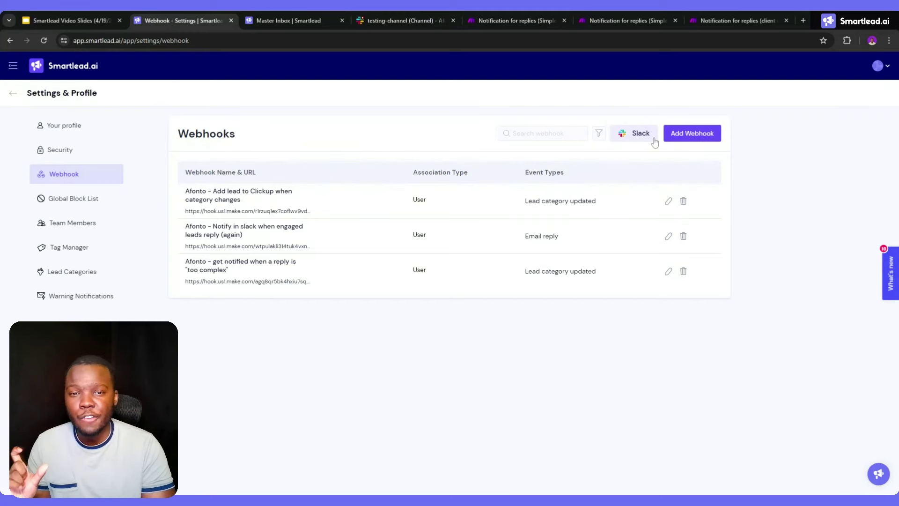
Glance at the Slack testing-channel, then open the 'Notification for replies (Simplest)' Make scenario
{"action": "left_click", "coordinate": [383, 14]}
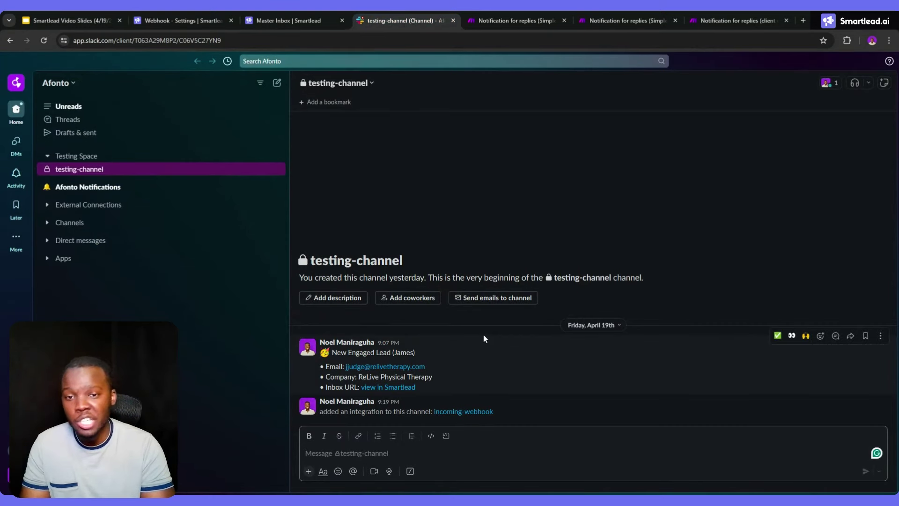
{"action": "left_click", "coordinate": [195, 21]}
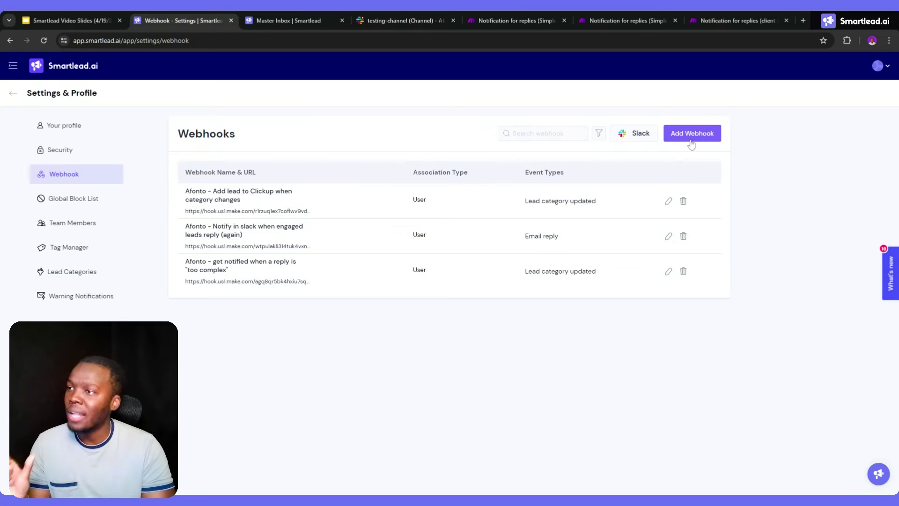
{"action": "left_click", "coordinate": [526, 21]}
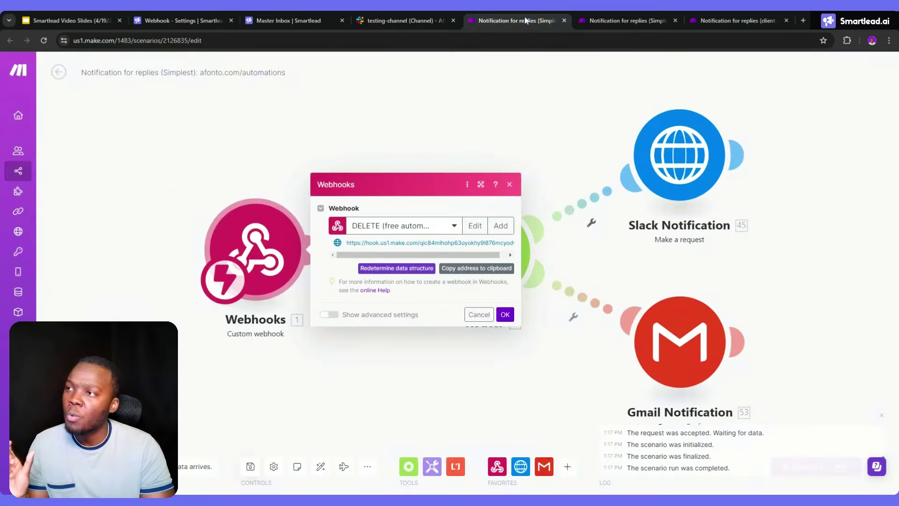
Inspect the Slack Notification request, browse the Simple and client comms scenarios, and start a Slack incoming webhook
{"action": "left_click", "coordinate": [577, 146]}
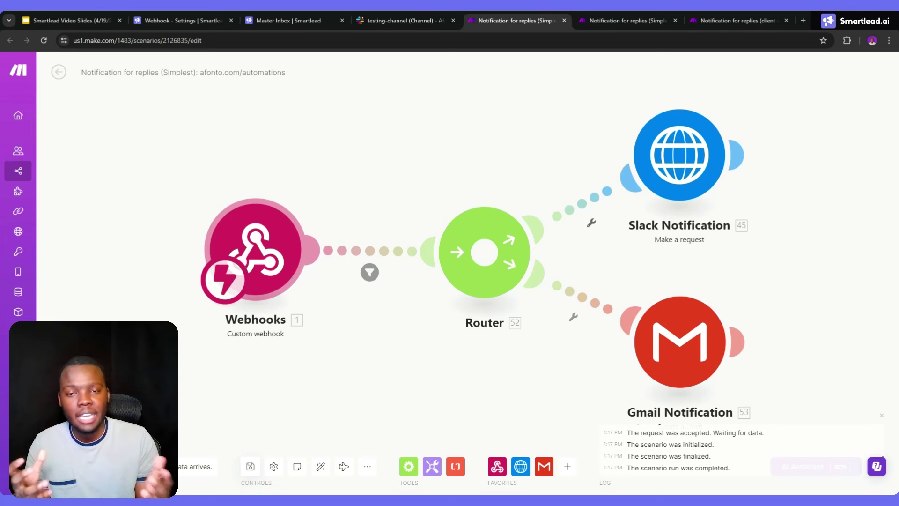
{"action": "left_click", "coordinate": [690, 189]}
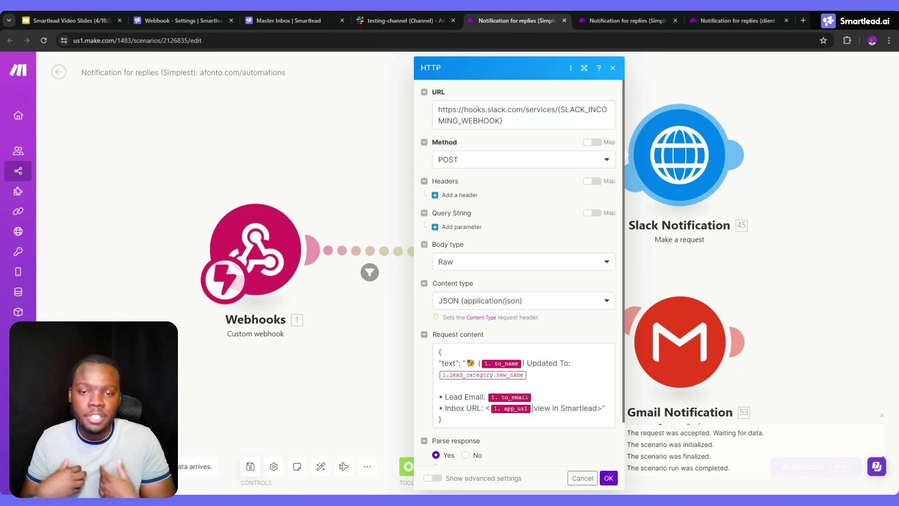
{"action": "left_click", "coordinate": [176, 20]}
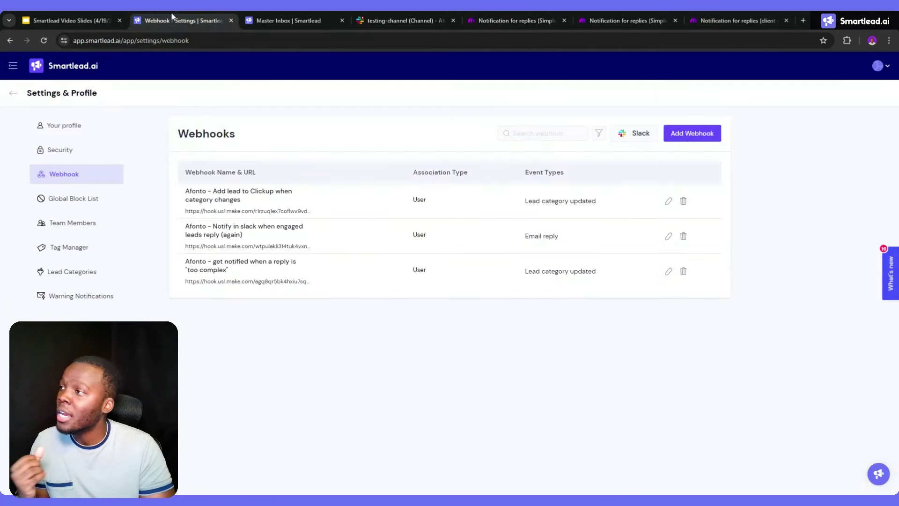
{"action": "left_click", "coordinate": [593, 19]}
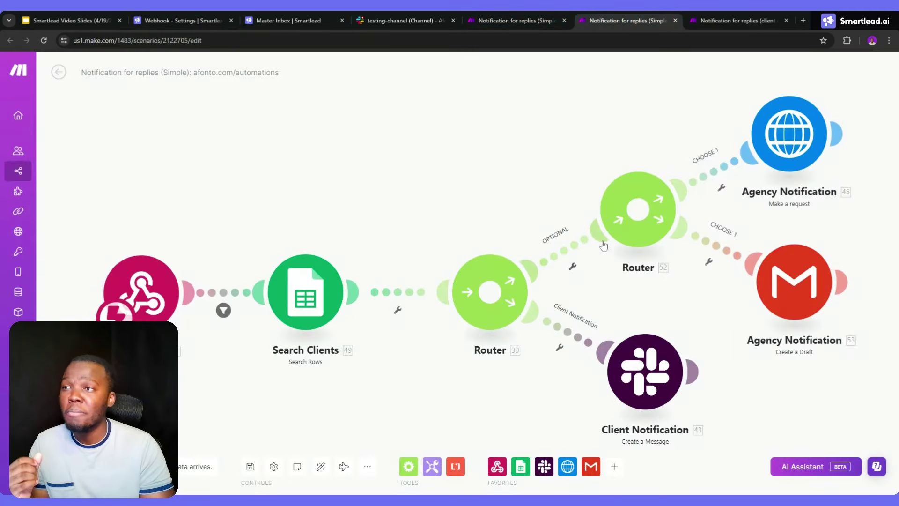
{"action": "left_click", "coordinate": [733, 21]}
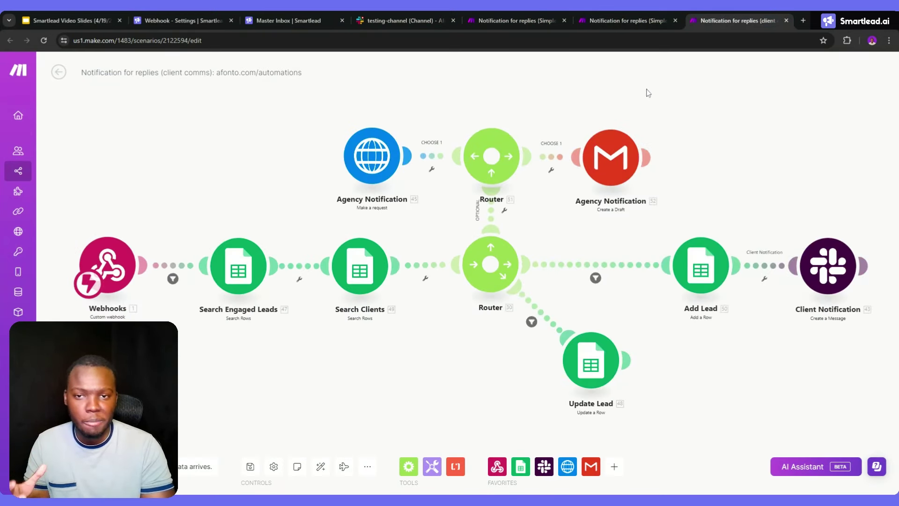
{"action": "left_click", "coordinate": [195, 16]}
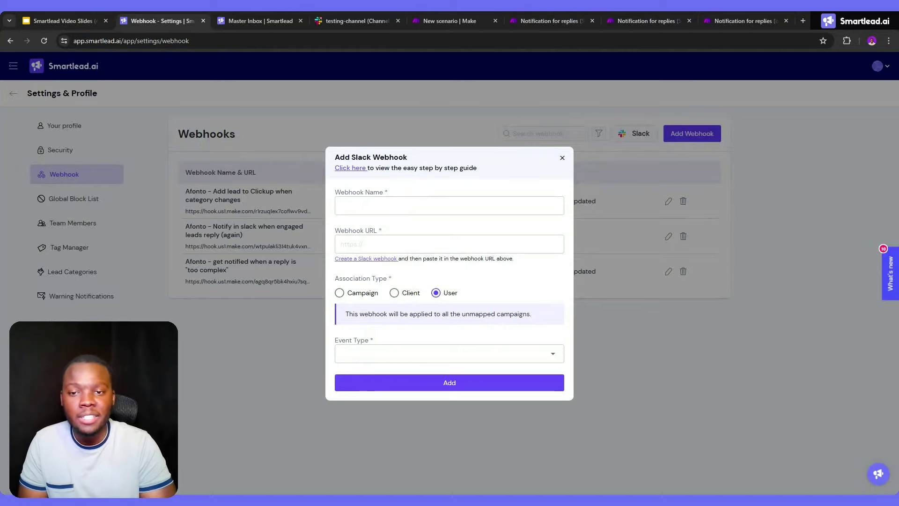
{"action": "left_click", "coordinate": [392, 262]}
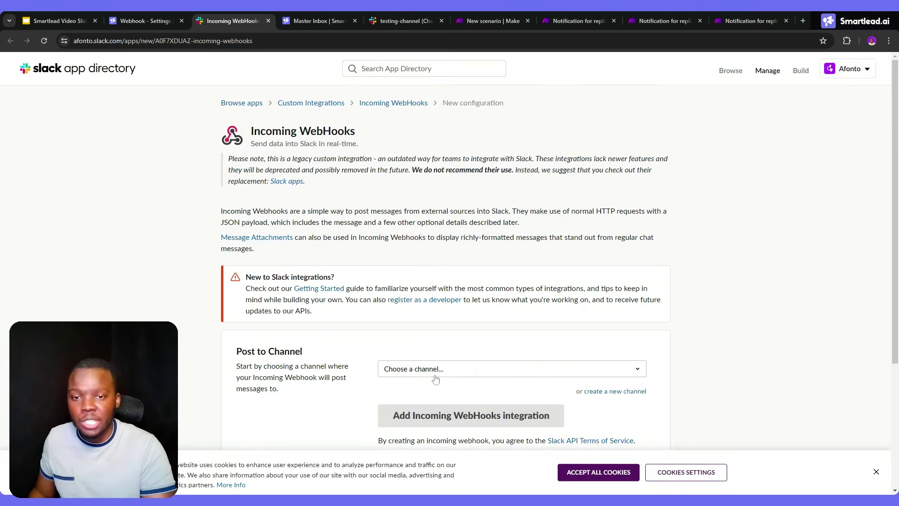
Add a Slack incoming webhook integration posting to testing-channel
{"action": "left_click", "coordinate": [435, 377]}
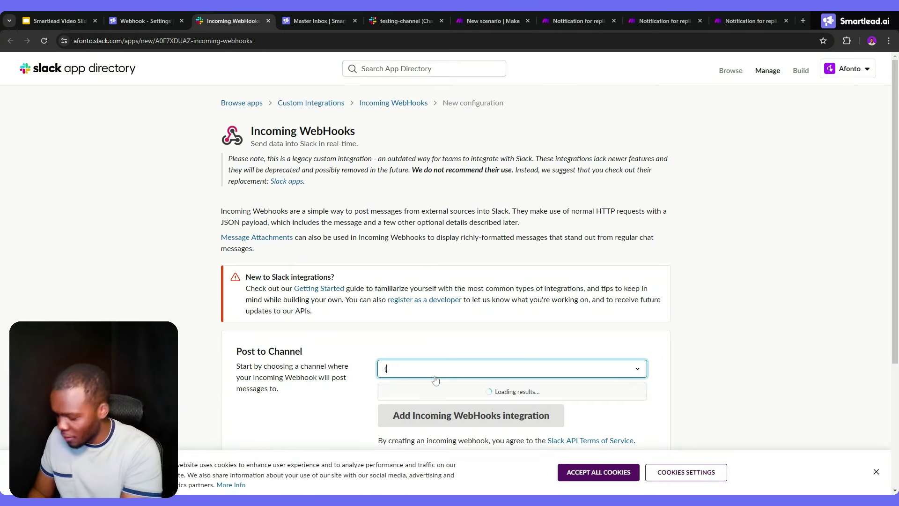
{"action": "type", "text": "testing"}
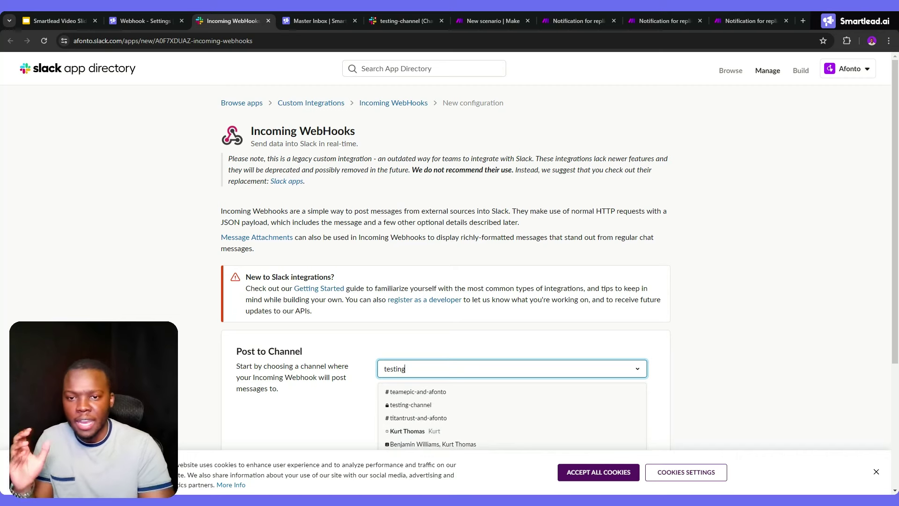
{"action": "type", "text": " cha"}
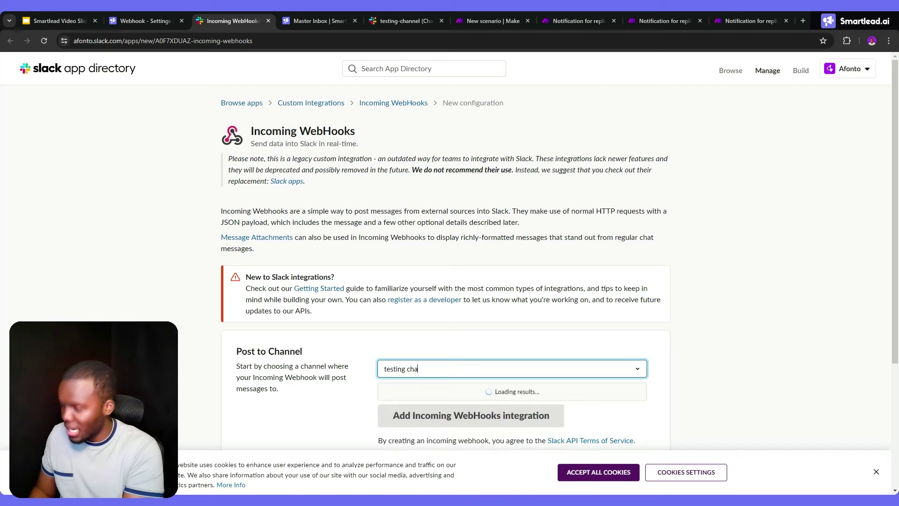
{"action": "left_click", "coordinate": [427, 392]}
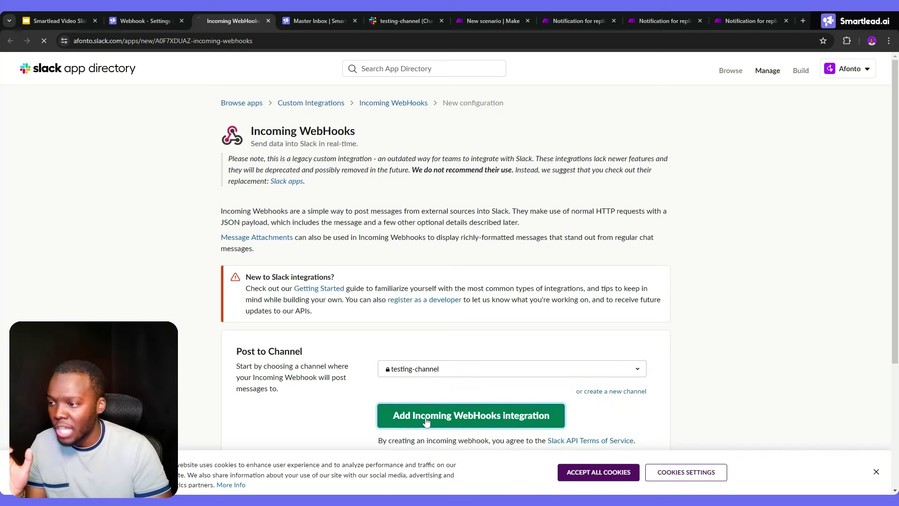
{"action": "left_click", "coordinate": [421, 19]}
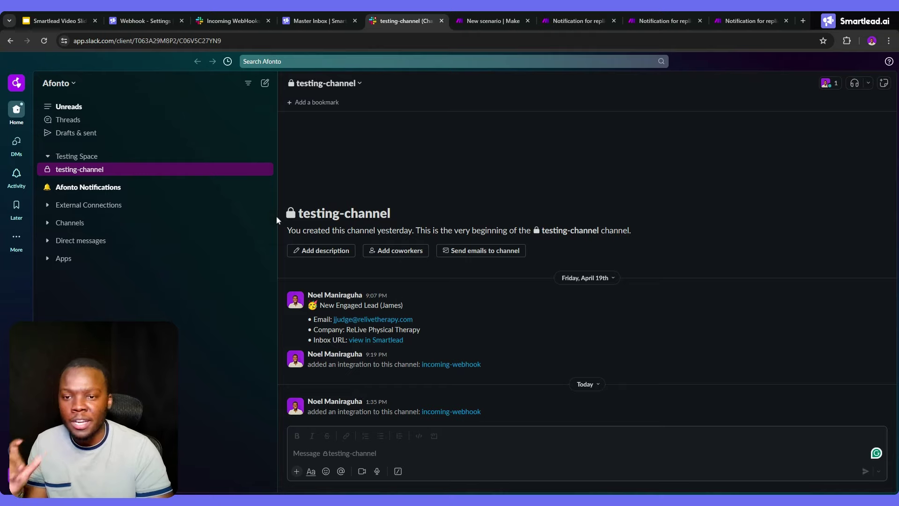
Copy the new webhook URL and paste it into Smartlead's Webhook URL field
{"action": "left_click", "coordinate": [231, 19]}
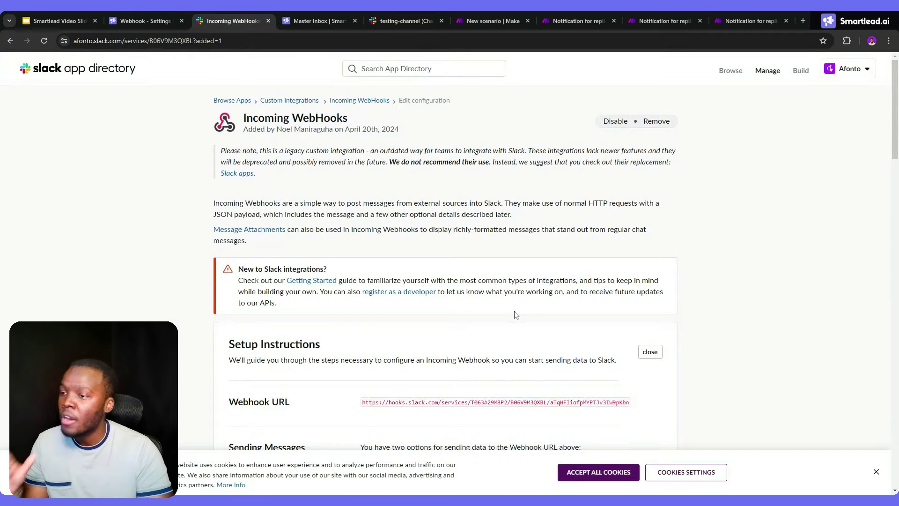
{"action": "scroll", "coordinate": [513, 310], "scroll_direction": "down", "scroll_amount": 4}
{"action": "scroll", "coordinate": [510, 308], "scroll_direction": "down", "scroll_amount": 6}
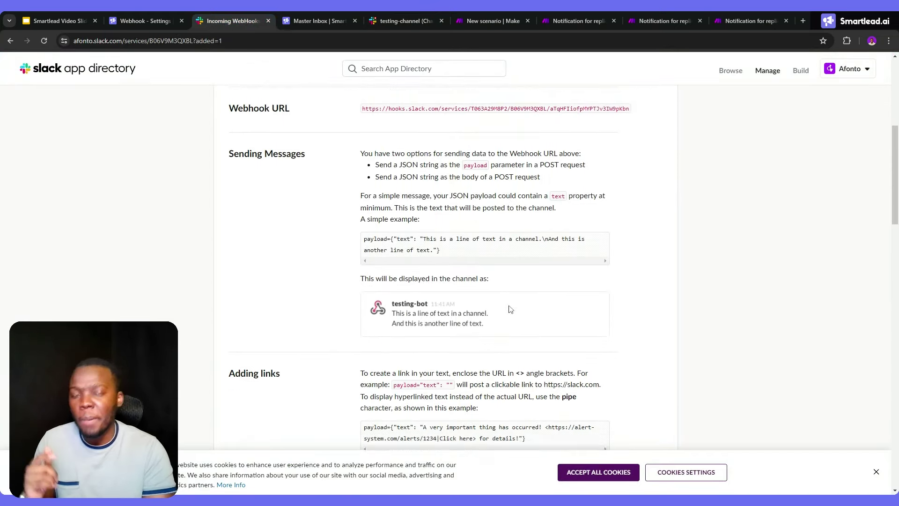
{"action": "scroll", "coordinate": [510, 310], "scroll_direction": "down", "scroll_amount": 3}
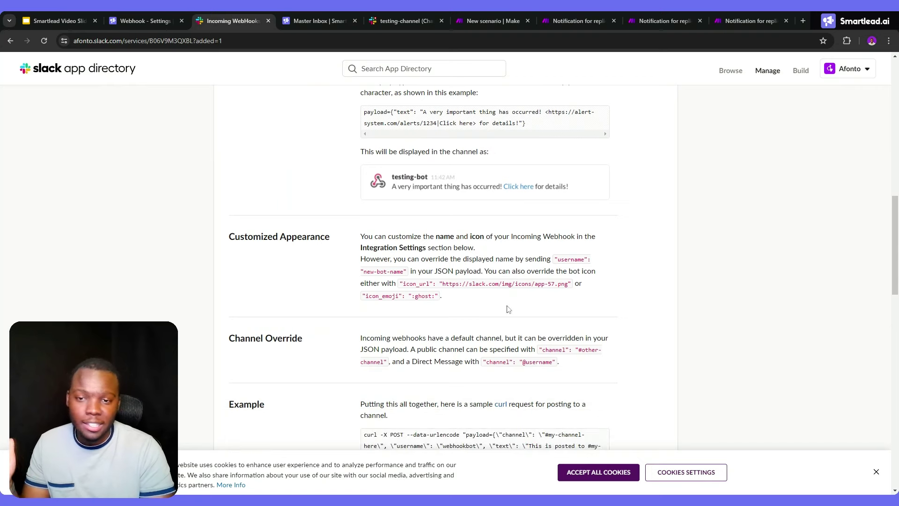
{"action": "scroll", "coordinate": [509, 310], "scroll_direction": "down", "scroll_amount": 6}
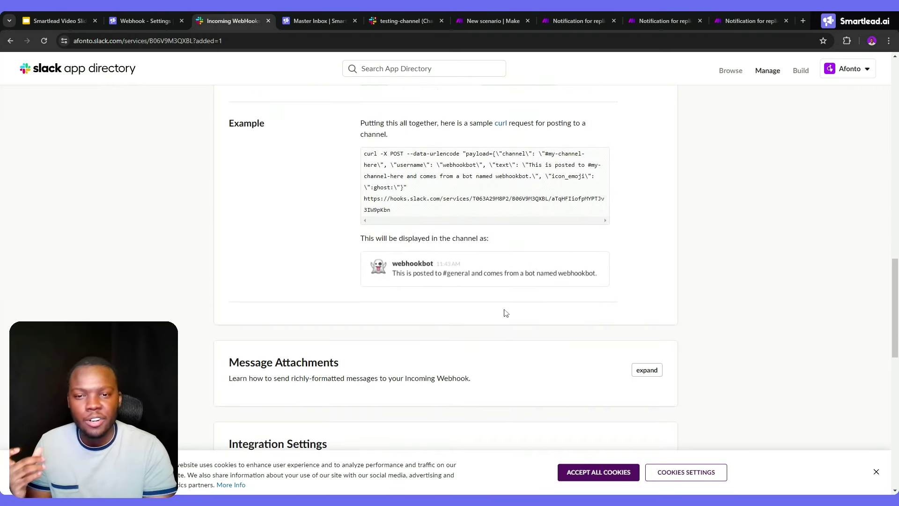
{"action": "scroll", "coordinate": [506, 314], "scroll_direction": "down", "scroll_amount": 4}
{"action": "scroll", "coordinate": [484, 323], "scroll_direction": "down", "scroll_amount": 3}
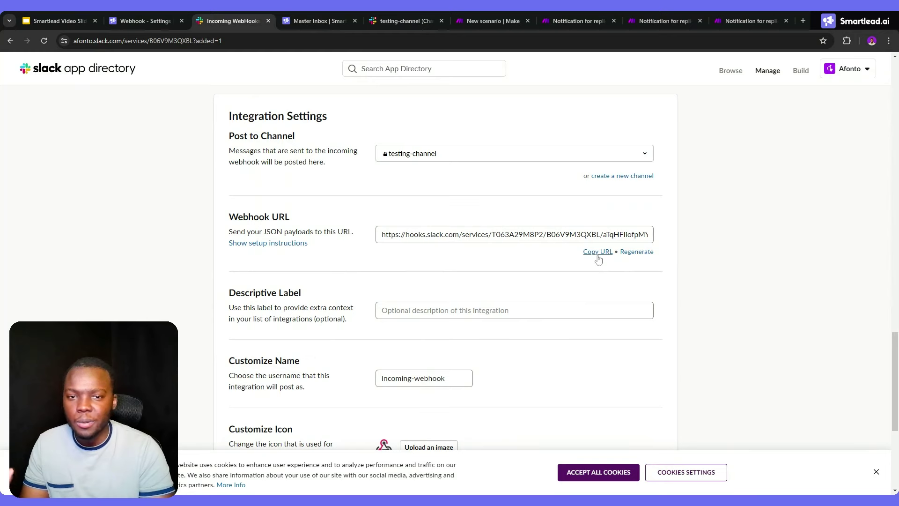
{"action": "left_click", "coordinate": [598, 253]}
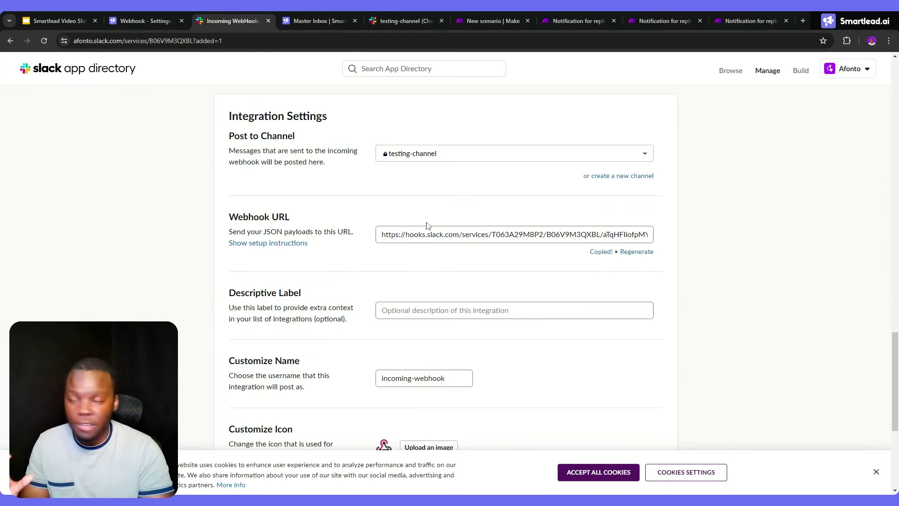
{"action": "left_click", "coordinate": [162, 19]}
{"action": "left_click", "coordinate": [427, 241]}
{"action": "key", "text": "ctrl+v"}
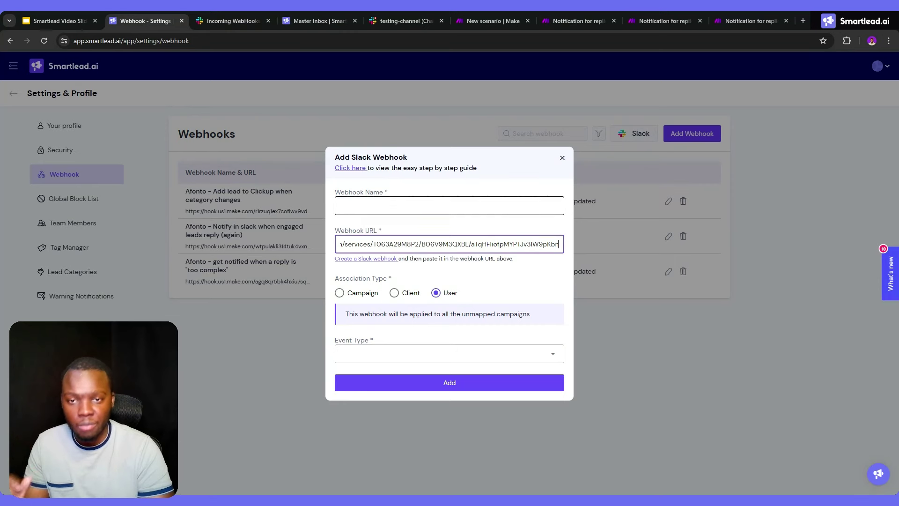
Name the Slack webhook 'Name' and set its event to Lead Category Updated
{"action": "left_click", "coordinate": [436, 205]}
{"action": "type", "text": "Name"}
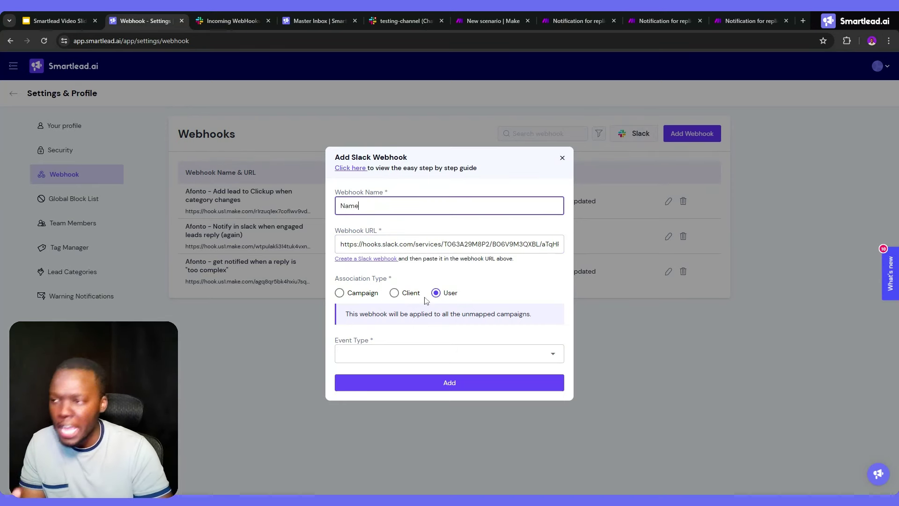
{"action": "left_click", "coordinate": [389, 354]}
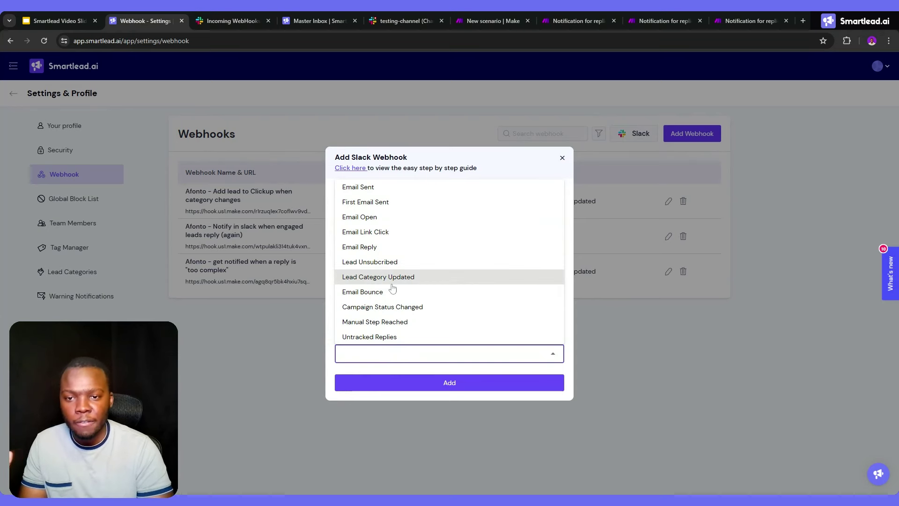
{"action": "left_click", "coordinate": [378, 277]}
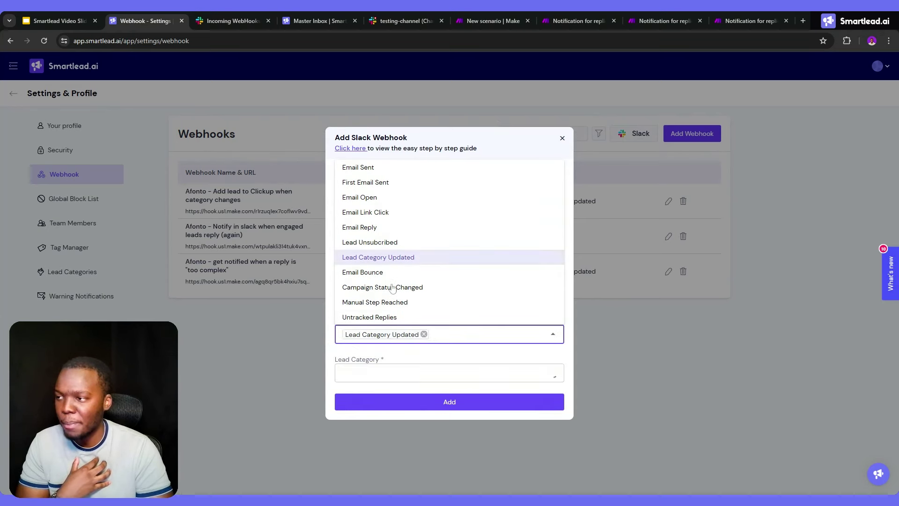
Select Information Request, Interested and Meeting Request as lead categories, then check testing-channel
{"action": "left_click", "coordinate": [397, 378]}
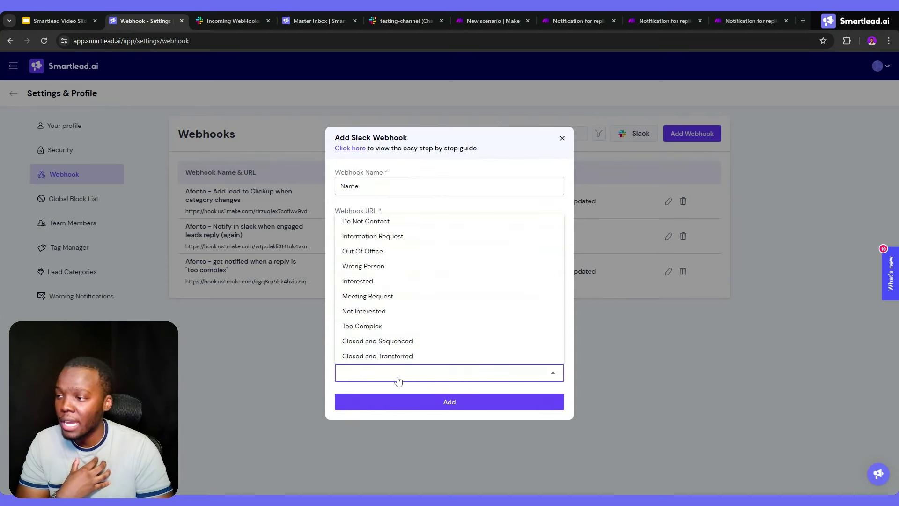
{"action": "left_click", "coordinate": [386, 237]}
{"action": "left_click", "coordinate": [363, 281]}
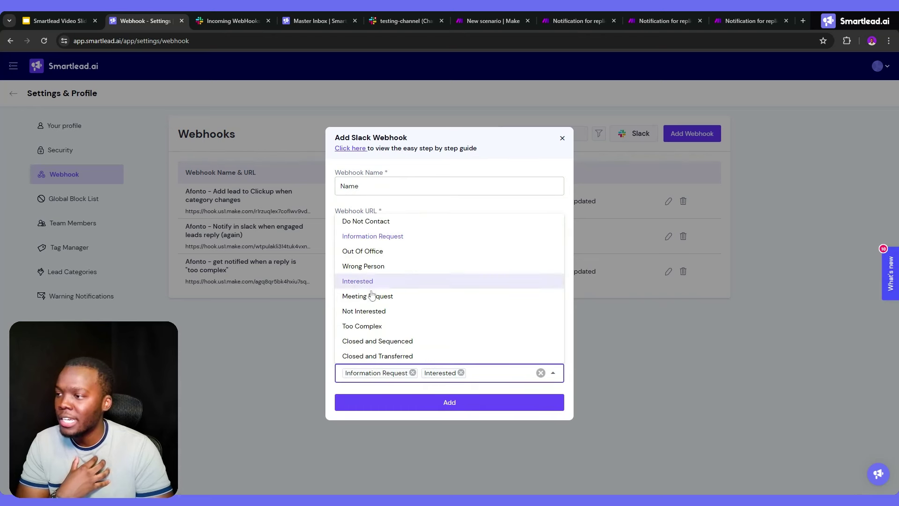
{"action": "left_click", "coordinate": [369, 295]}
{"action": "left_click", "coordinate": [370, 303]}
{"action": "left_click", "coordinate": [391, 305]}
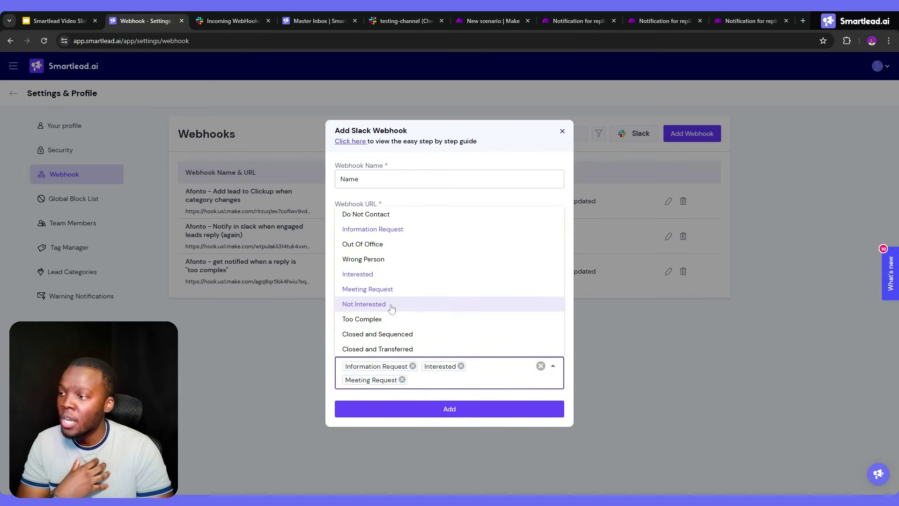
{"action": "left_click", "coordinate": [494, 171]}
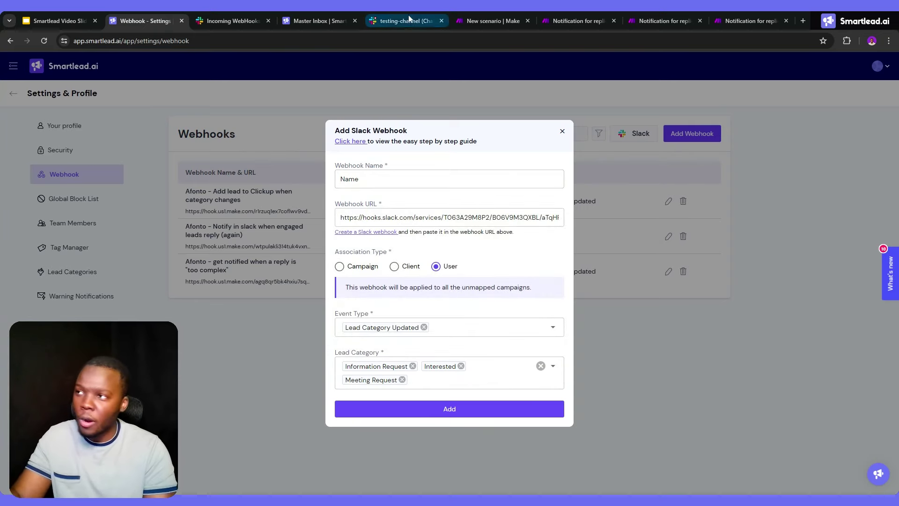
{"action": "left_click", "coordinate": [421, 26]}
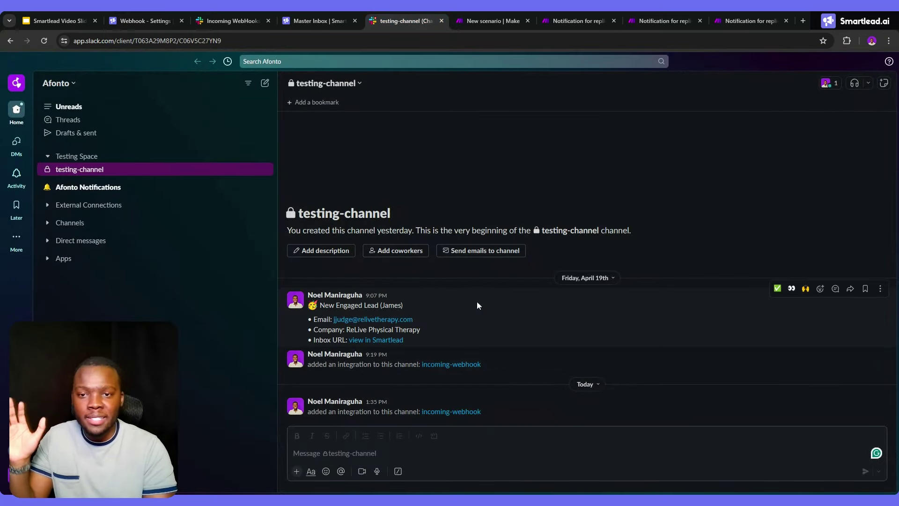
Return to the Smartlead Slack webhook form, then open the 'Notification for replies' Make scenario
{"action": "left_click", "coordinate": [162, 21]}
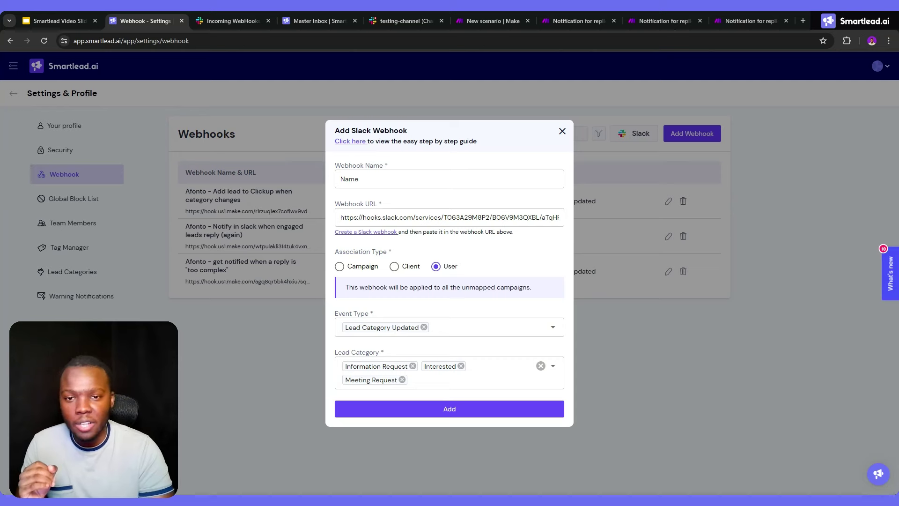
{"action": "left_click", "coordinate": [493, 21]}
{"action": "left_click", "coordinate": [593, 20]}
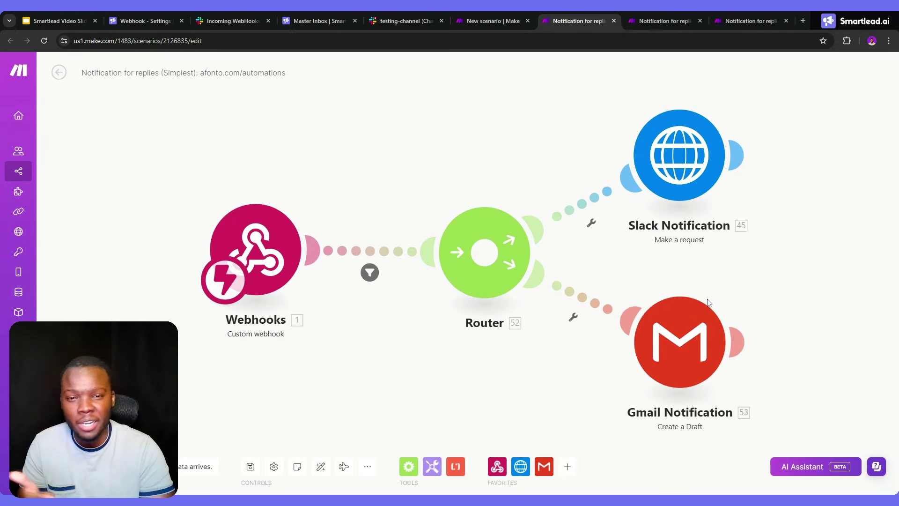
{"action": "left_click", "coordinate": [172, 18]}
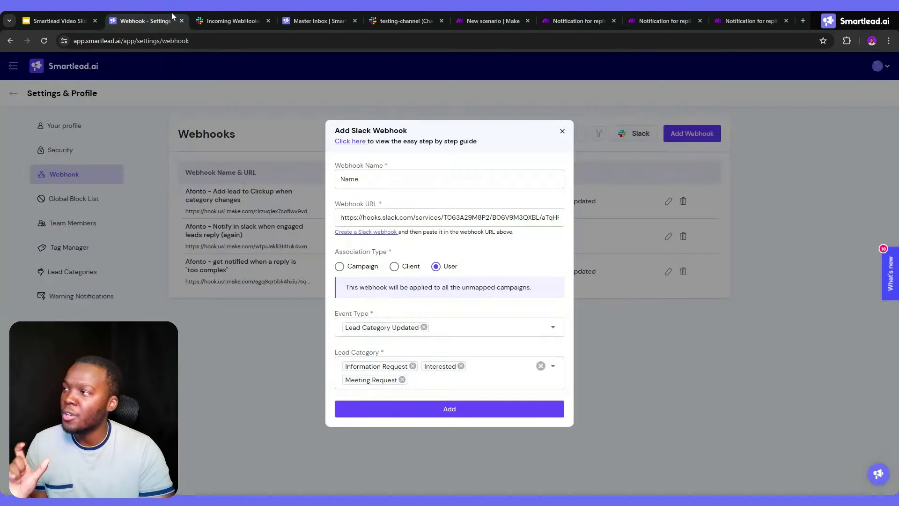
Swap the Slack webhook form for a general Add Webhook form and start adding an app to Integration Webhooks
{"action": "left_click", "coordinate": [562, 132]}
{"action": "left_click", "coordinate": [705, 134]}
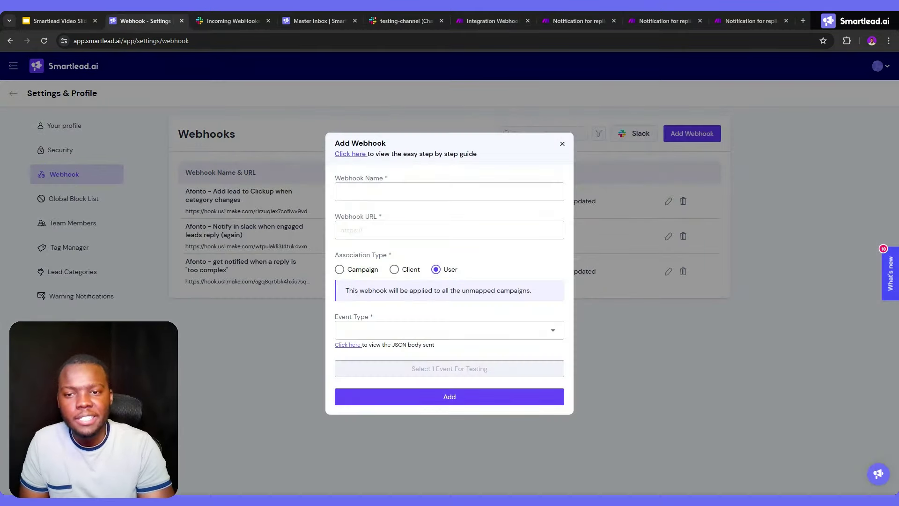
{"action": "left_click", "coordinate": [356, 229]}
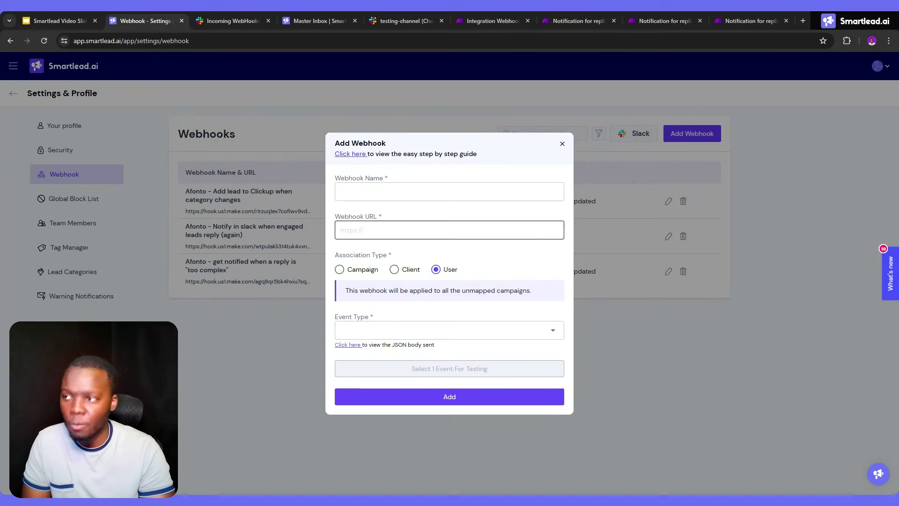
{"action": "left_click", "coordinate": [506, 13]}
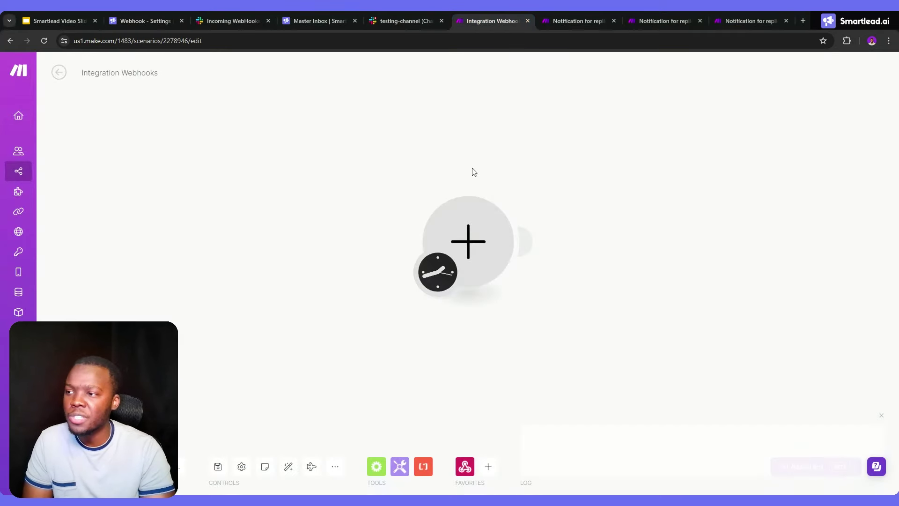
{"action": "left_click", "coordinate": [453, 227]}
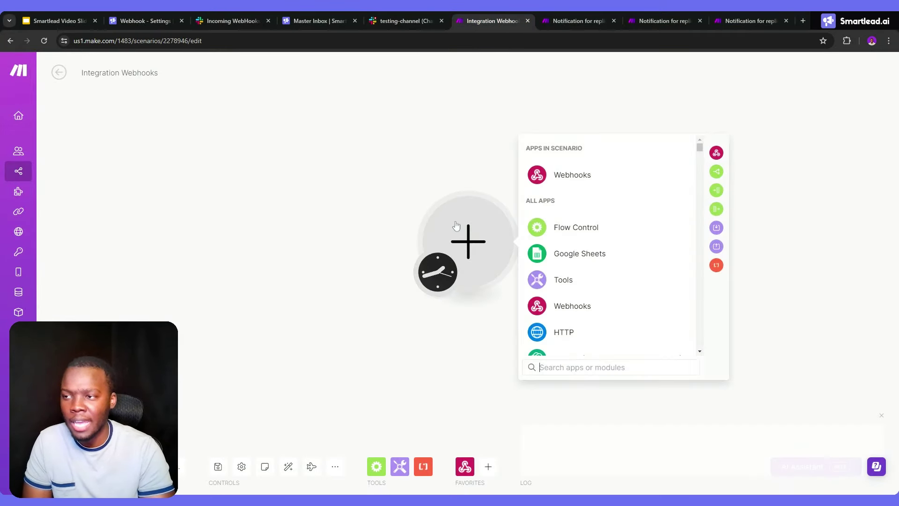
Add a Webhooks > Custom webhook trigger with a new webhook named 'test' and copy its address
{"action": "left_click", "coordinate": [561, 186]}
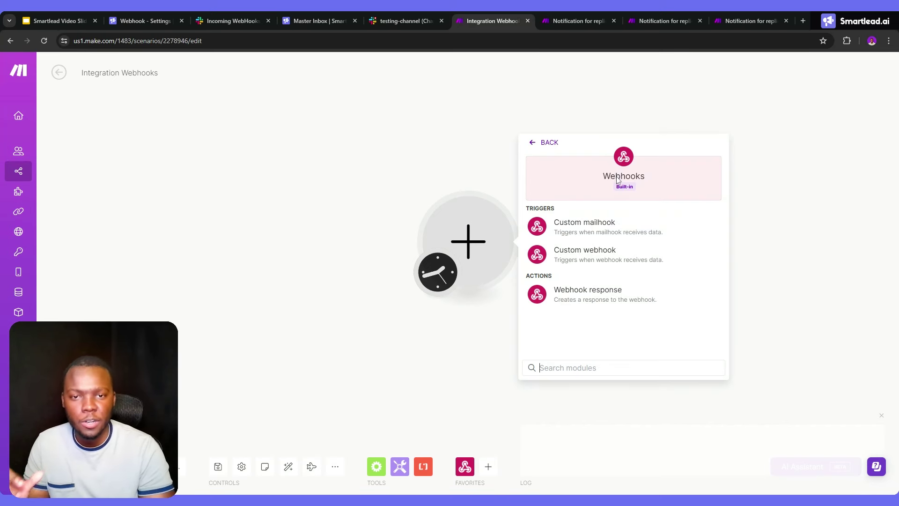
{"action": "left_click", "coordinate": [566, 255]}
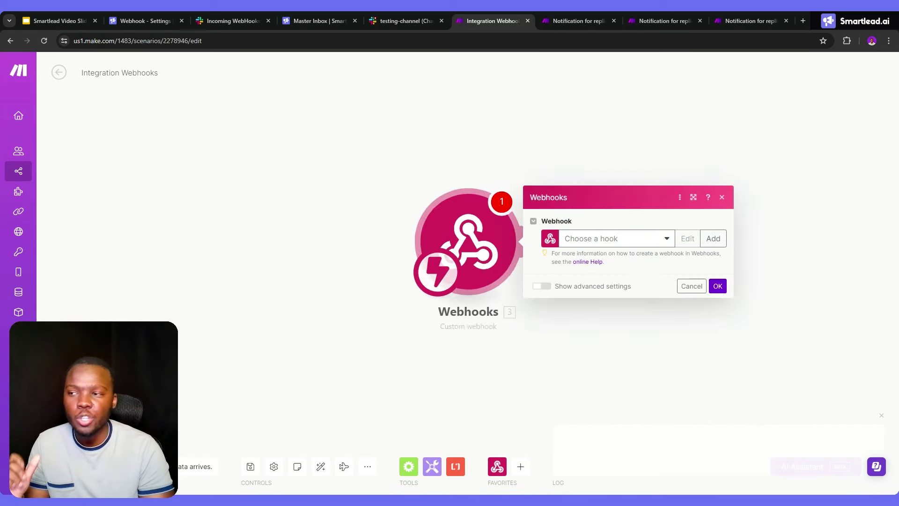
{"action": "left_click", "coordinate": [712, 239]}
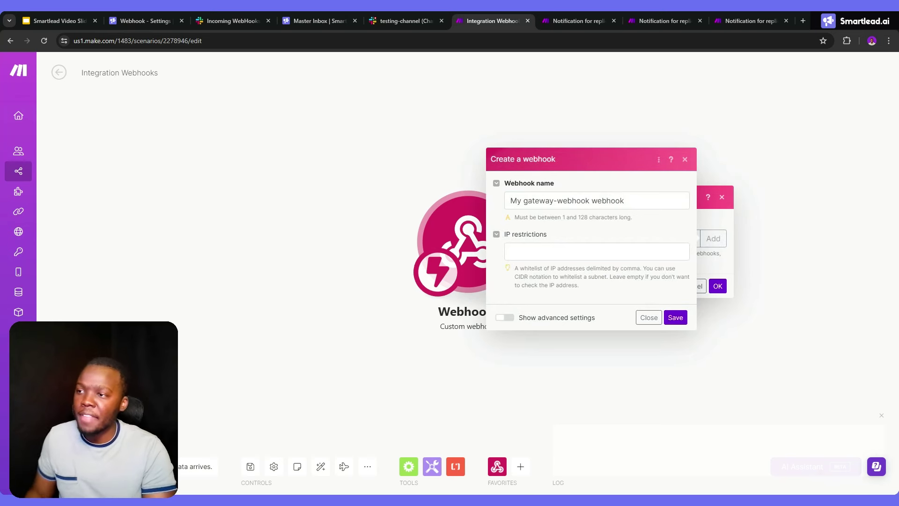
{"action": "double_click", "coordinate": [608, 200]}
{"action": "key", "text": "ctrl+a"}
{"action": "type", "text": "T"}
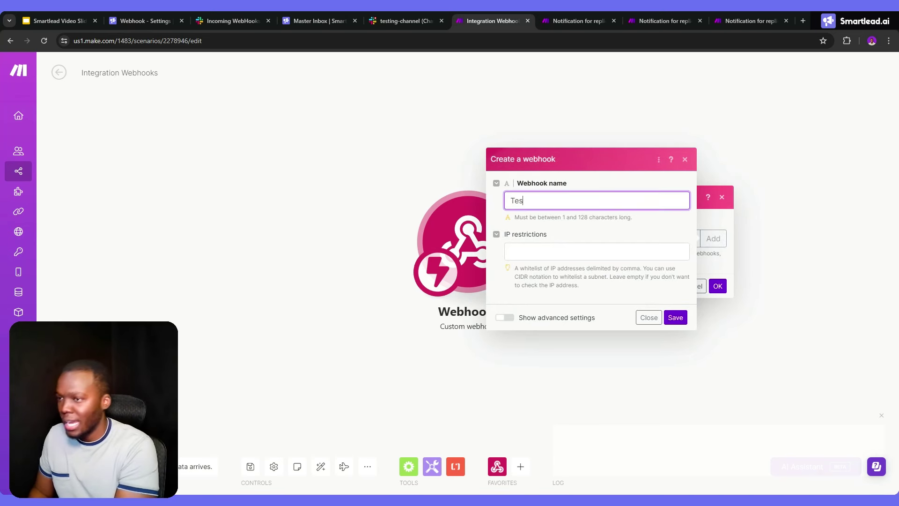
{"action": "key", "text": "Down"}
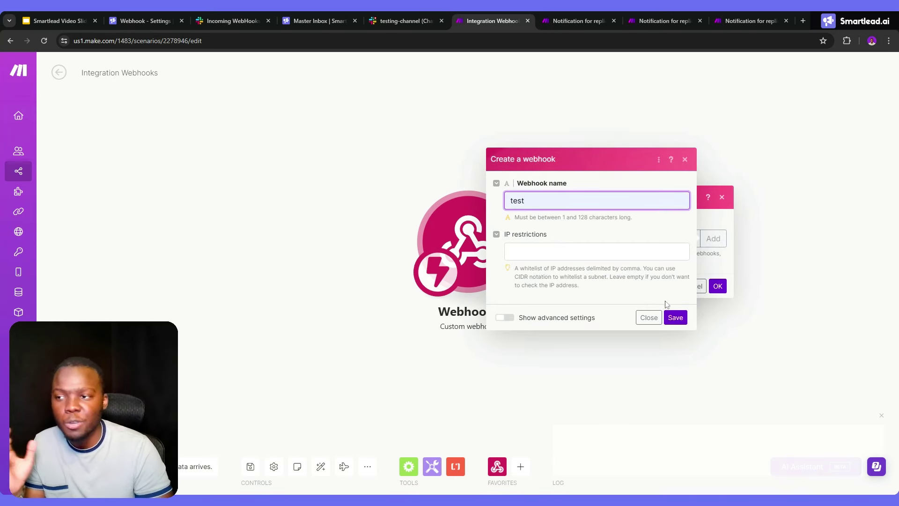
{"action": "left_click", "coordinate": [673, 317]}
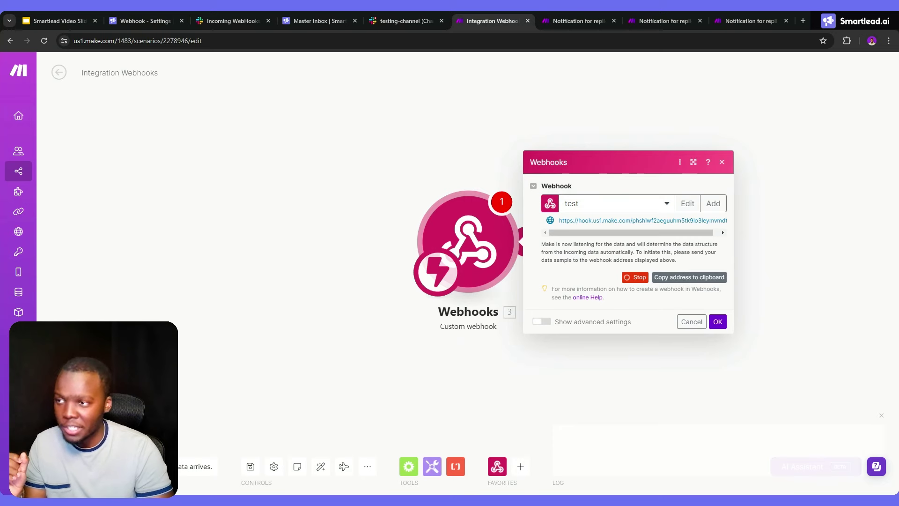
{"action": "left_click", "coordinate": [689, 277]}
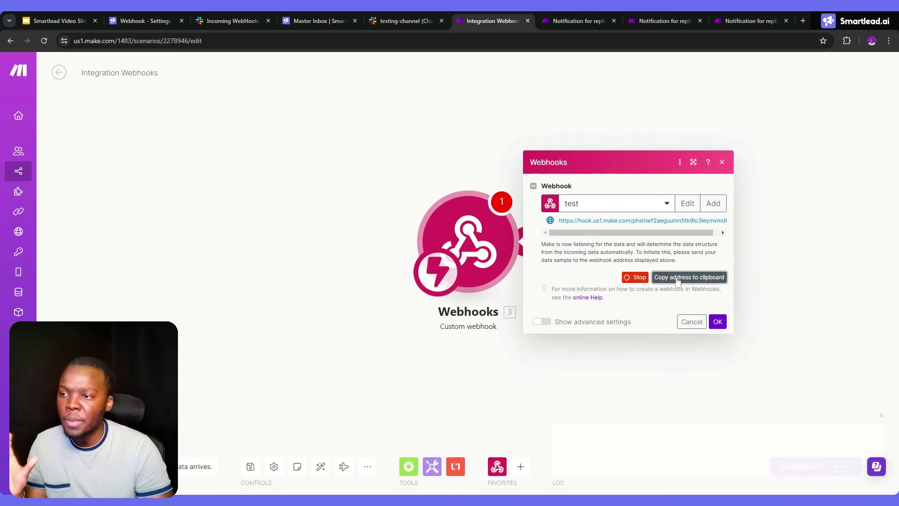
{"action": "left_click", "coordinate": [718, 321]}
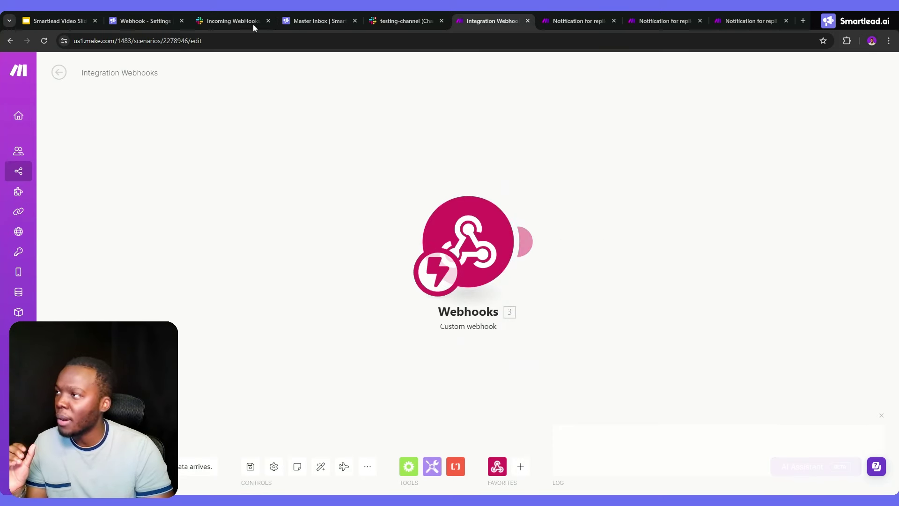
Paste the Make webhook URL, name the webhook 'Name' and set the event to Lead Category Updated
{"action": "left_click", "coordinate": [178, 24]}
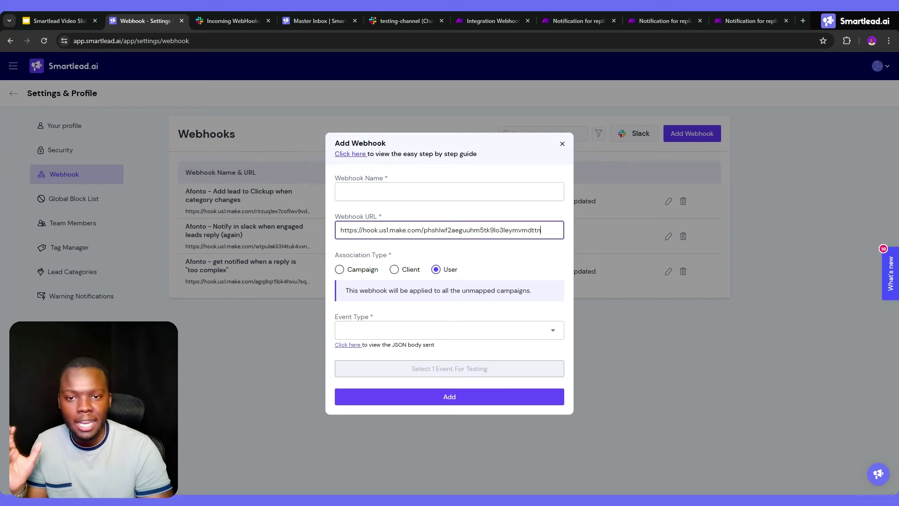
{"action": "left_click", "coordinate": [442, 186]}
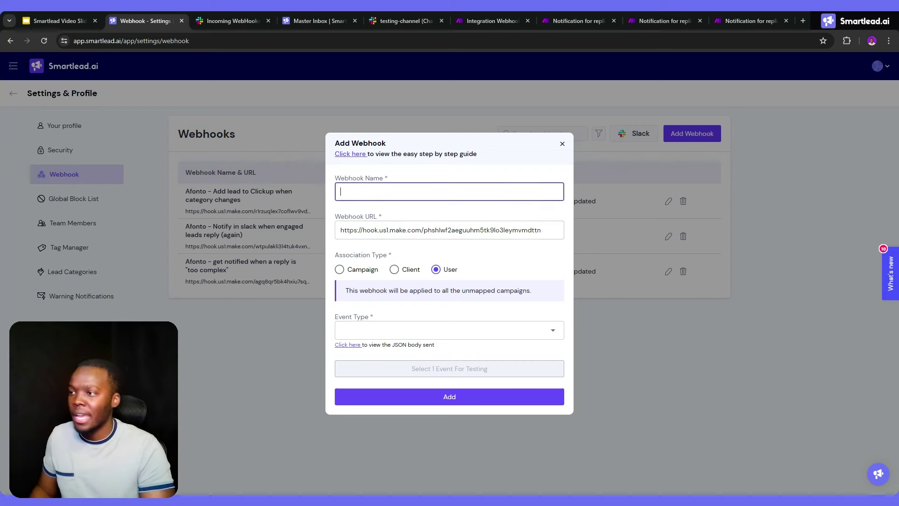
{"action": "type", "text": "Name"}
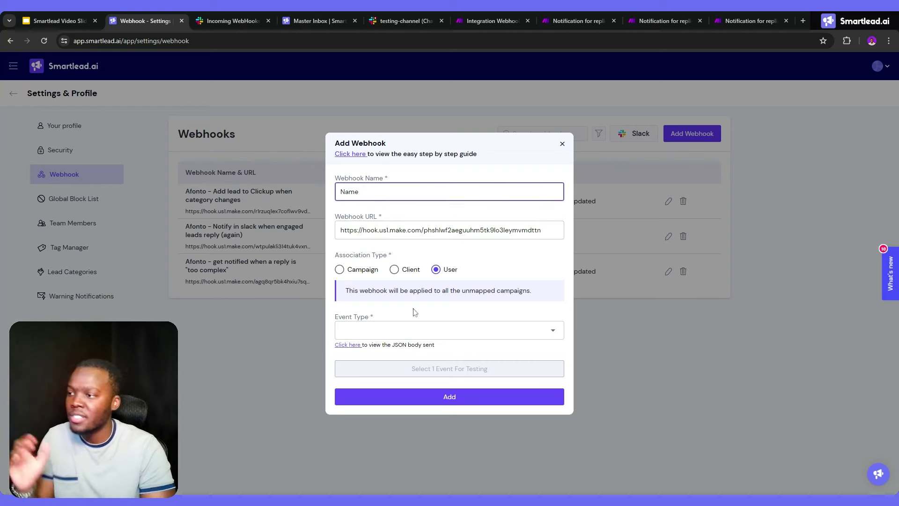
{"action": "left_click", "coordinate": [393, 330]}
{"action": "left_click", "coordinate": [394, 331]}
{"action": "left_click", "coordinate": [394, 330]}
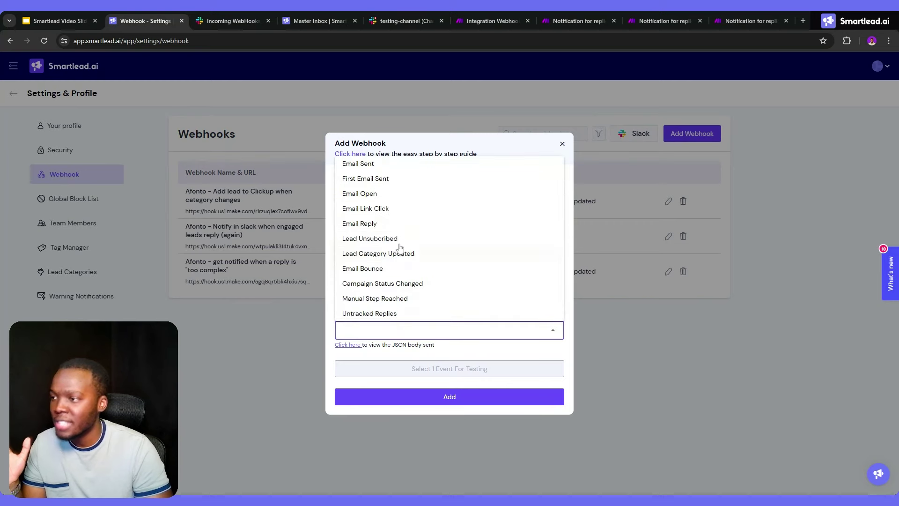
{"action": "left_click", "coordinate": [397, 252]}
{"action": "left_click", "coordinate": [474, 287]}
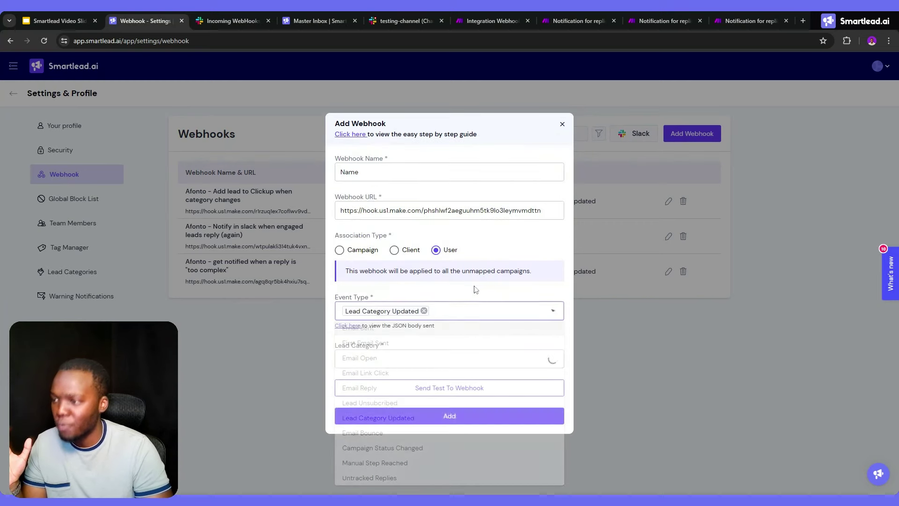
Add Information Request, Meeting Request and Interested categories and send a test to the webhook
{"action": "left_click", "coordinate": [423, 360]}
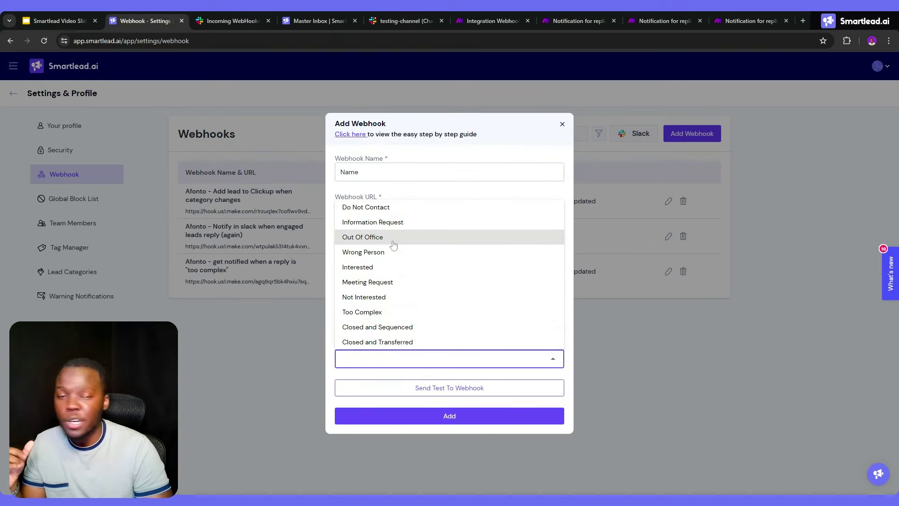
{"action": "left_click", "coordinate": [401, 228]}
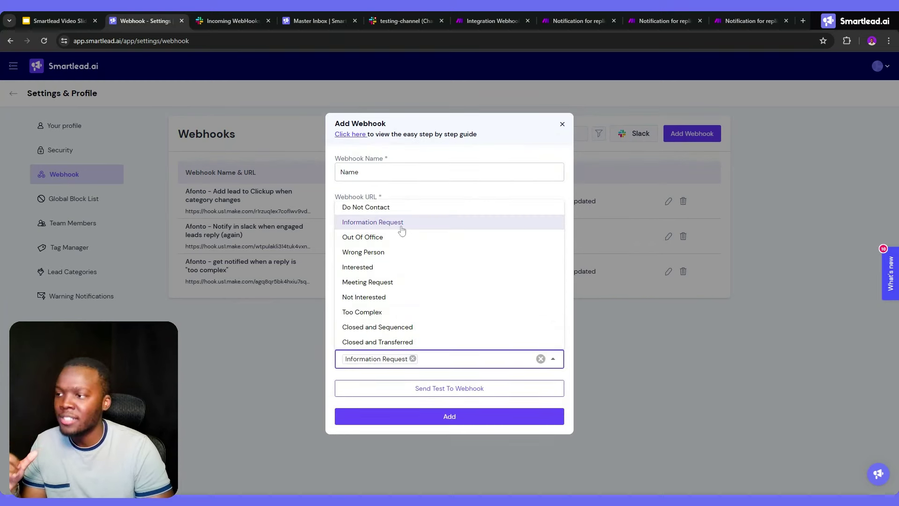
{"action": "left_click", "coordinate": [379, 284]}
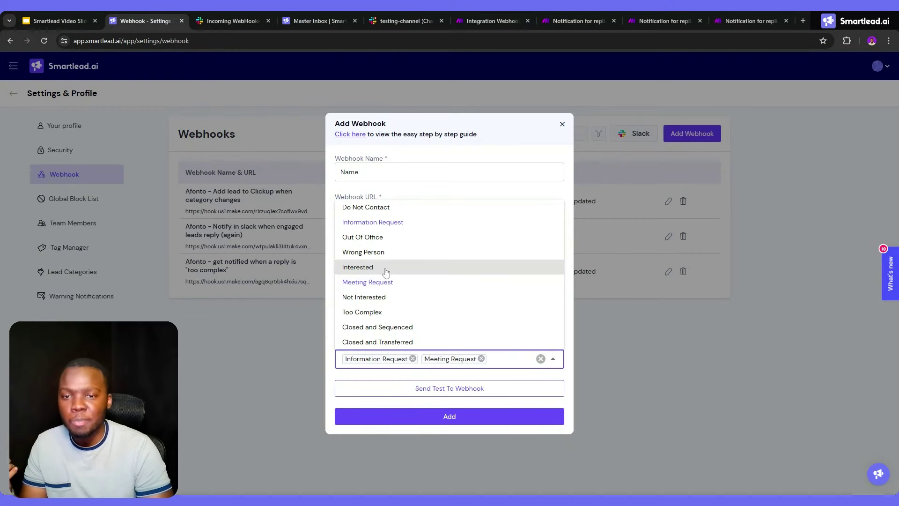
{"action": "left_click", "coordinate": [386, 271]}
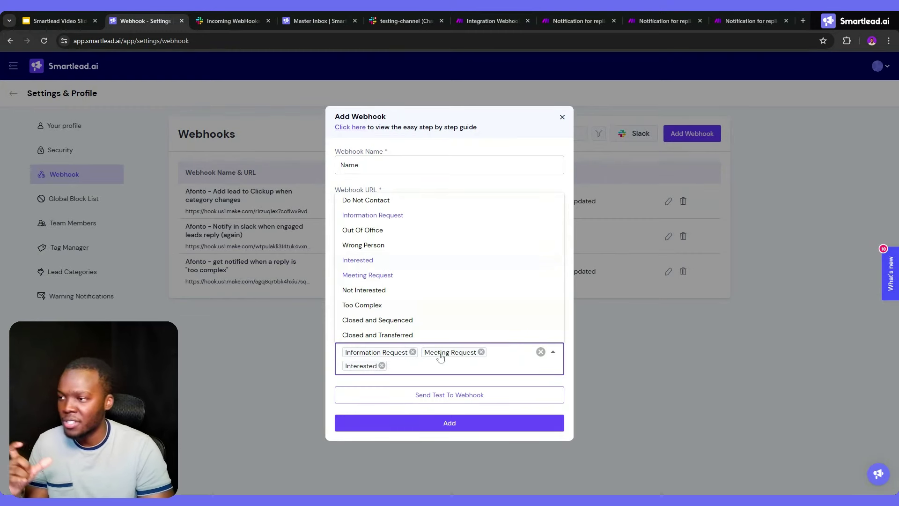
{"action": "left_click", "coordinate": [450, 383]}
{"action": "left_click", "coordinate": [443, 395]}
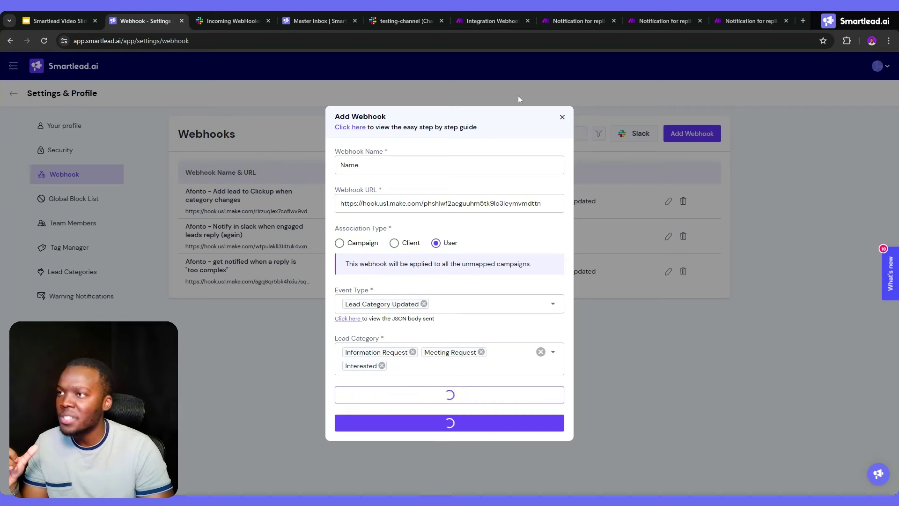
{"action": "left_click", "coordinate": [500, 14]}
Run the Make Webhooks module and resend Smartlead's test event to it
{"action": "right_click", "coordinate": [472, 249]}
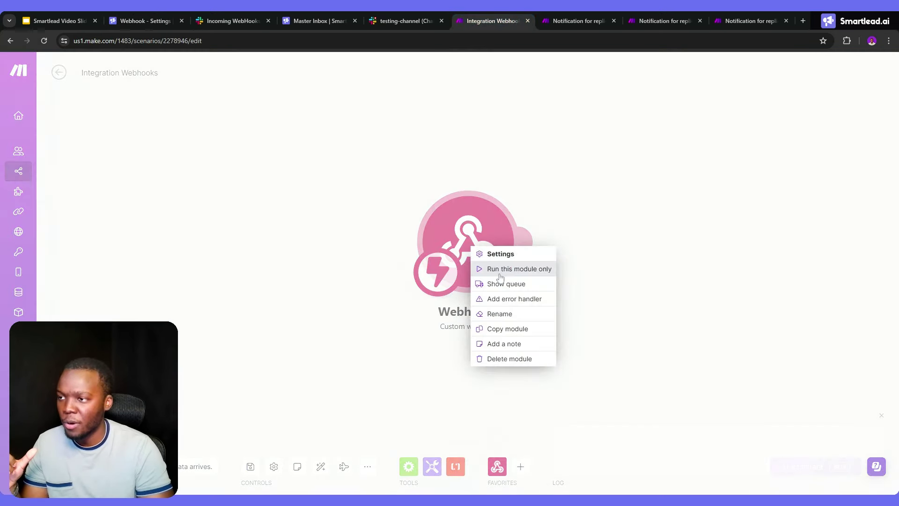
{"action": "left_click", "coordinate": [501, 272]}
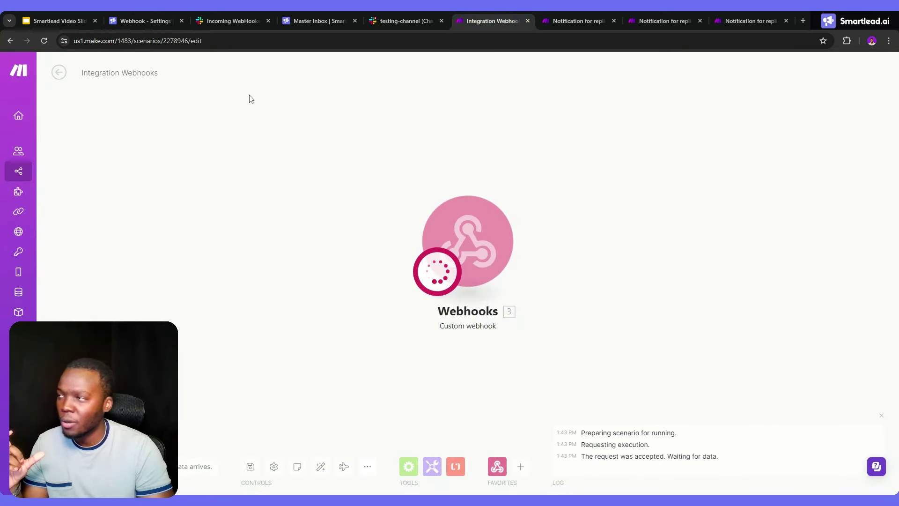
{"action": "left_click", "coordinate": [151, 19]}
{"action": "left_click", "coordinate": [450, 395]}
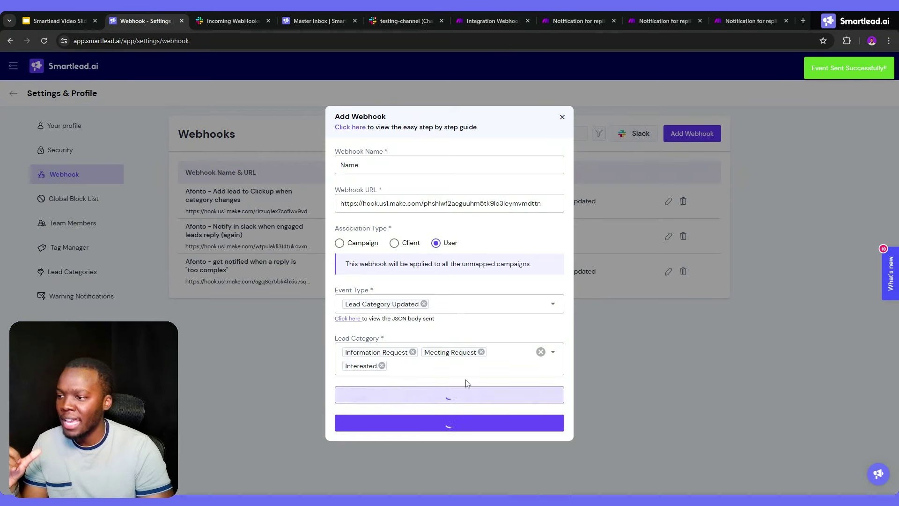
{"action": "left_click", "coordinate": [507, 12]}
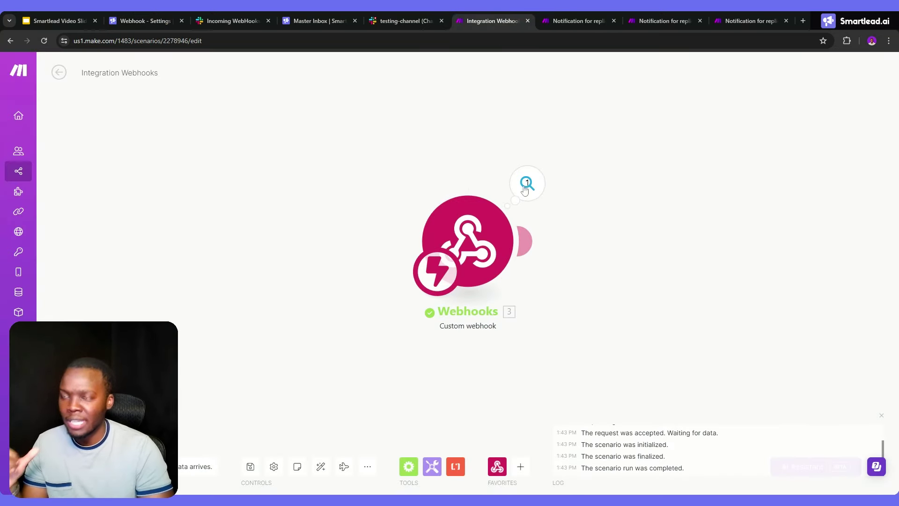
Inspect the received data, expanding lead_data, custom_fields, category and lead_category
{"action": "left_click", "coordinate": [527, 182]}
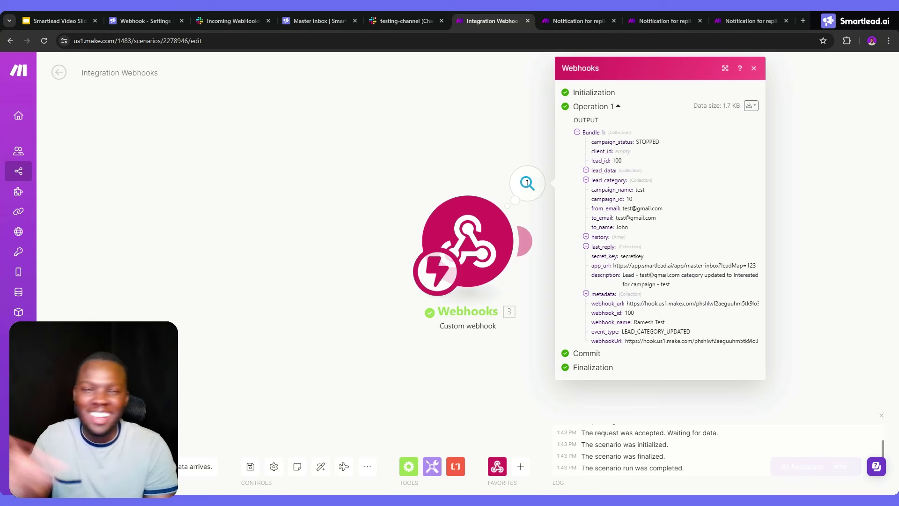
{"action": "left_click", "coordinate": [586, 170]}
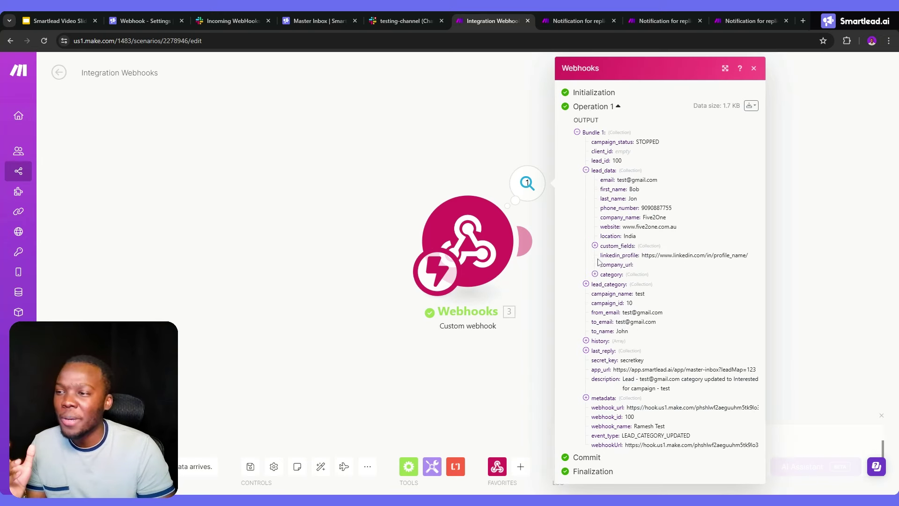
{"action": "left_click", "coordinate": [595, 246]}
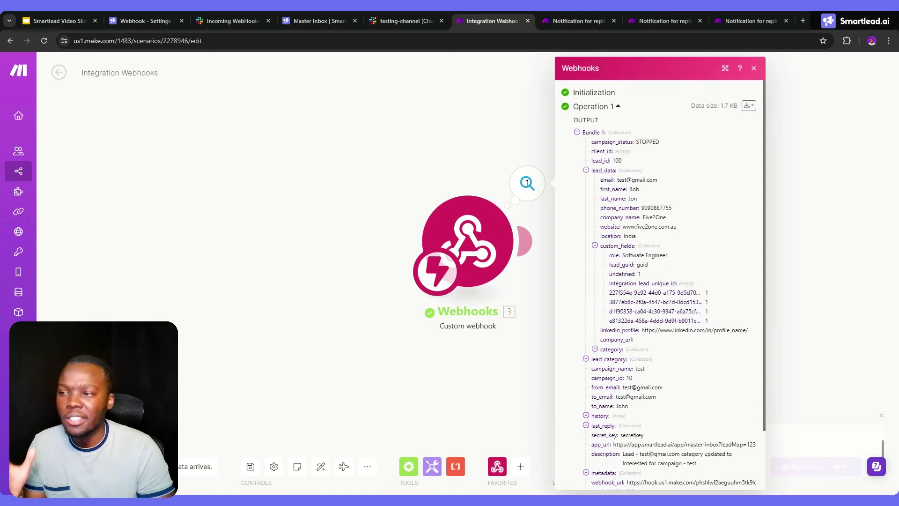
{"action": "left_click", "coordinate": [595, 348]}
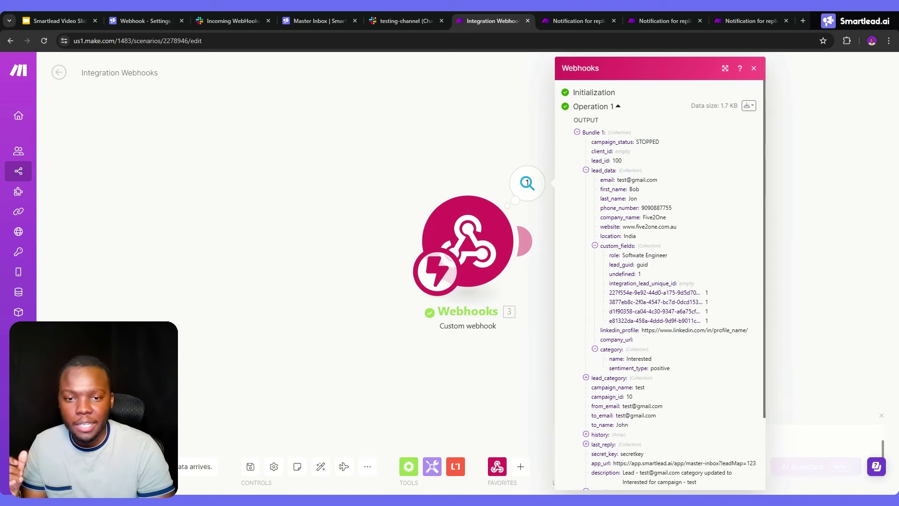
{"action": "left_click", "coordinate": [586, 378]}
{"action": "left_click", "coordinate": [588, 20]}
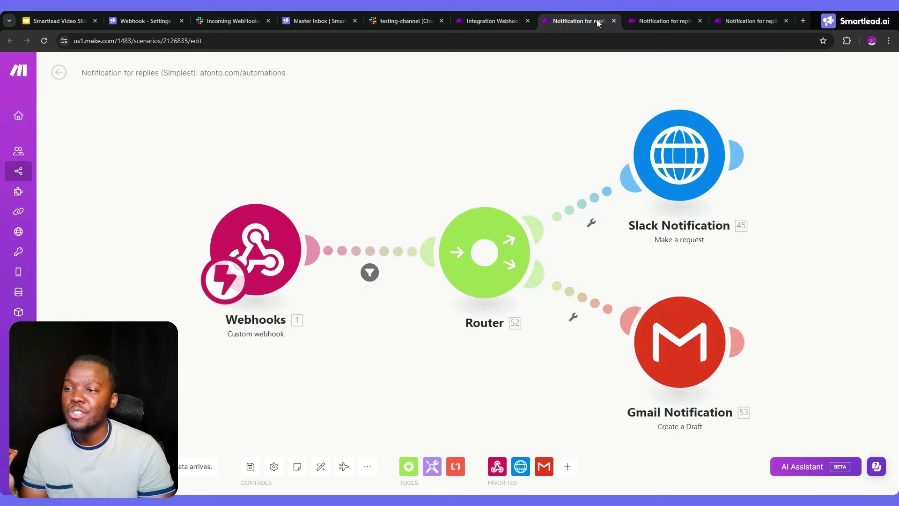
Browse the Simple, client comms and Integration Webhooks tabs, then show the presentation slides
{"action": "left_click", "coordinate": [655, 15]}
{"action": "left_click", "coordinate": [740, 18]}
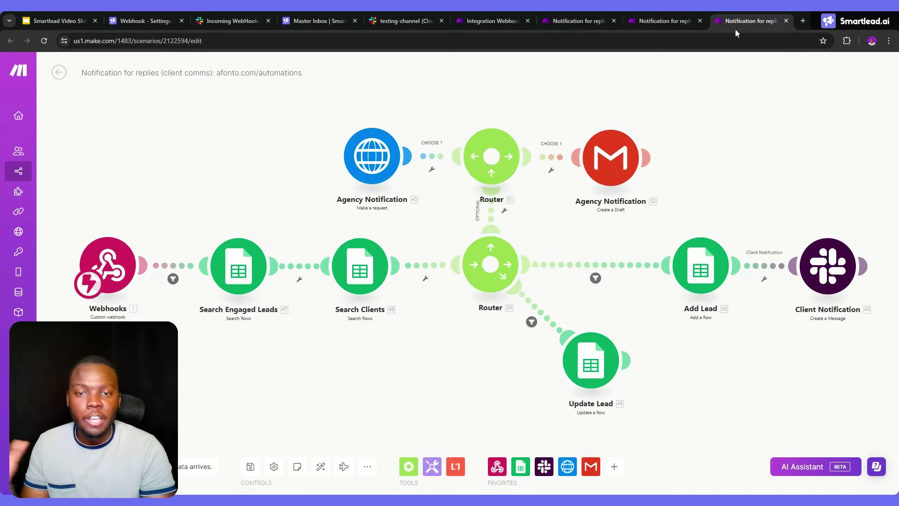
{"action": "left_click", "coordinate": [501, 18]}
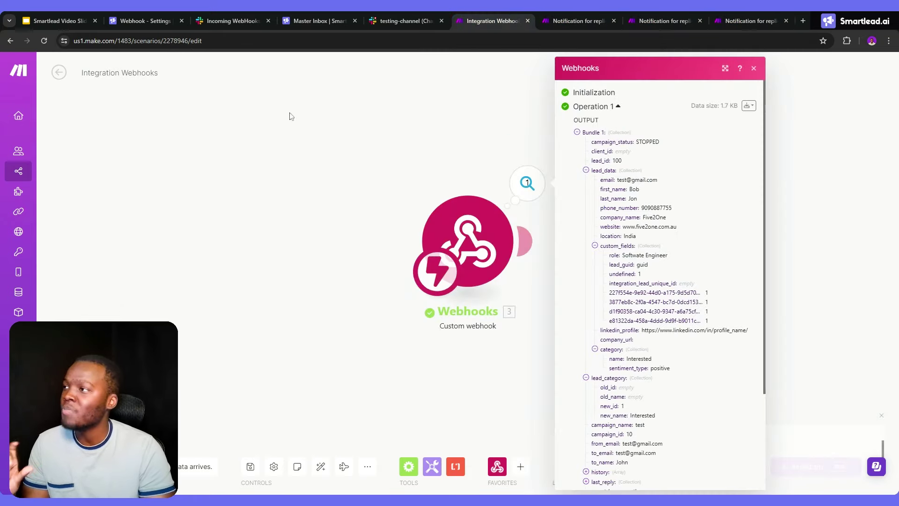
{"action": "left_click", "coordinate": [145, 20]}
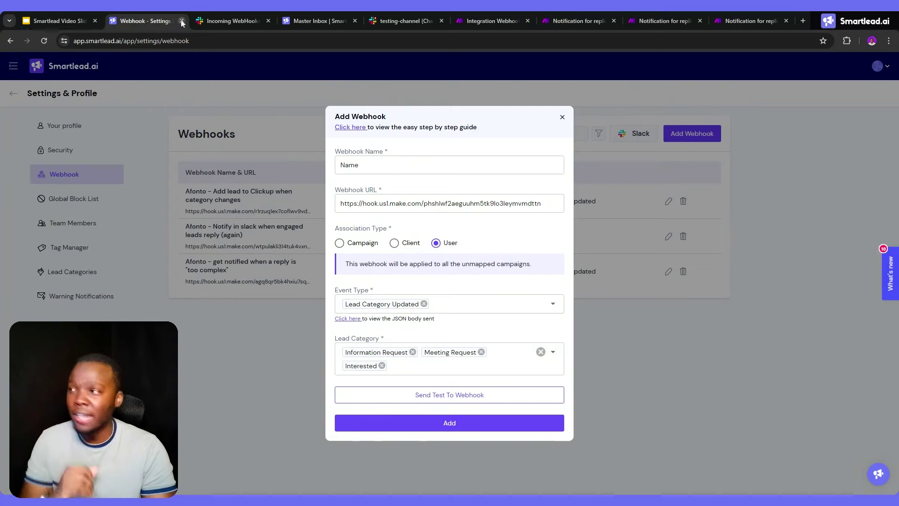
{"action": "left_click", "coordinate": [68, 19]}
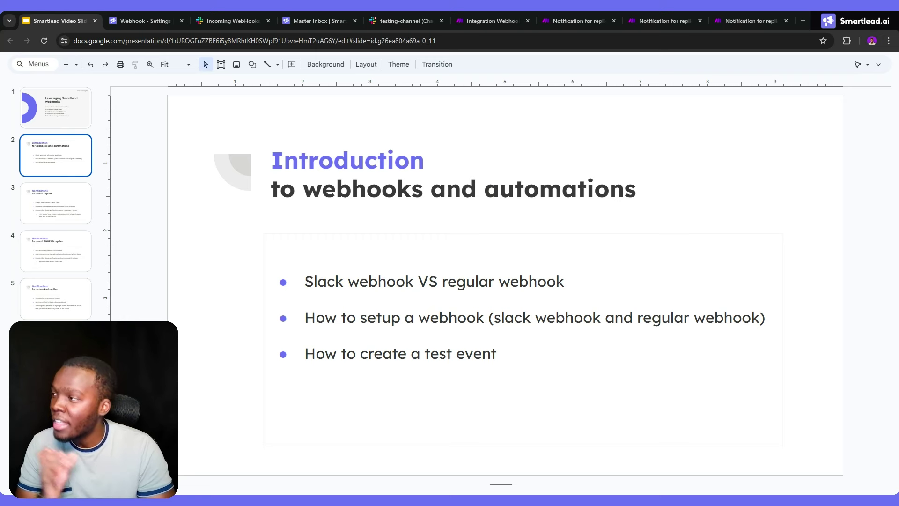
View slide 3, Notifications for email replies, then bring back Make's Notification for replies (Simple) scenario
{"action": "left_click", "coordinate": [42, 208]}
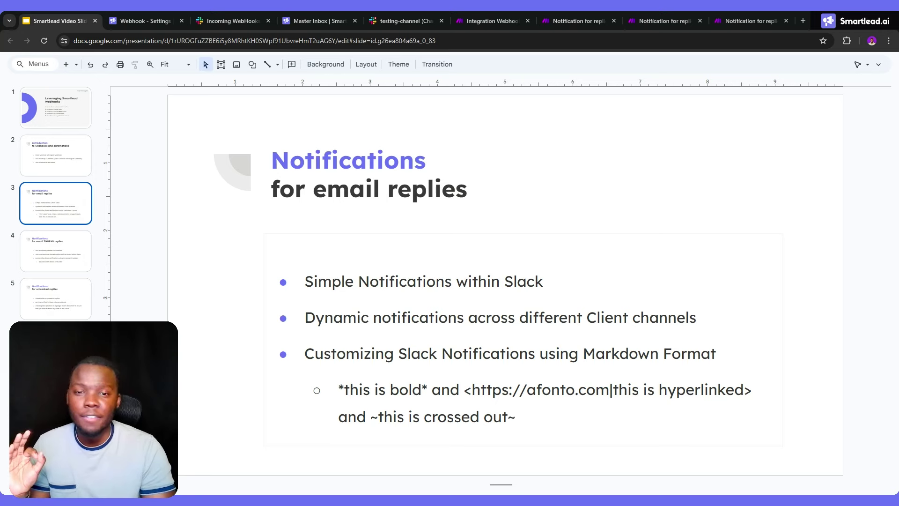
{"action": "left_click", "coordinate": [609, 22]}
{"action": "left_click", "coordinate": [662, 16]}
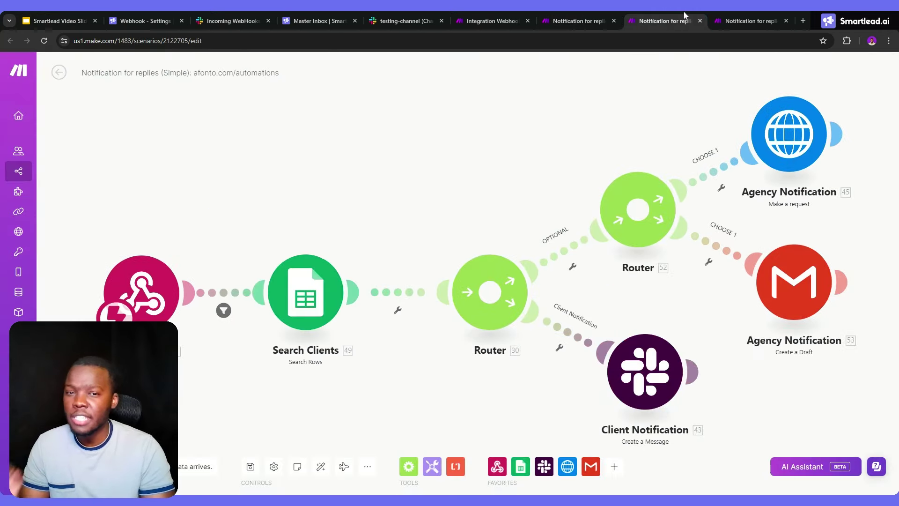
Compare the client comms scenarios with the Simplest one, ending centred on the Webhooks-Router-Slack-Gmail scenario
{"action": "left_click", "coordinate": [759, 17]}
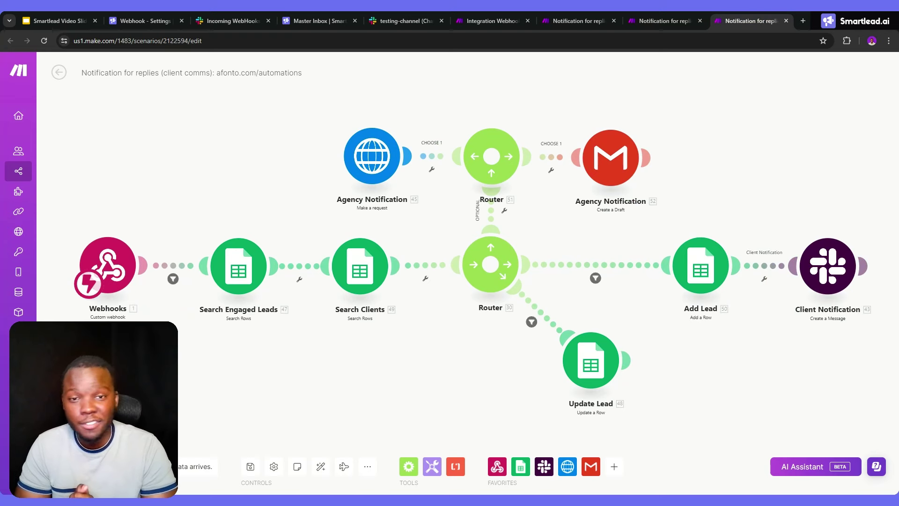
{"action": "left_click", "coordinate": [592, 21]}
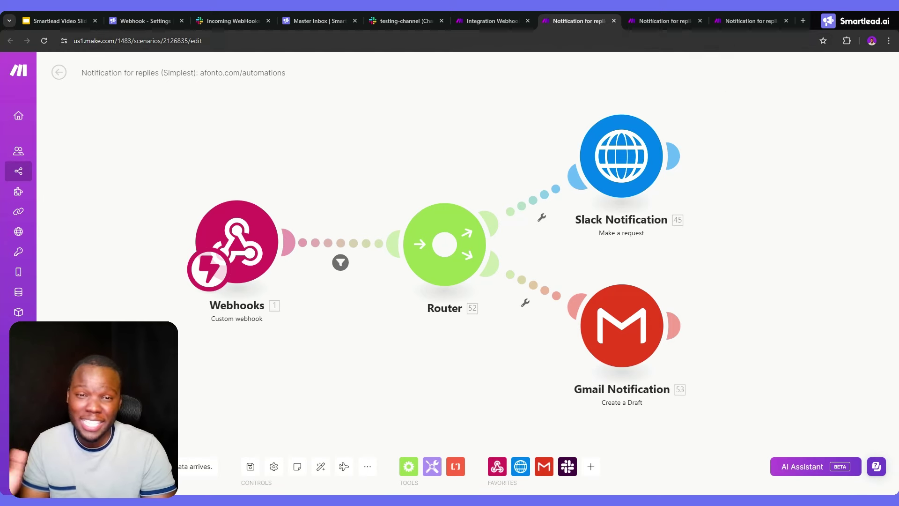
{"action": "left_click", "coordinate": [727, 16]}
{"action": "left_click", "coordinate": [579, 20]}
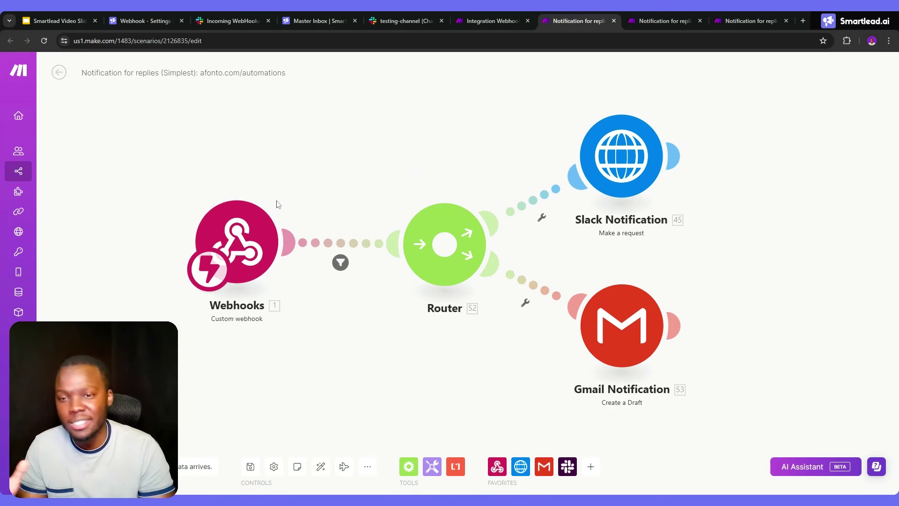
{"action": "left_click_drag", "start_coordinate": [280, 202], "coordinate": [381, 165]}
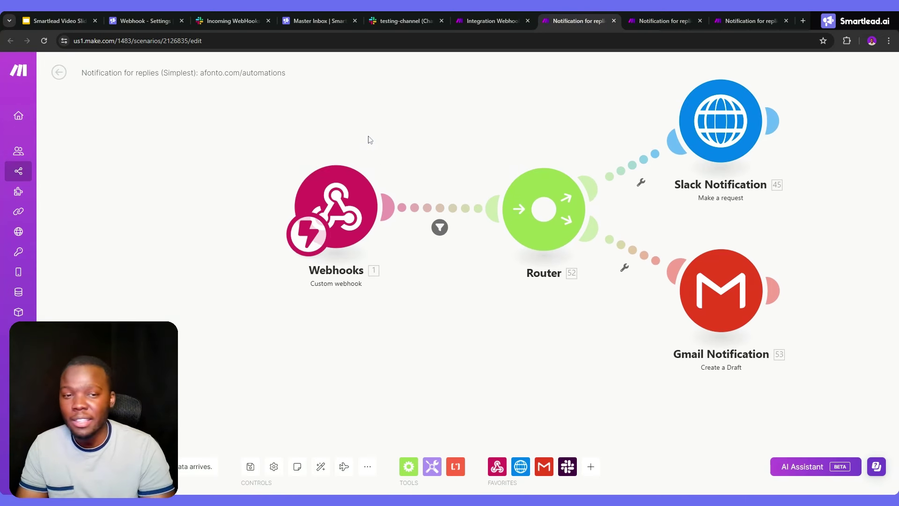
Copy the Simplest scenario's webhook address and paste it over Smartlead's existing Webhook URL
{"action": "left_click", "coordinate": [352, 191]}
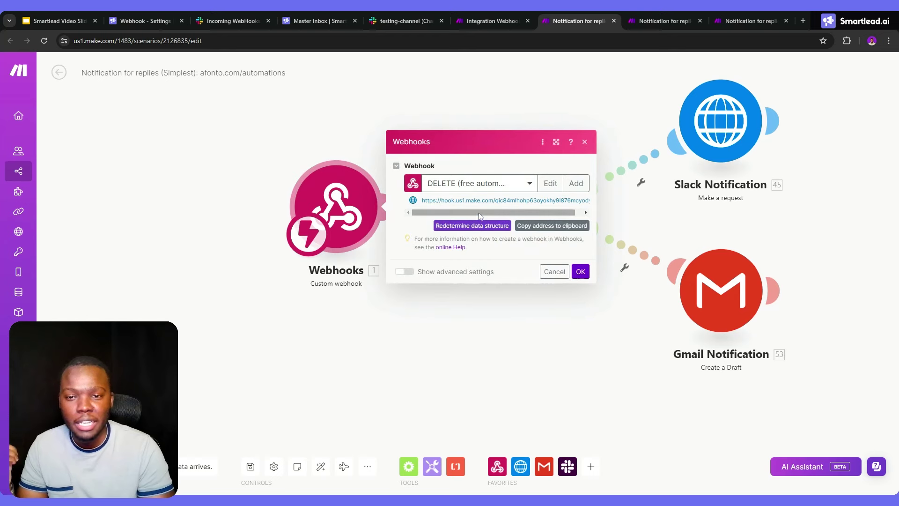
{"action": "left_click", "coordinate": [532, 228]}
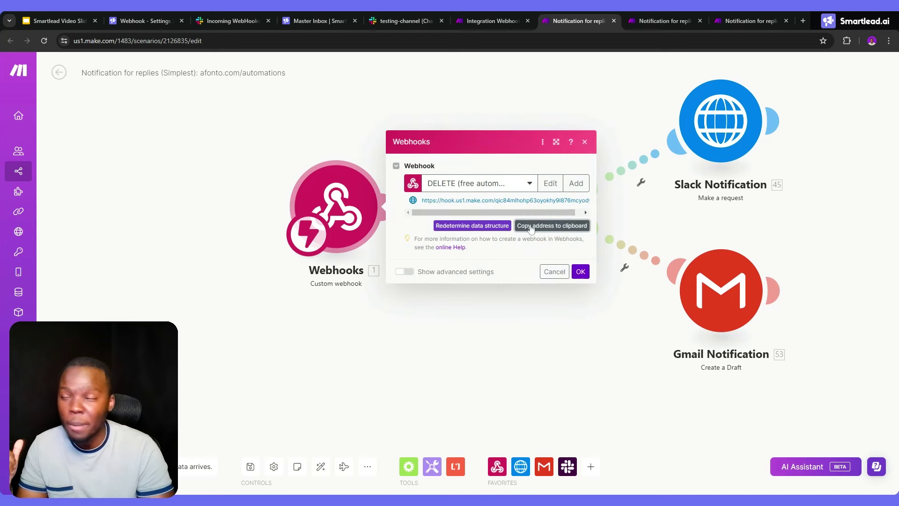
{"action": "left_click", "coordinate": [173, 19]}
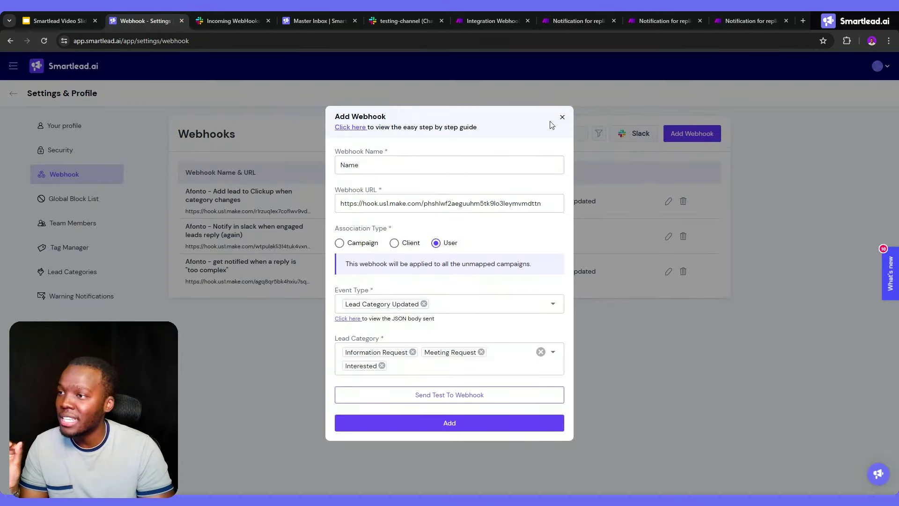
{"action": "left_click", "coordinate": [423, 203]}
{"action": "key", "text": "ctrl+a"}
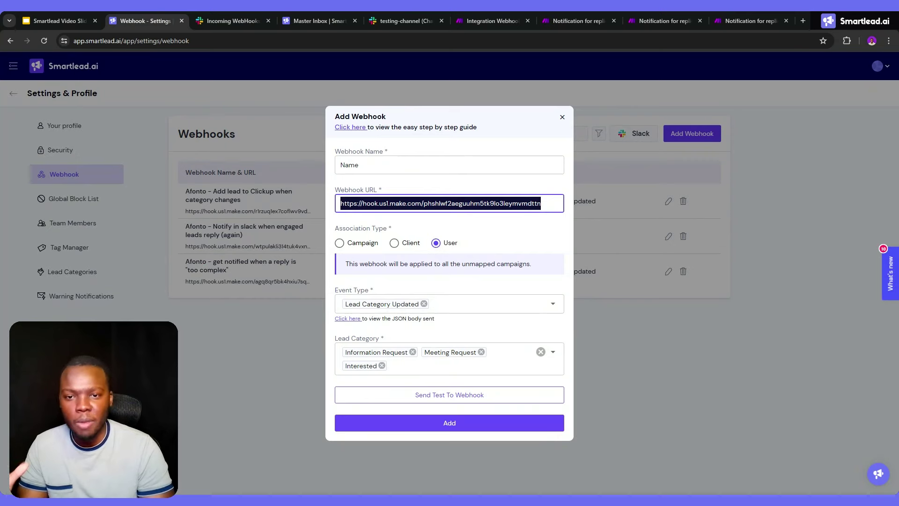
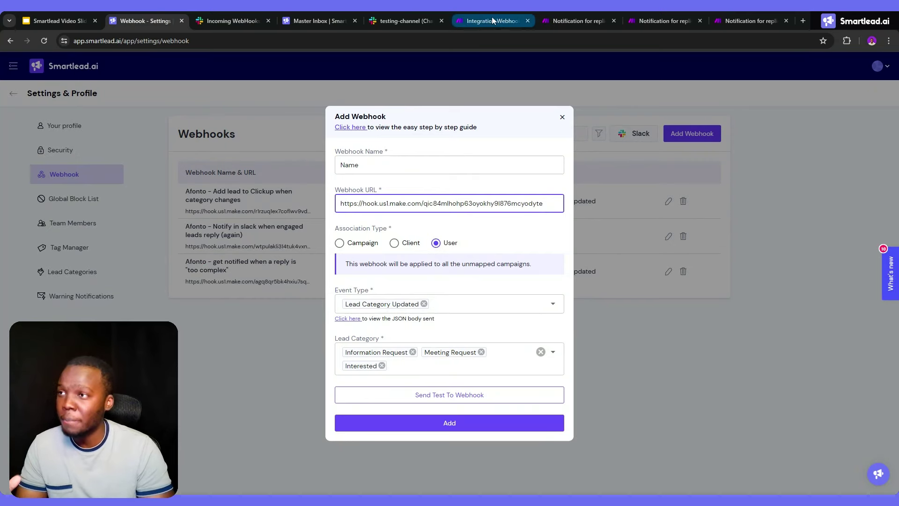
Check the Integration Webhooks test output, then close the Simplest scenario's webhook settings unchanged
{"action": "left_click", "coordinate": [547, 15]}
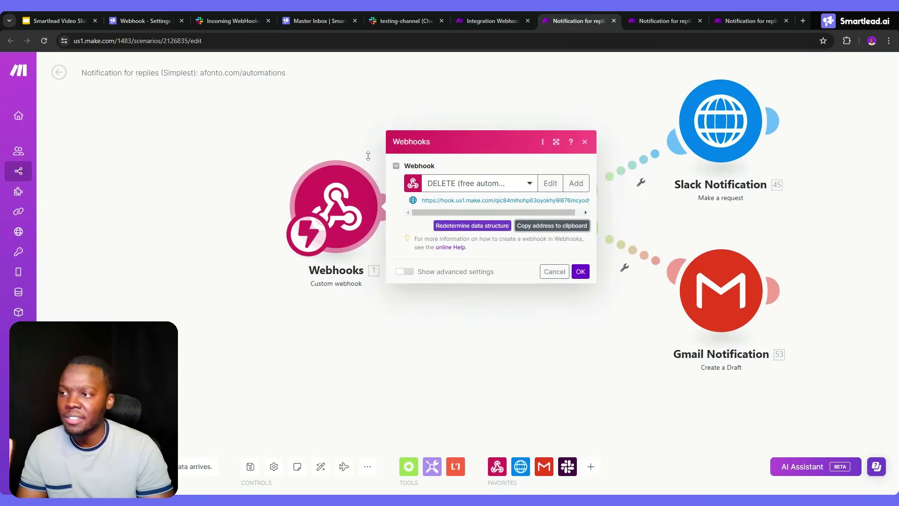
{"action": "left_click", "coordinate": [477, 16]}
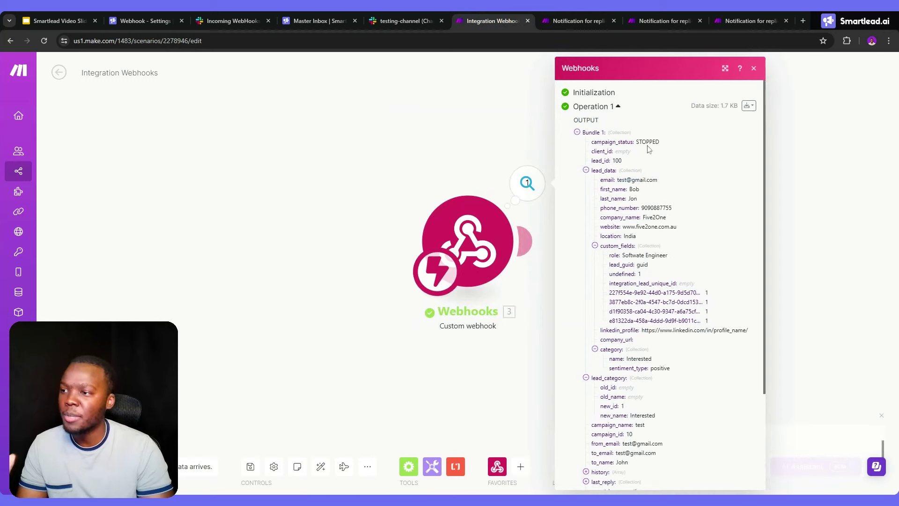
{"action": "left_click", "coordinate": [577, 21]}
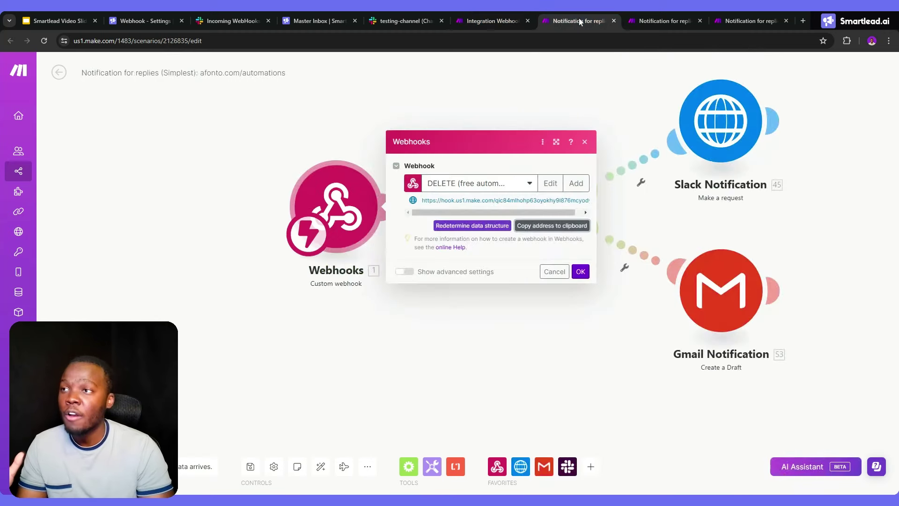
{"action": "left_click", "coordinate": [632, 117]}
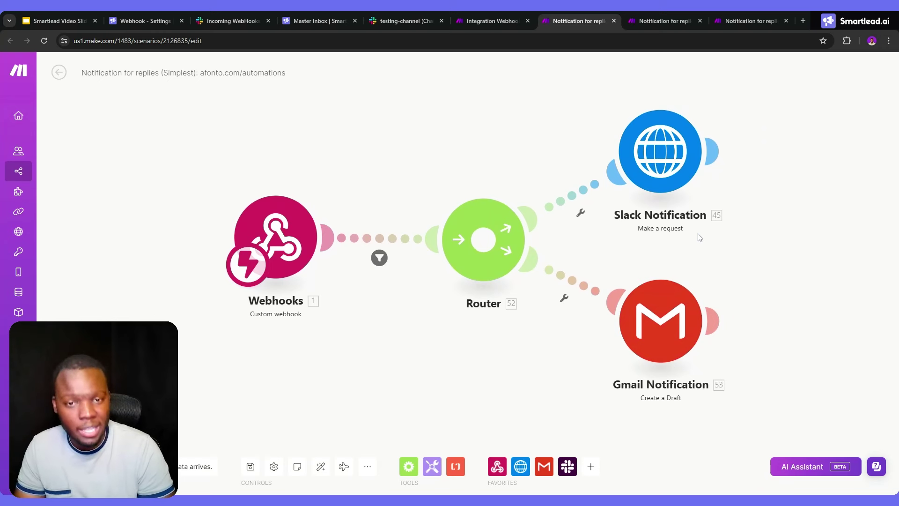
Replace the Slack Notification request's placeholder URL with the testing-channel incoming-webhook URL and save it
{"action": "left_click", "coordinate": [665, 308]}
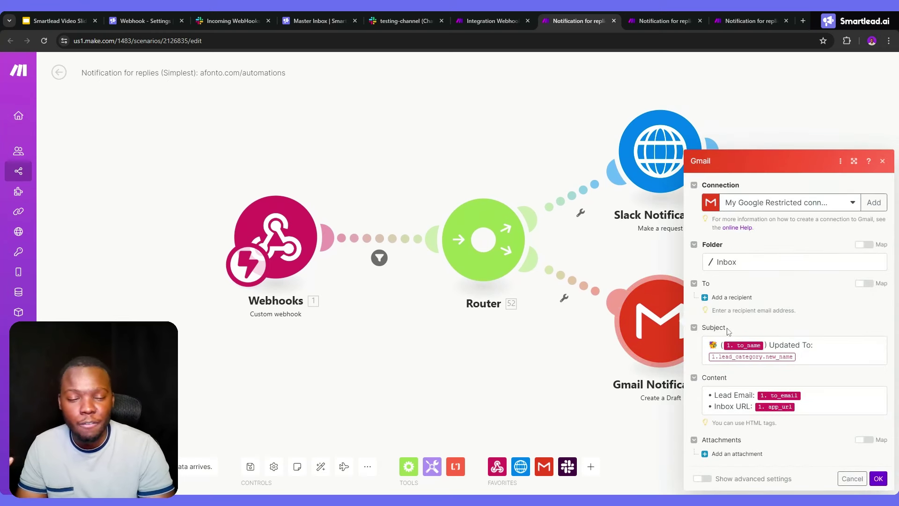
{"action": "left_click", "coordinate": [663, 260]}
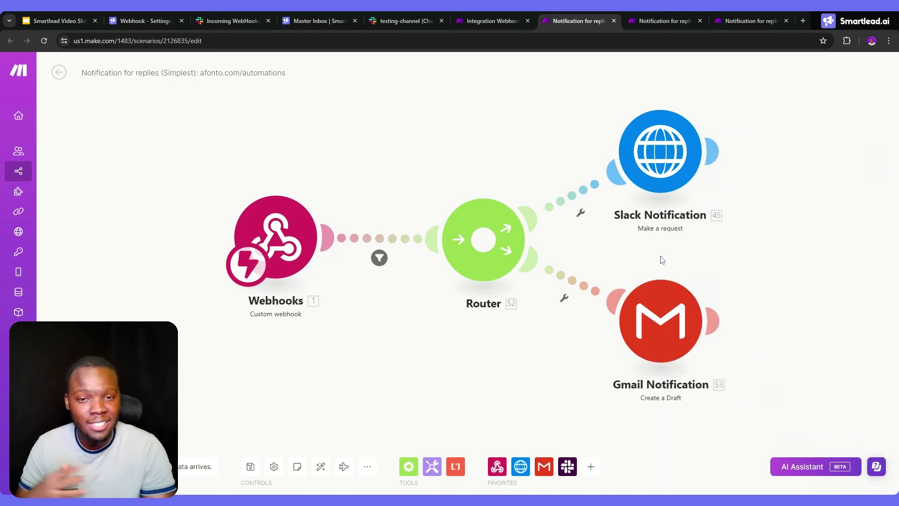
{"action": "left_click", "coordinate": [658, 196]}
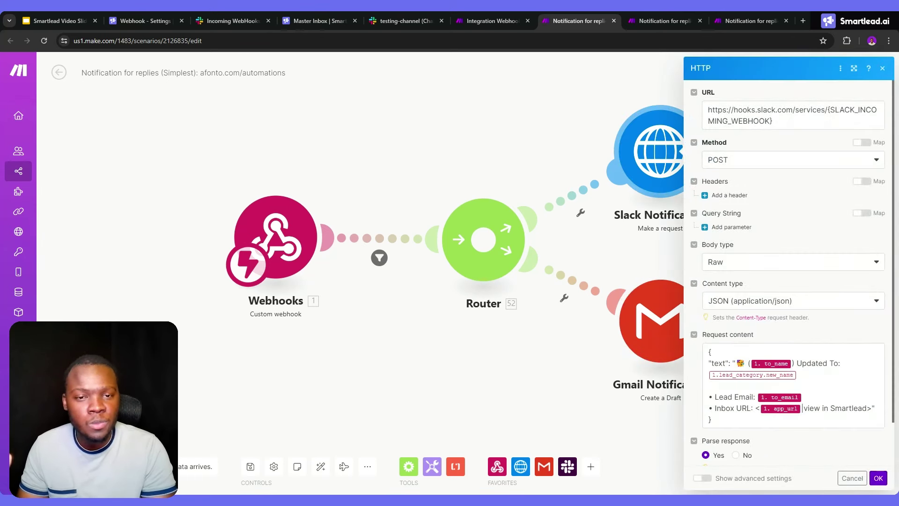
{"action": "left_click", "coordinate": [255, 18]}
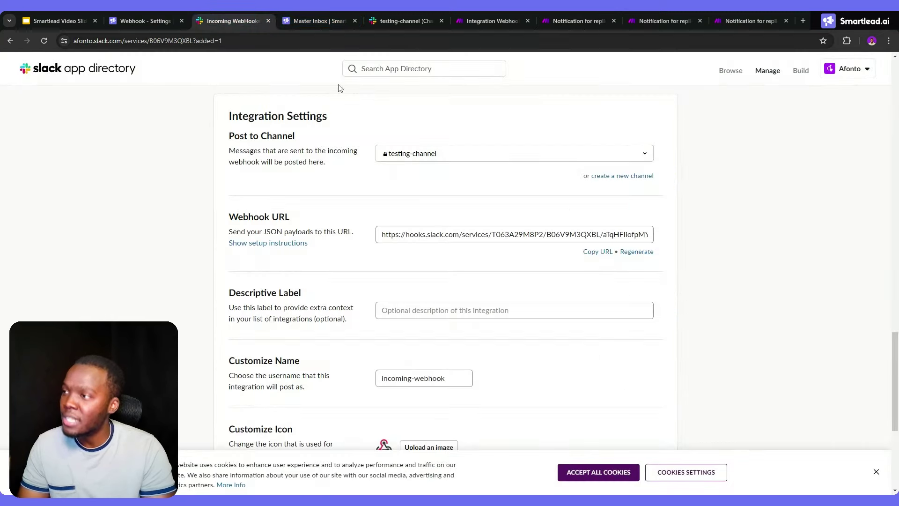
{"action": "left_click", "coordinate": [591, 253]}
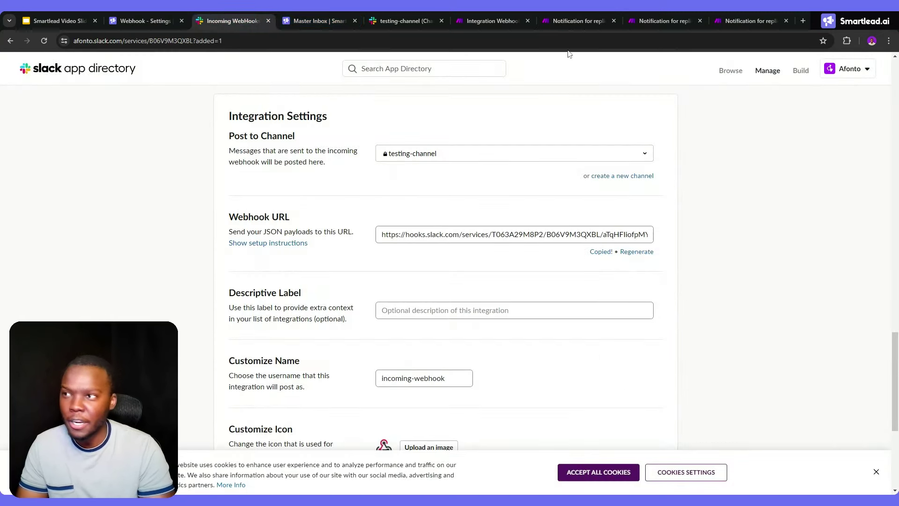
{"action": "left_click", "coordinate": [562, 21]}
{"action": "left_click", "coordinate": [773, 115]}
{"action": "key", "text": "ctrl+a"}
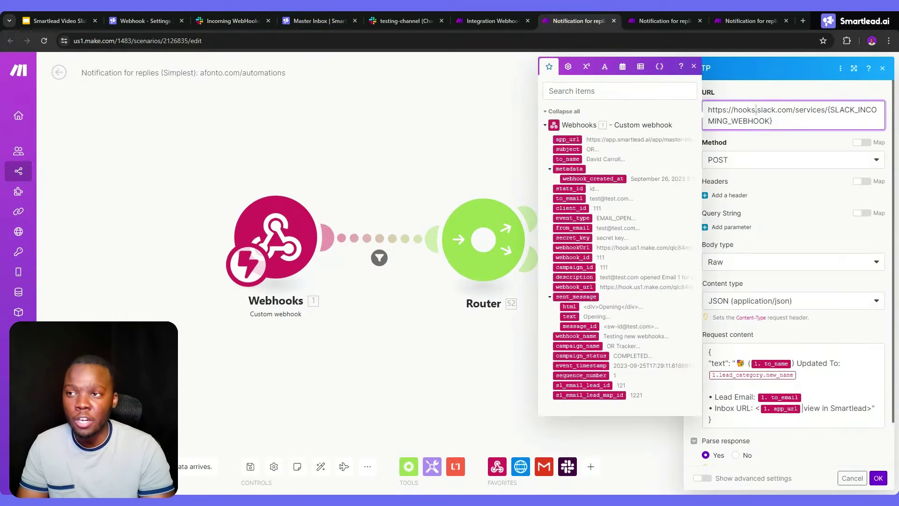
{"action": "key", "text": "ctrl+v"}
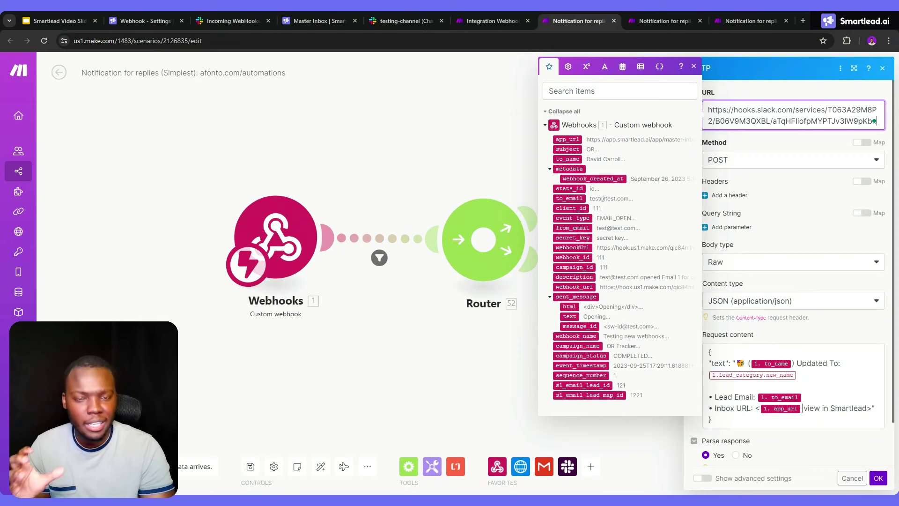
{"action": "left_click", "coordinate": [507, 124]}
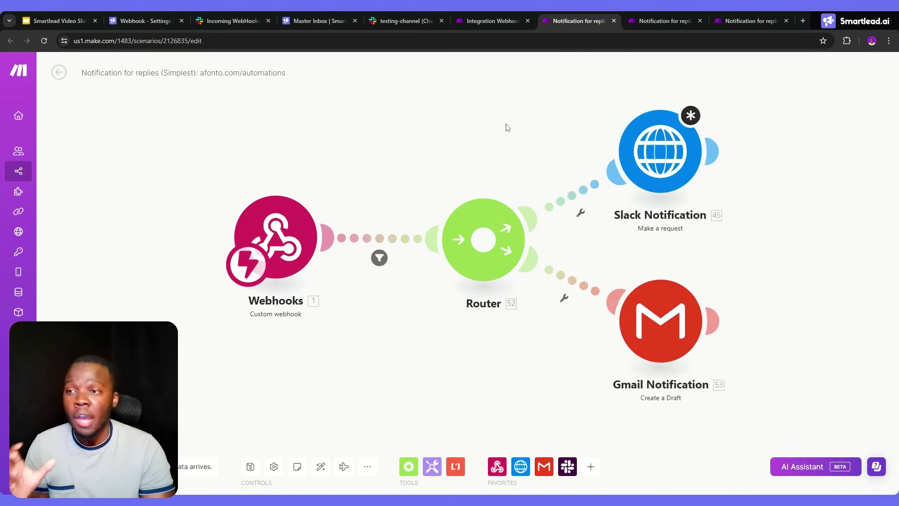
{"action": "left_click_drag", "start_coordinate": [781, 195], "coordinate": [536, 171]}
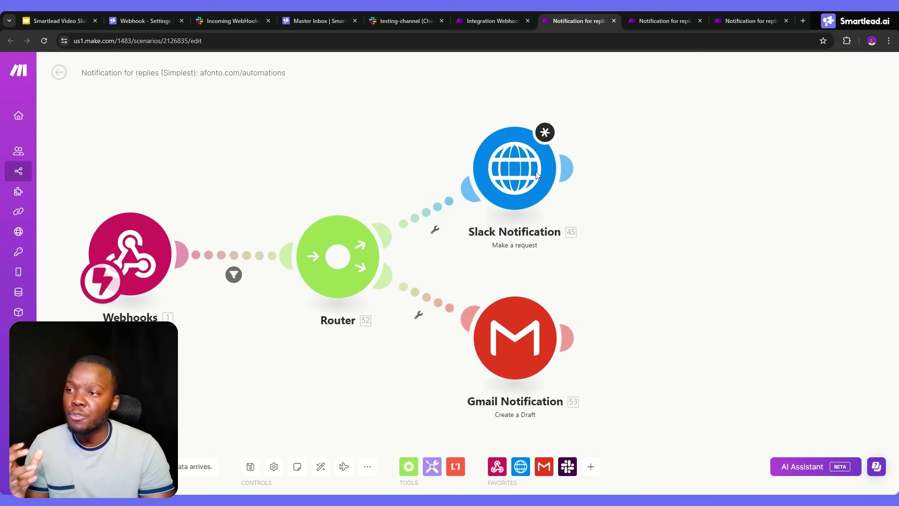
Attach a Slack Create a Message module after the HTTP Slack Notification request, then view testing-channel
{"action": "left_click", "coordinate": [566, 169]}
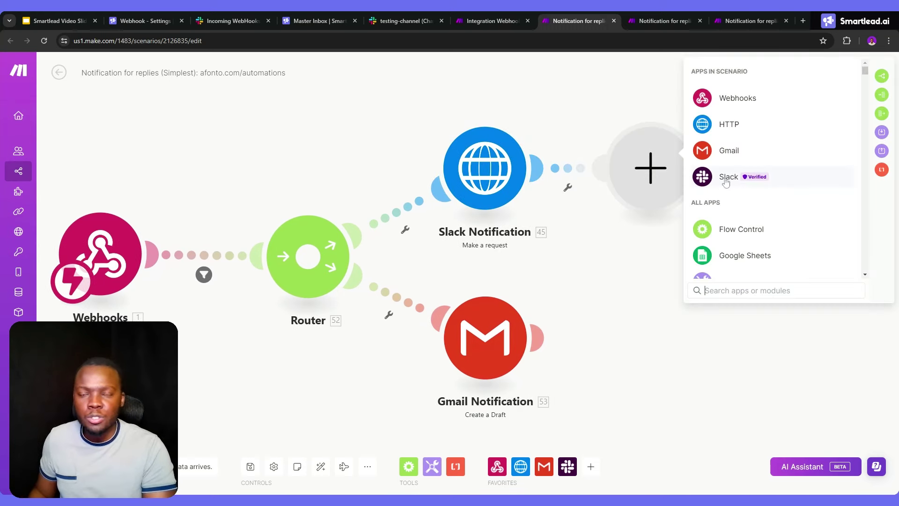
{"action": "left_click", "coordinate": [726, 183]}
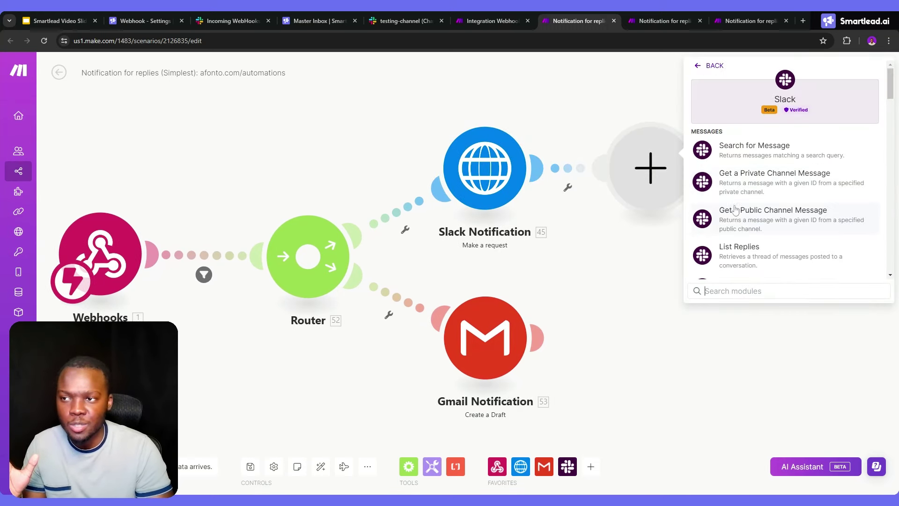
{"action": "scroll", "coordinate": [737, 211], "scroll_direction": "down", "scroll_amount": 3}
{"action": "left_click", "coordinate": [743, 197]}
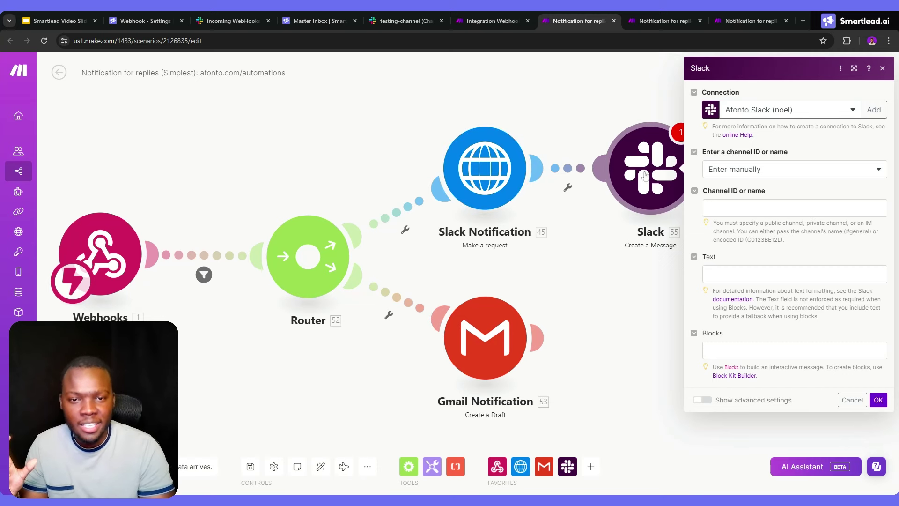
{"action": "left_click", "coordinate": [407, 20]}
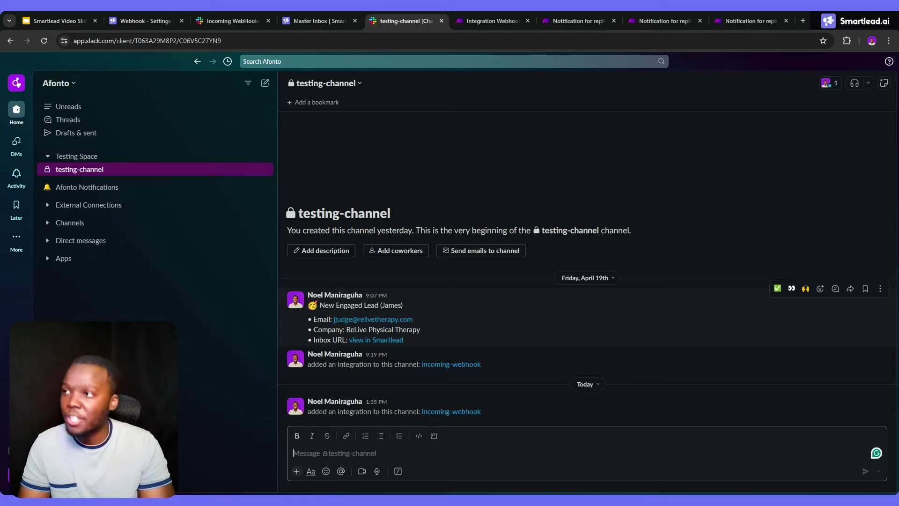
Go via the Integration Webhooks scenario back to the new Slack Create a Message module
{"action": "left_click", "coordinate": [491, 21]}
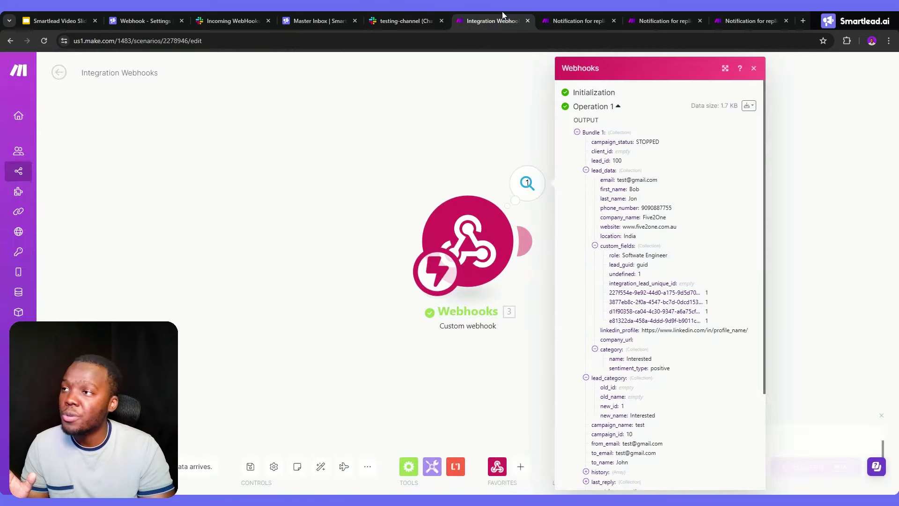
{"action": "left_click", "coordinate": [599, 16]}
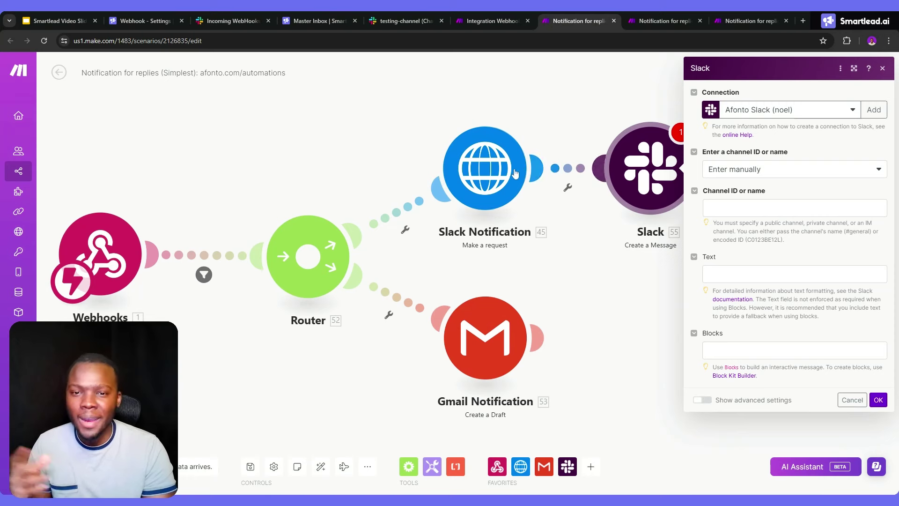
Highlight the app_url Smartlead link in the request body and compare it with the posted Slack message
{"action": "left_click", "coordinate": [486, 183]}
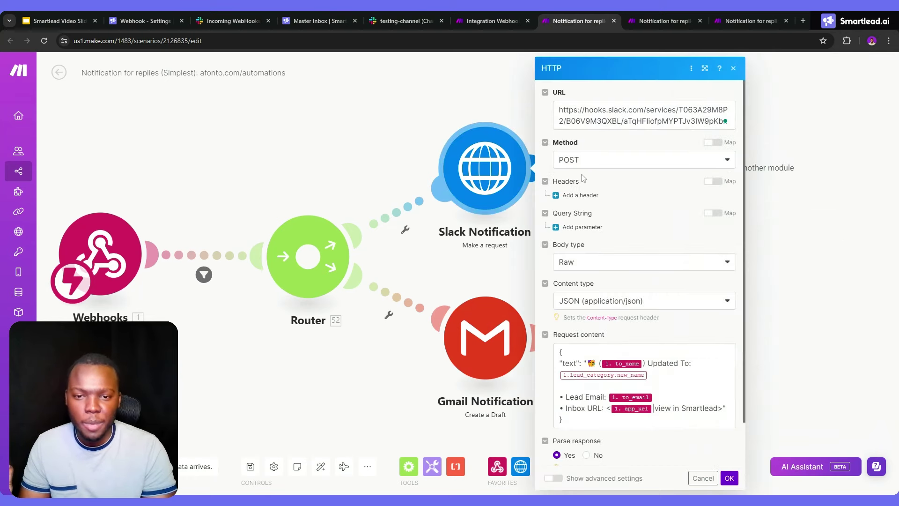
{"action": "left_click", "coordinate": [484, 104]}
{"action": "left_click", "coordinate": [488, 159]}
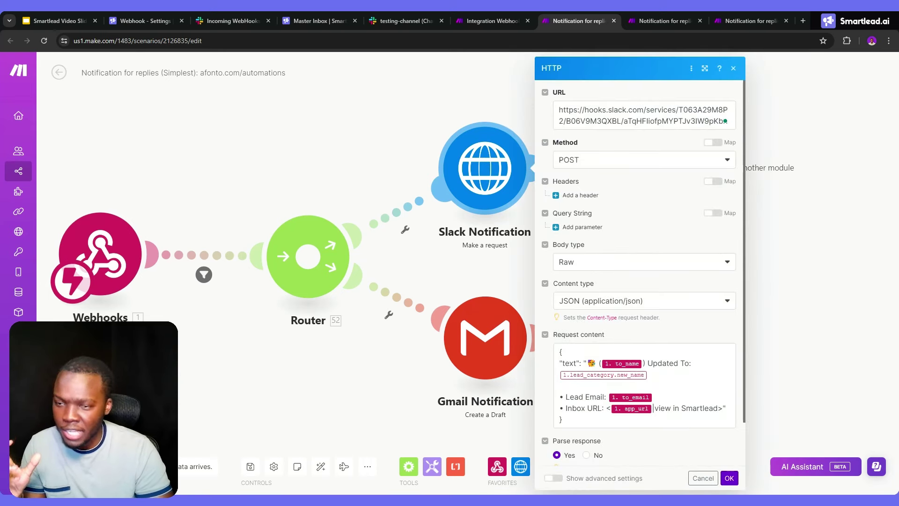
{"action": "left_click_drag", "start_coordinate": [607, 408], "coordinate": [723, 408]}
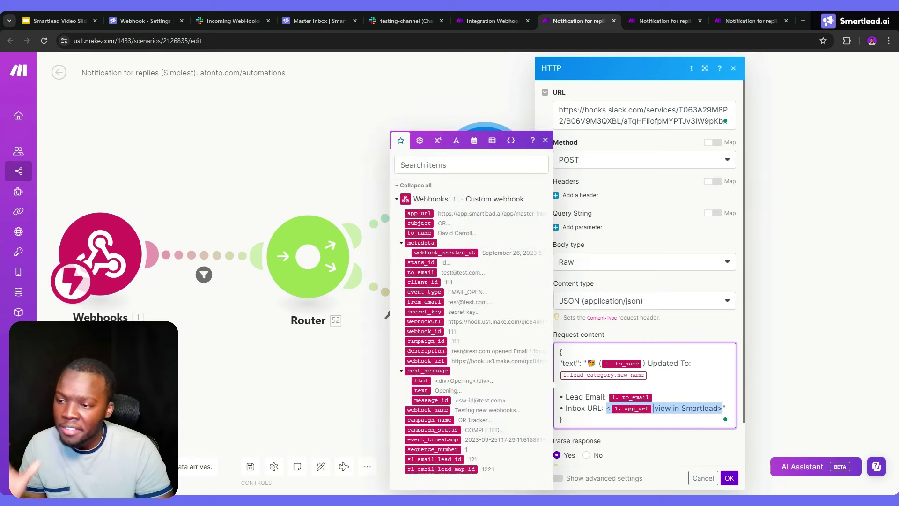
{"action": "left_click", "coordinate": [407, 22]}
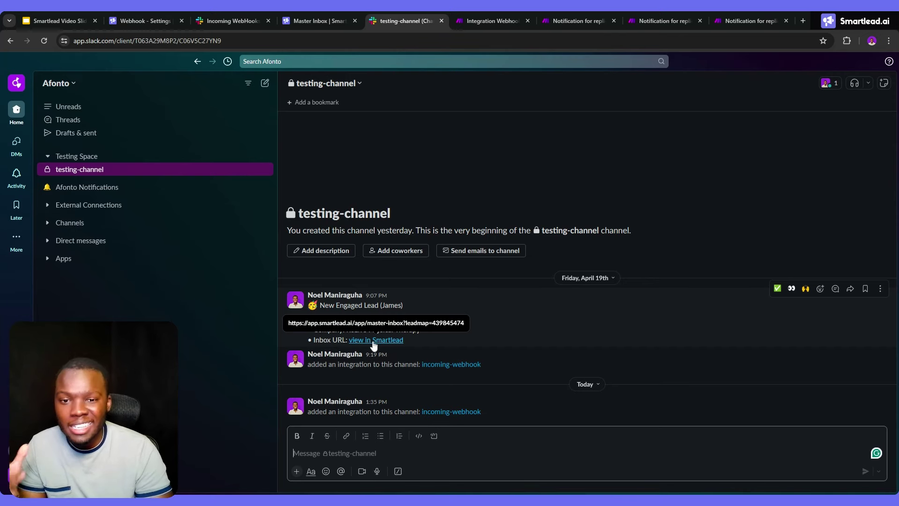
Highlight slide 3's bold, hyperlink and strikethrough Slack markdown examples, then return to Make
{"action": "left_click", "coordinate": [77, 21]}
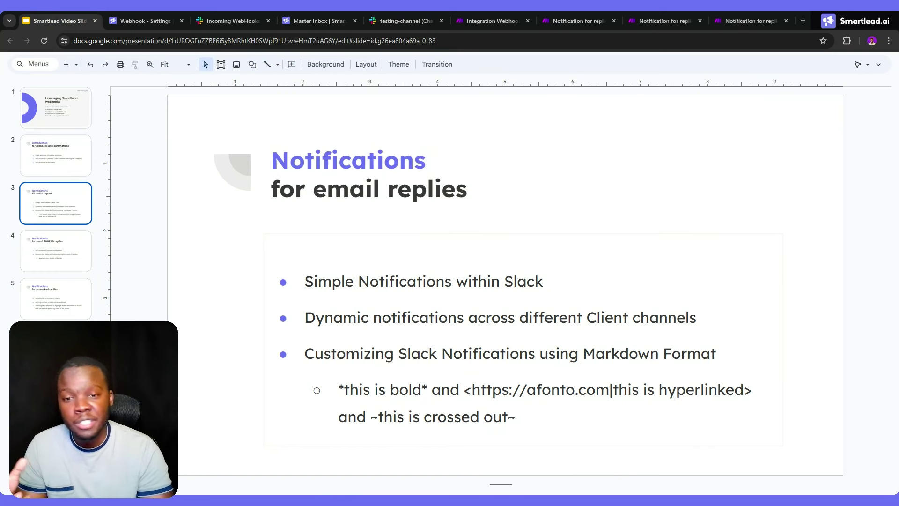
{"action": "left_click_drag", "start_coordinate": [427, 389], "coordinate": [343, 390]}
{"action": "left_click", "coordinate": [464, 390]}
{"action": "left_click_drag", "start_coordinate": [463, 390], "coordinate": [744, 390]}
{"action": "left_click_drag", "start_coordinate": [515, 417], "coordinate": [370, 416]}
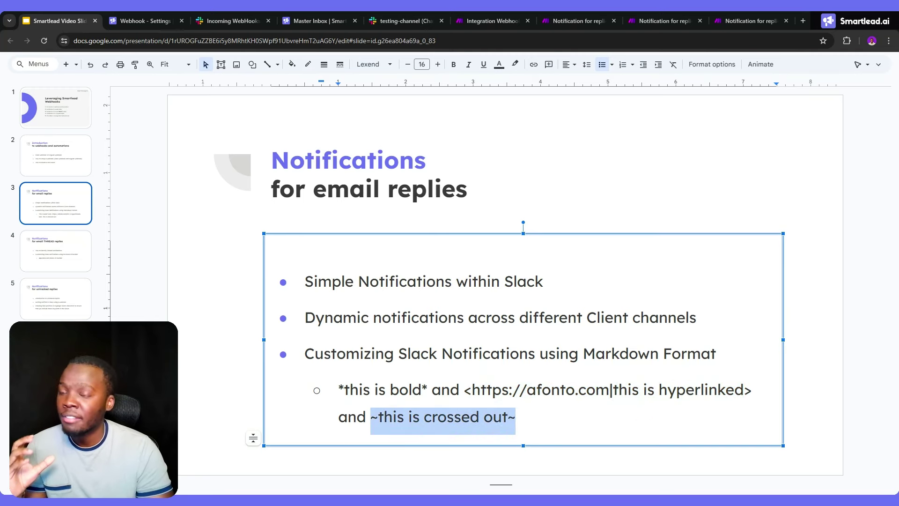
{"action": "left_click", "coordinate": [608, 22]}
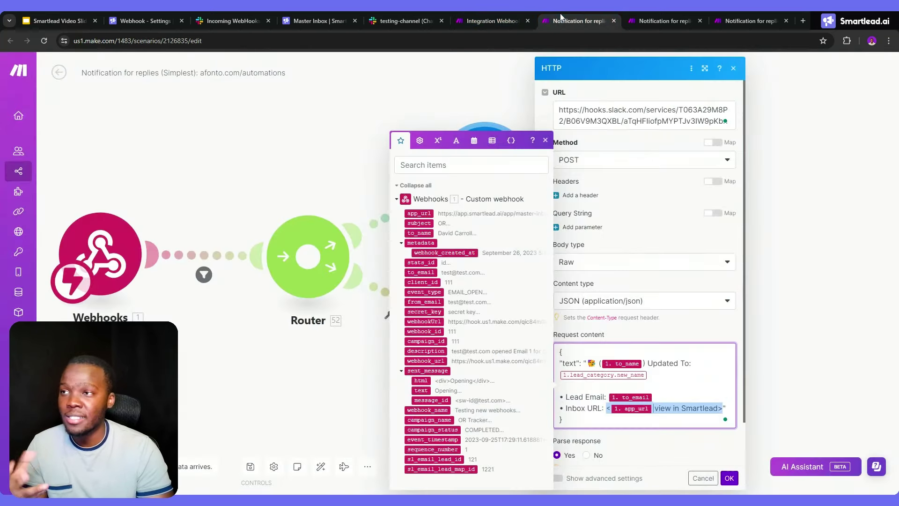
Open the Notification for replies (Simple) scenario with Search Clients and routed Slack, HTTP, Gmail notifications
{"action": "left_click", "coordinate": [640, 18]}
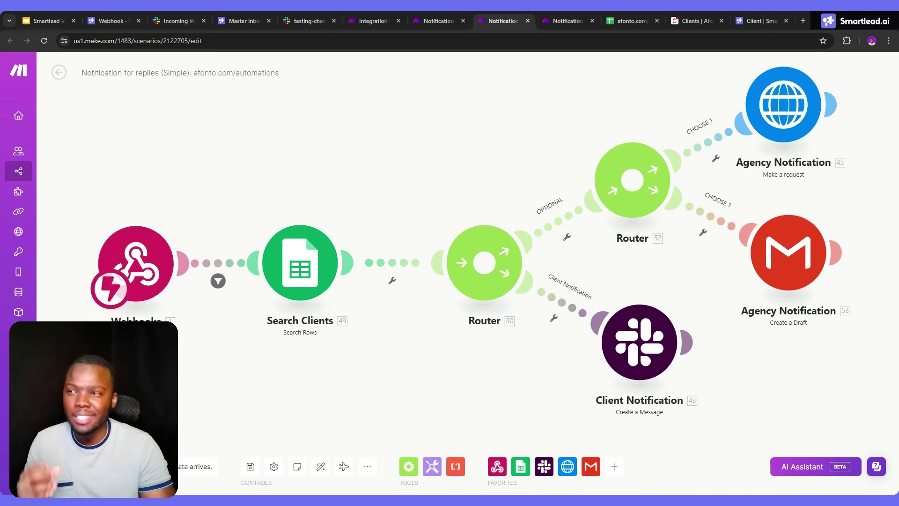
Show the Slack testing-channel with the earlier New Engaged Lead notification
{"action": "left_click", "coordinate": [294, 18]}
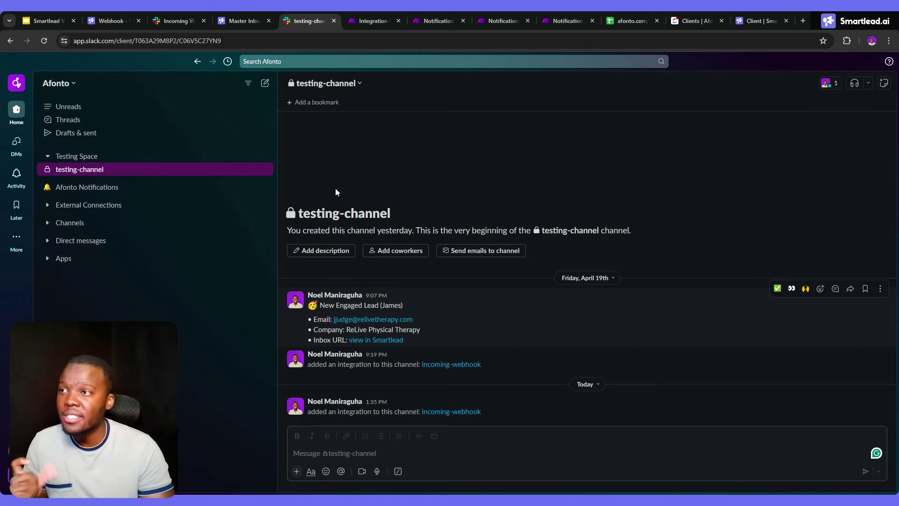
Check the Clients sheet's Slack Channel column and the ClickUp client list, then go back to 'Notification for replies (Simple)'
{"action": "left_click", "coordinate": [624, 19]}
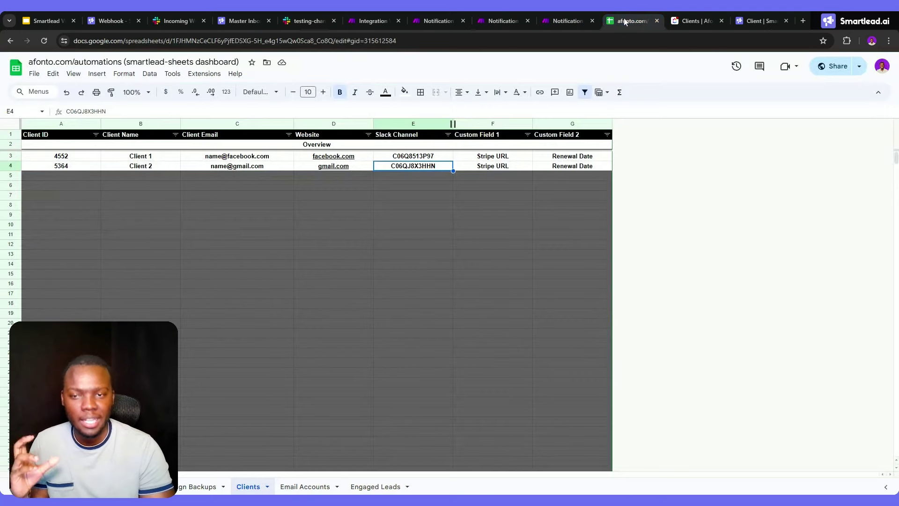
{"action": "left_click", "coordinate": [512, 222]}
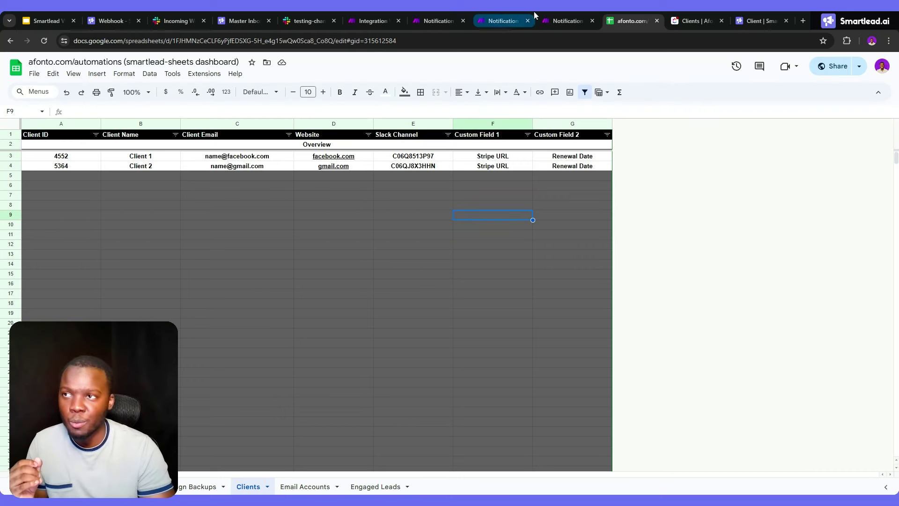
{"action": "left_click", "coordinate": [682, 23]}
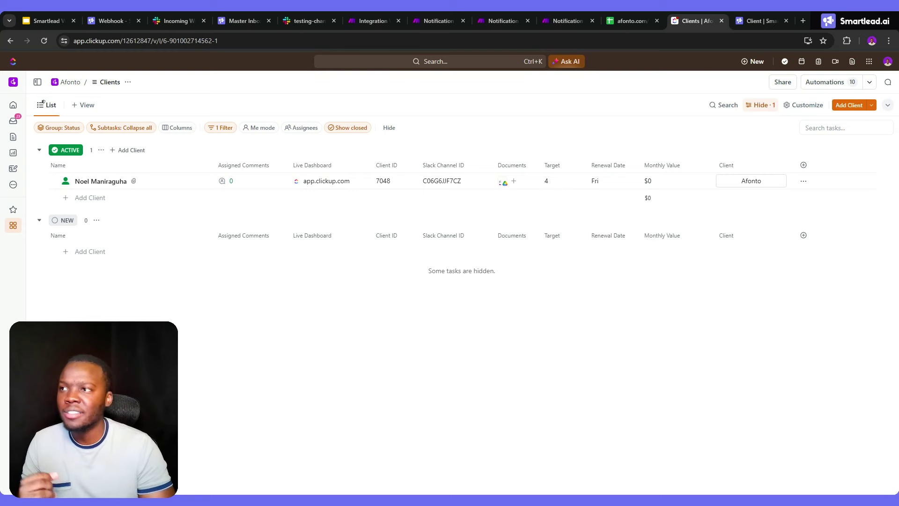
{"action": "left_click", "coordinate": [514, 21]}
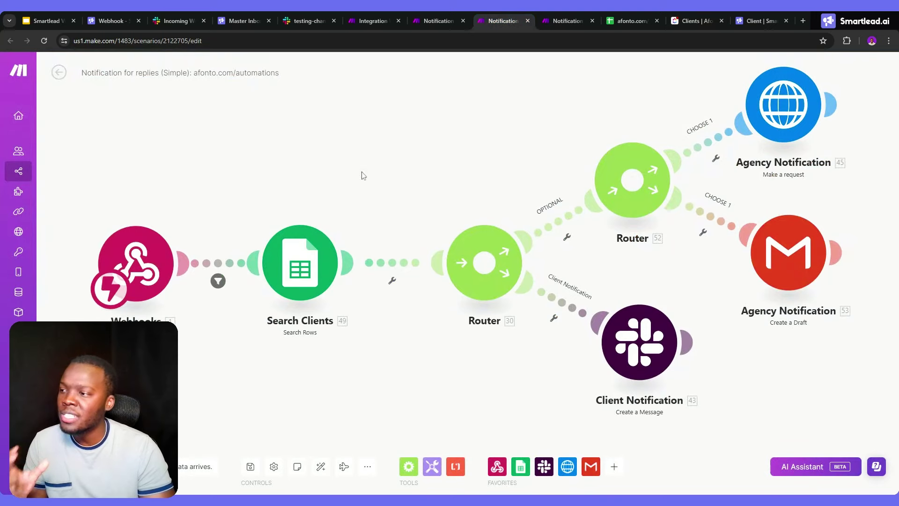
Inspect the Search Clients filter that matches Client ID (A) to the webhook's client_id value
{"action": "left_click", "coordinate": [300, 262]}
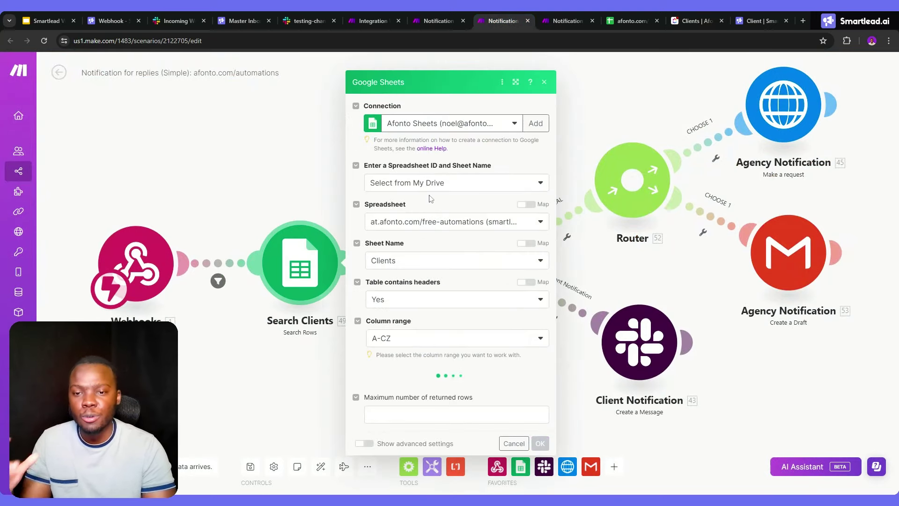
{"action": "scroll", "coordinate": [431, 206], "scroll_direction": "down", "scroll_amount": 3}
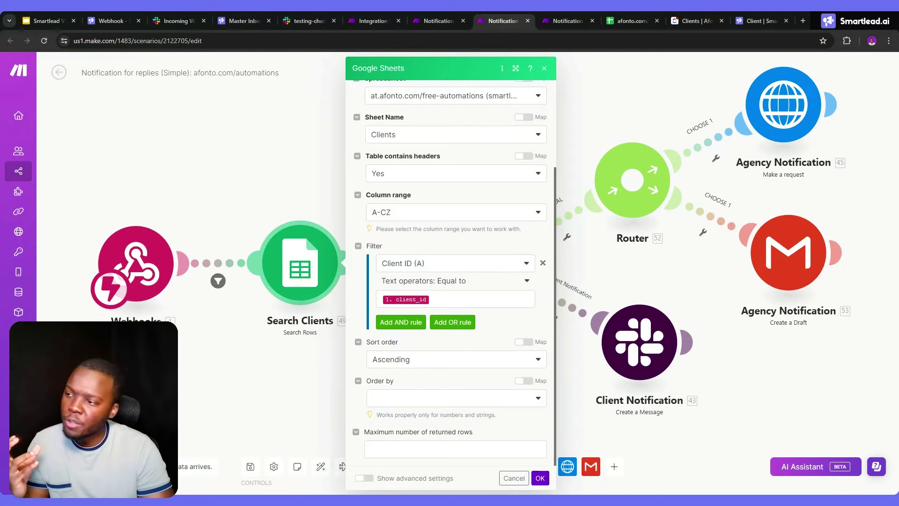
{"action": "left_click", "coordinate": [456, 299]}
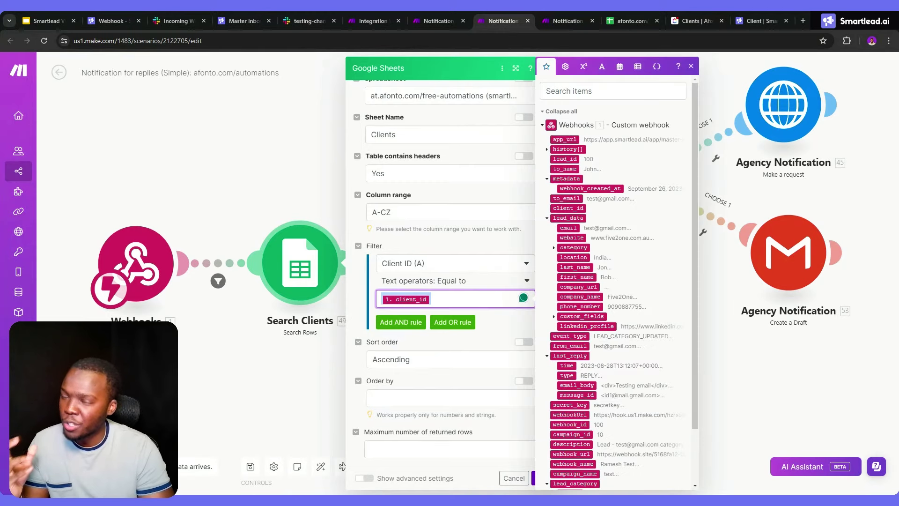
{"action": "key", "text": "ctrl+shift+Tab"}
{"action": "key", "text": "ctrl+shift+Tab"}
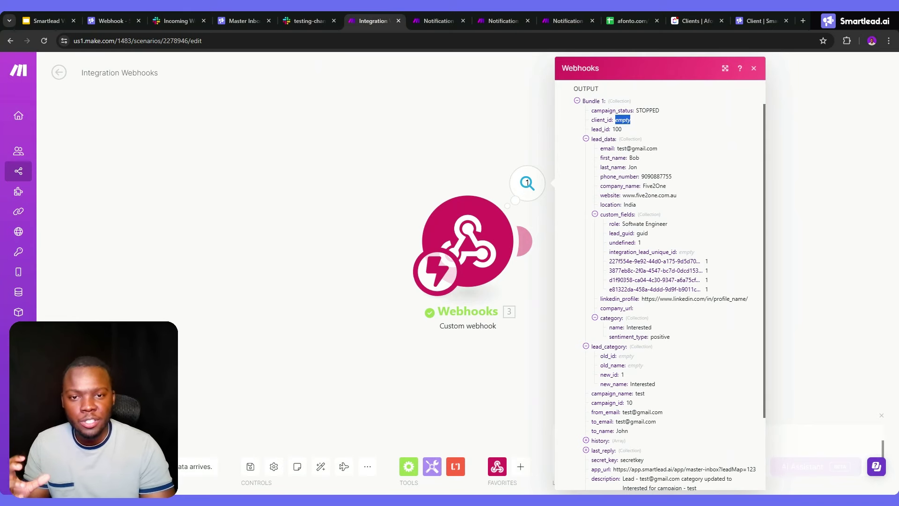
{"action": "scroll", "coordinate": [609, 143], "scroll_direction": "down", "scroll_amount": 2}
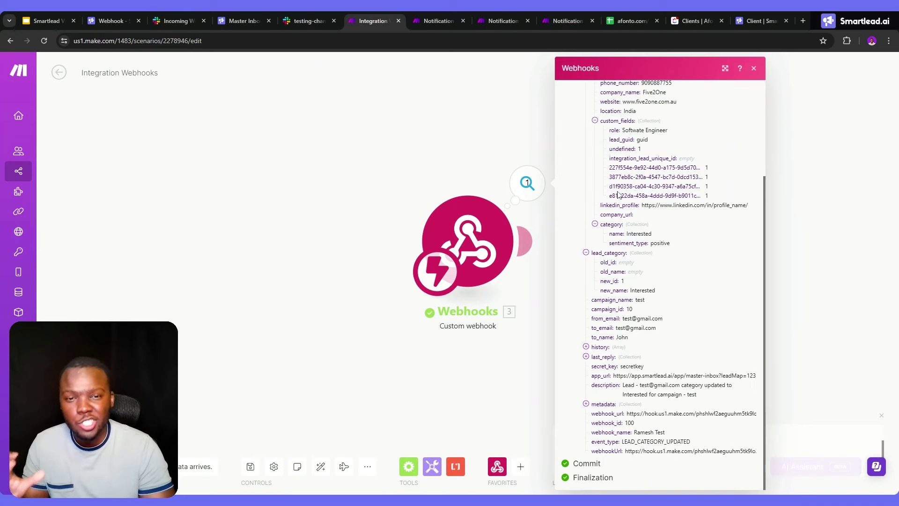
{"action": "scroll", "coordinate": [617, 194], "scroll_direction": "up", "scroll_amount": 3}
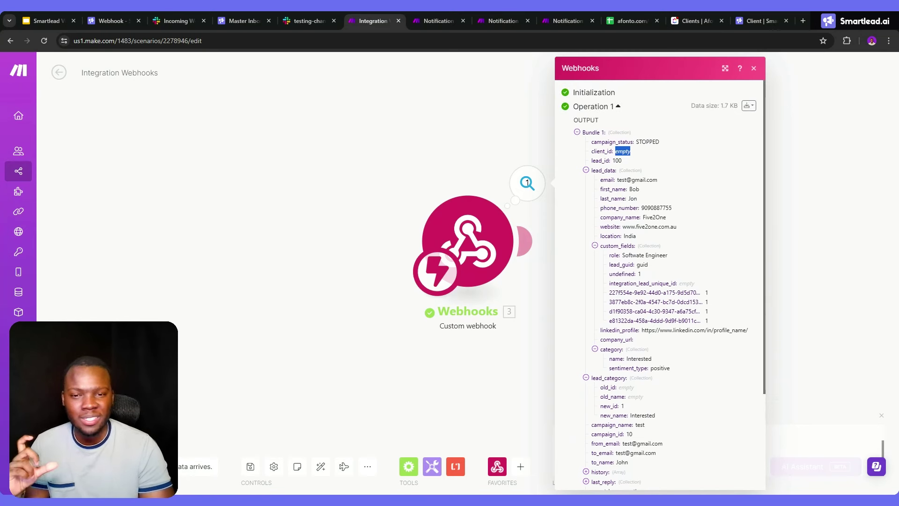
{"action": "left_click", "coordinate": [499, 23]}
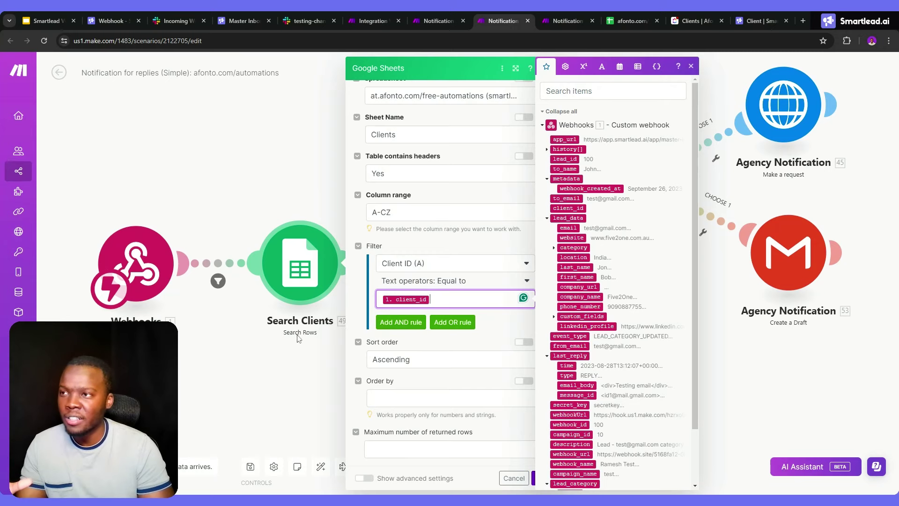
Check the Client Notification Slack module's Channel ID, mapped to Slack Channel (E), and its message text
{"action": "left_click", "coordinate": [301, 338]}
{"action": "left_click", "coordinate": [624, 349]}
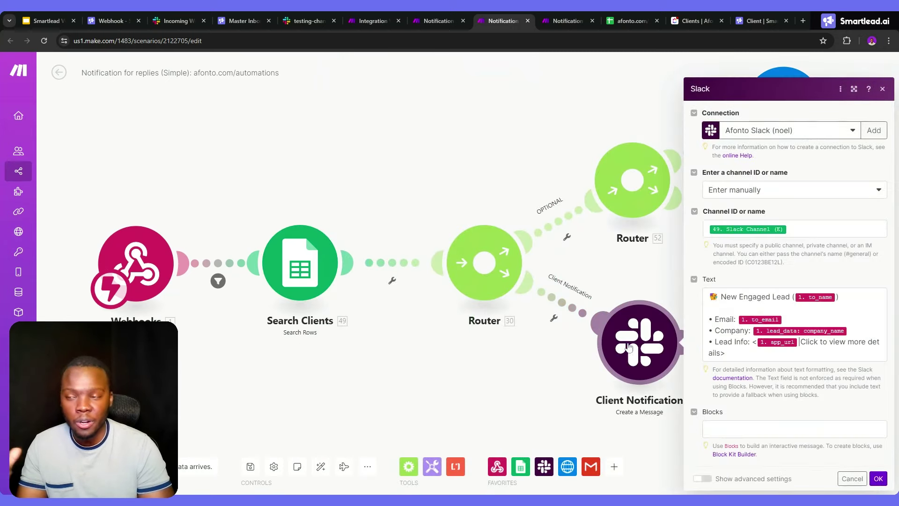
{"action": "left_click", "coordinate": [824, 229]}
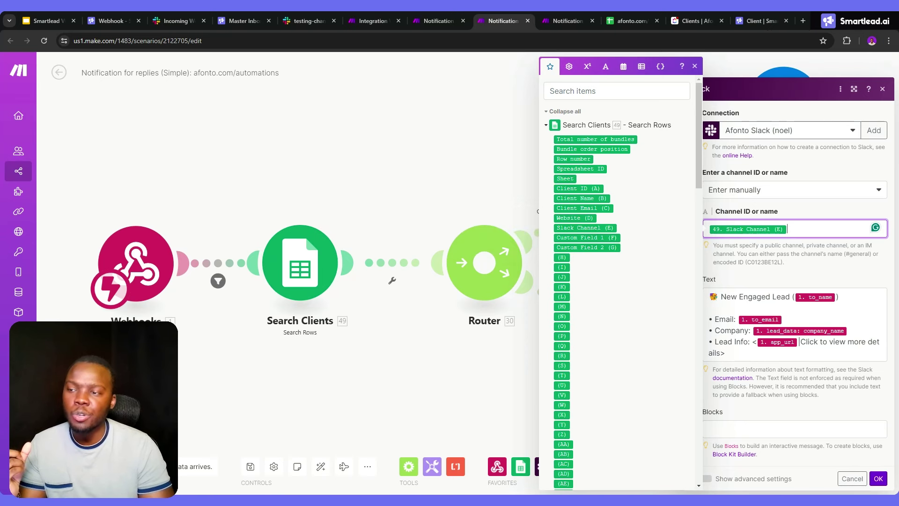
{"action": "left_click", "coordinate": [796, 324]}
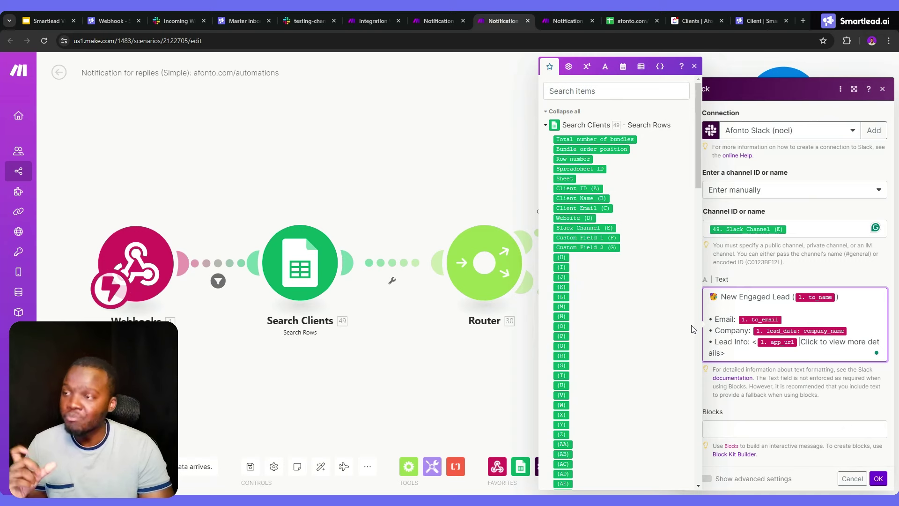
{"action": "left_click", "coordinate": [489, 185]}
Add a "channel" line mapped to the 49. Slack Channel (E) value in the Agency Notification request body
{"action": "left_click", "coordinate": [779, 114]}
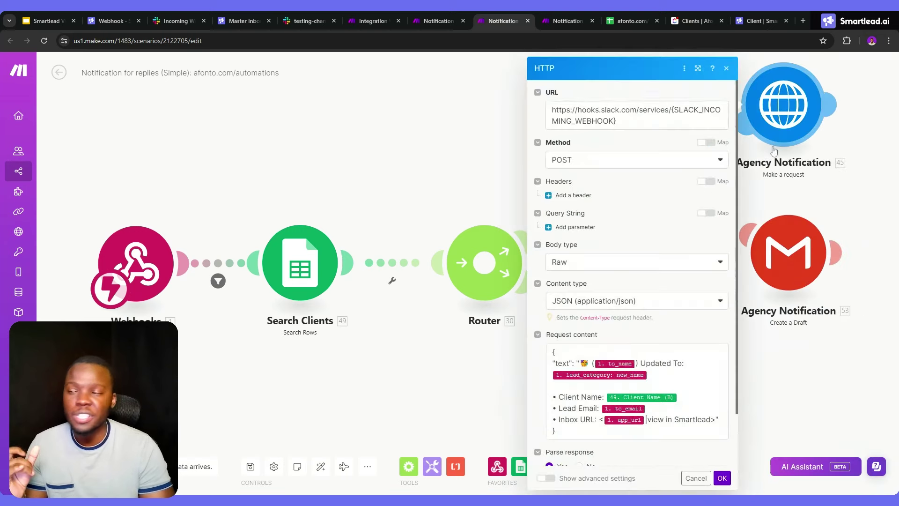
{"action": "scroll", "coordinate": [656, 194], "scroll_direction": "down", "scroll_amount": 2}
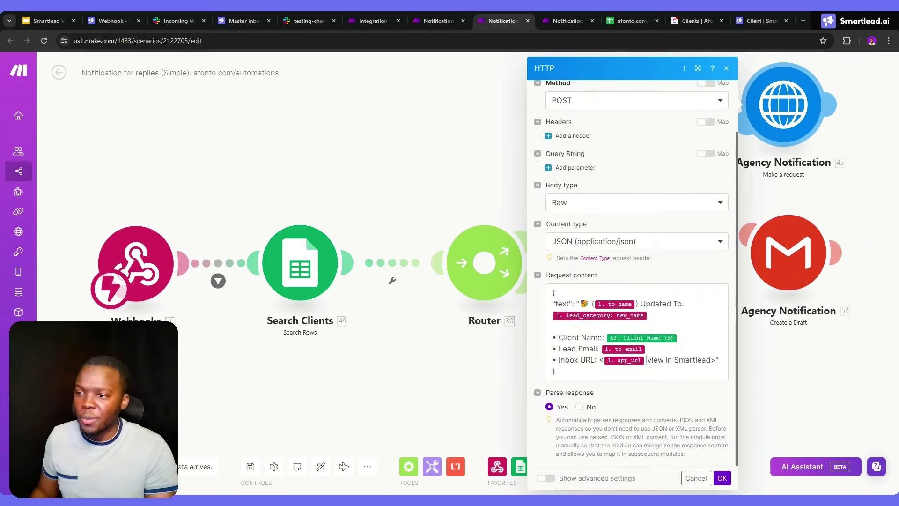
{"action": "left_click", "coordinate": [646, 359]}
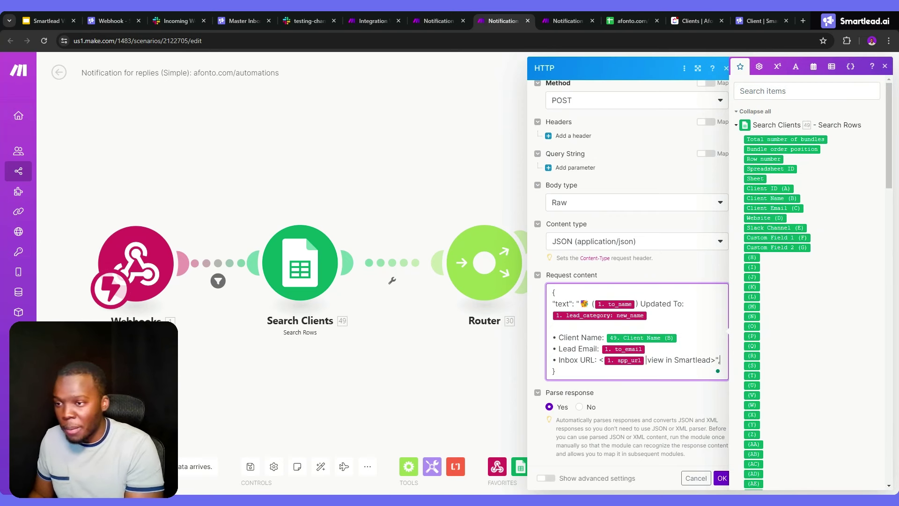
{"action": "key", "text": "Return"}
{"action": "type", "text": "\"channel\""}
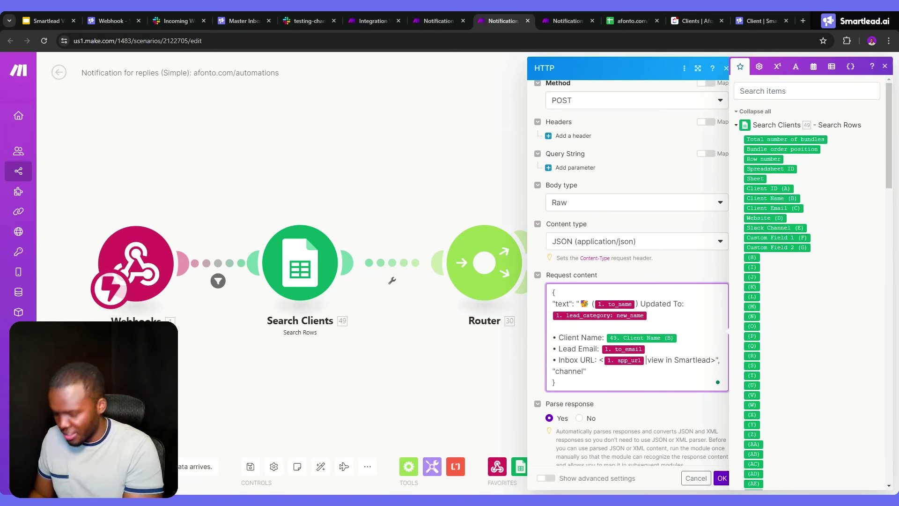
{"action": "type", "text": ":\""}
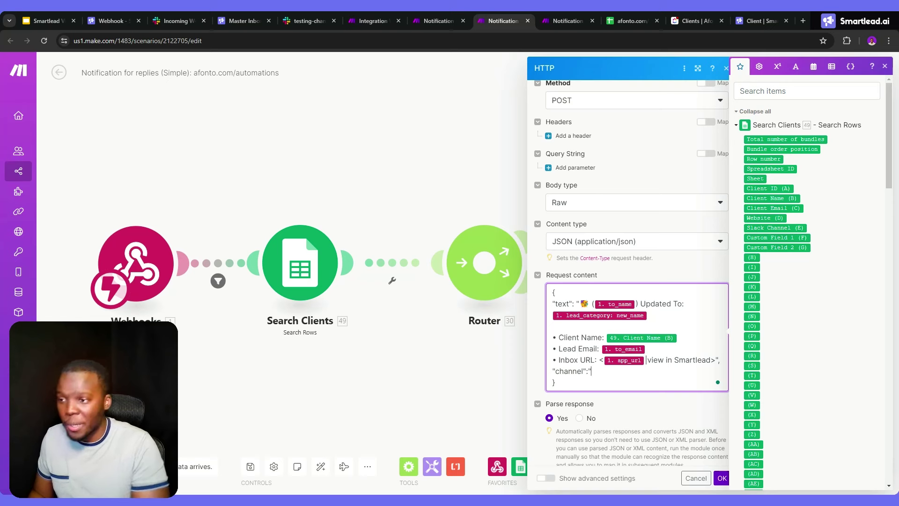
{"action": "left_click", "coordinate": [778, 226]}
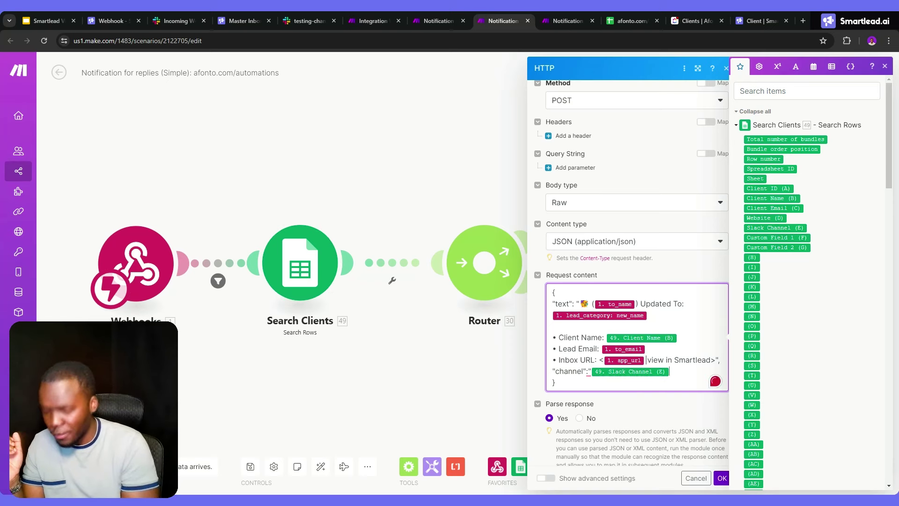
{"action": "type", "text": "\""}
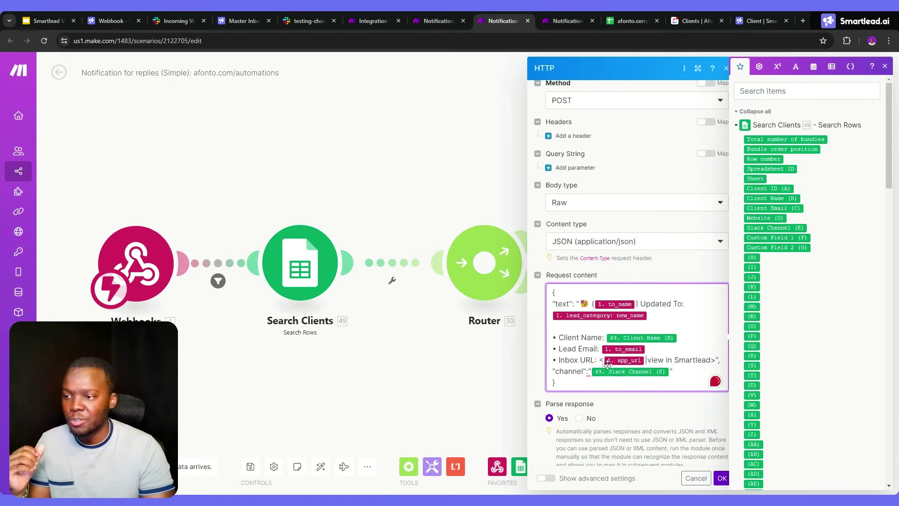
{"action": "key", "text": "ctrl+Tab"}
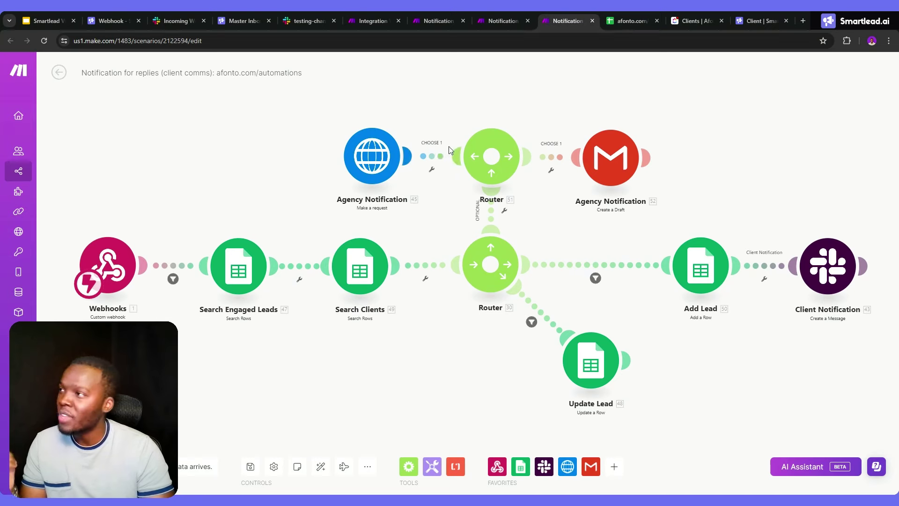
Pass through the Smartlead webhook setup to the automations spreadsheet's Clients sheet
{"action": "left_click", "coordinate": [116, 21]}
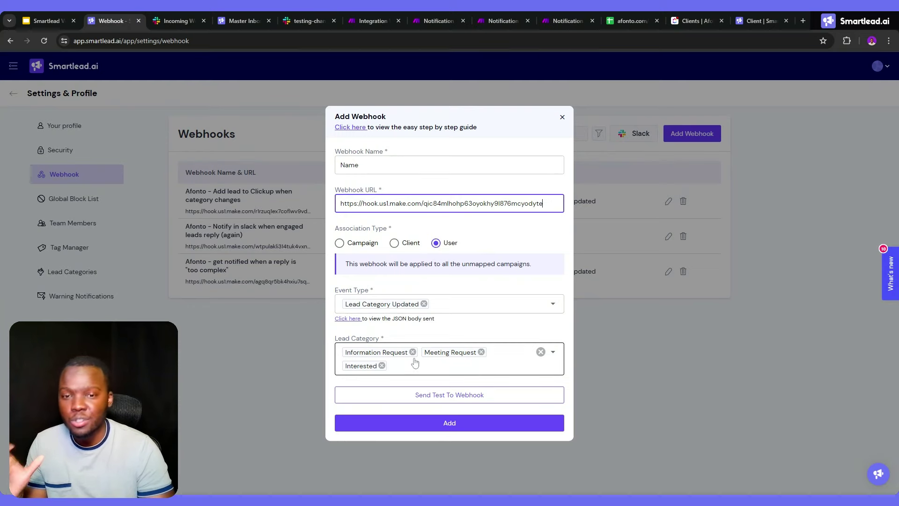
{"action": "left_click", "coordinate": [610, 22]}
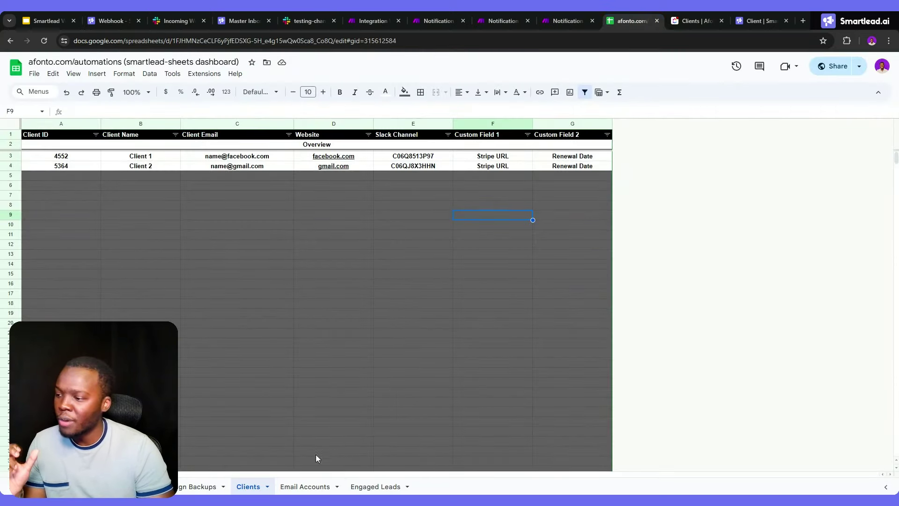
Insert a column chart of all the data on the Engaged Leads sheet
{"action": "left_click", "coordinate": [356, 487]}
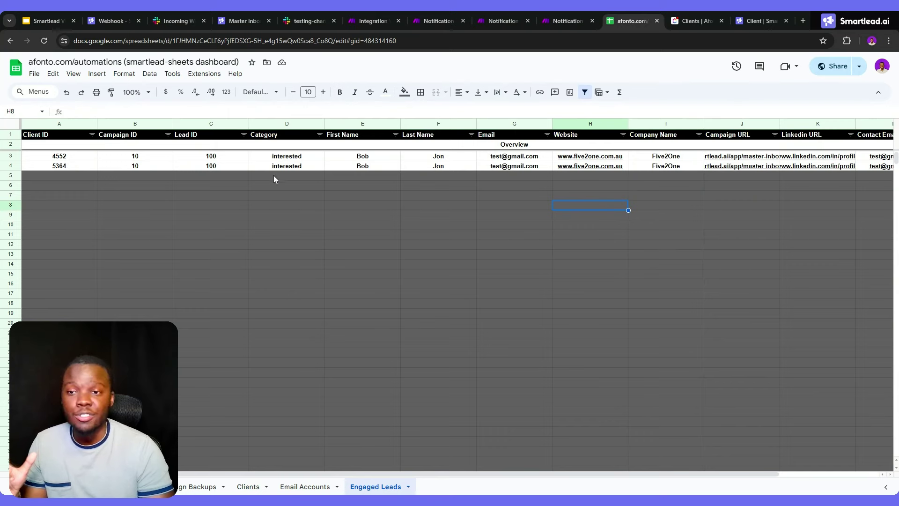
{"action": "left_click", "coordinate": [14, 124]}
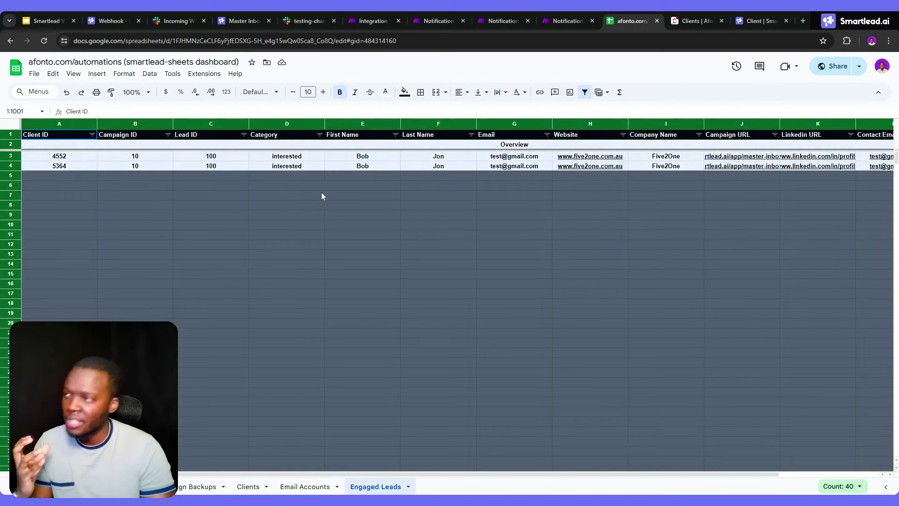
{"action": "left_click", "coordinate": [100, 75]}
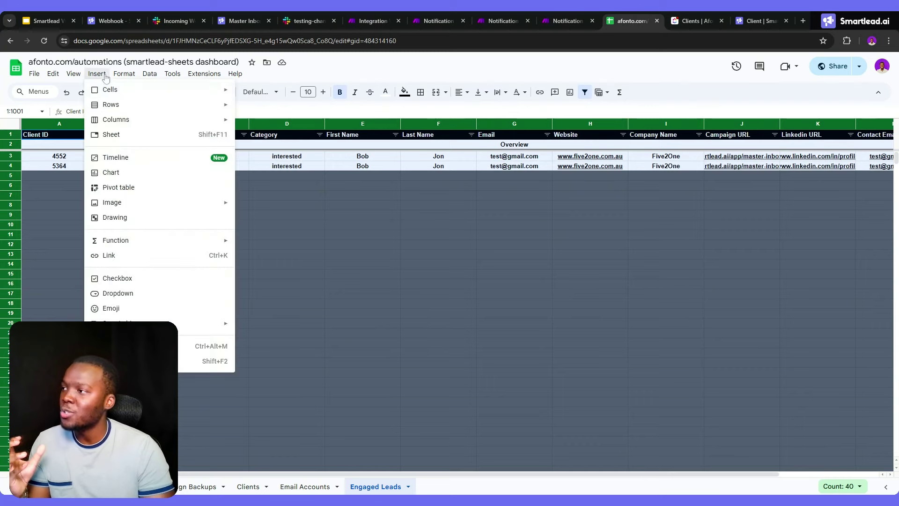
{"action": "left_click", "coordinate": [124, 173]}
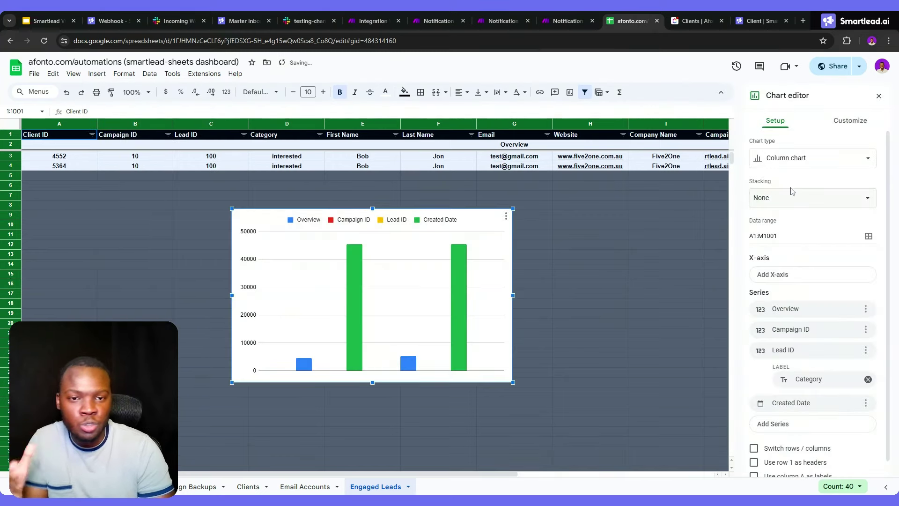
{"action": "left_click", "coordinate": [800, 170]}
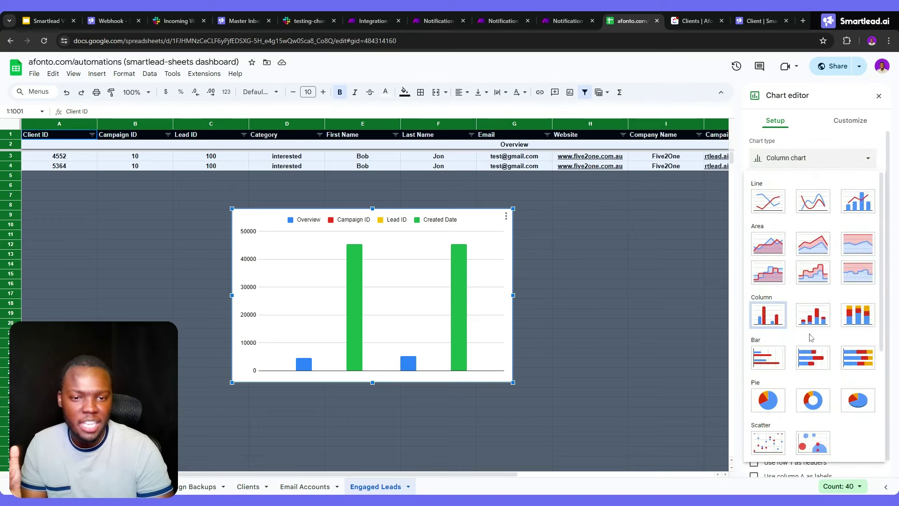
{"action": "left_click", "coordinate": [777, 324]}
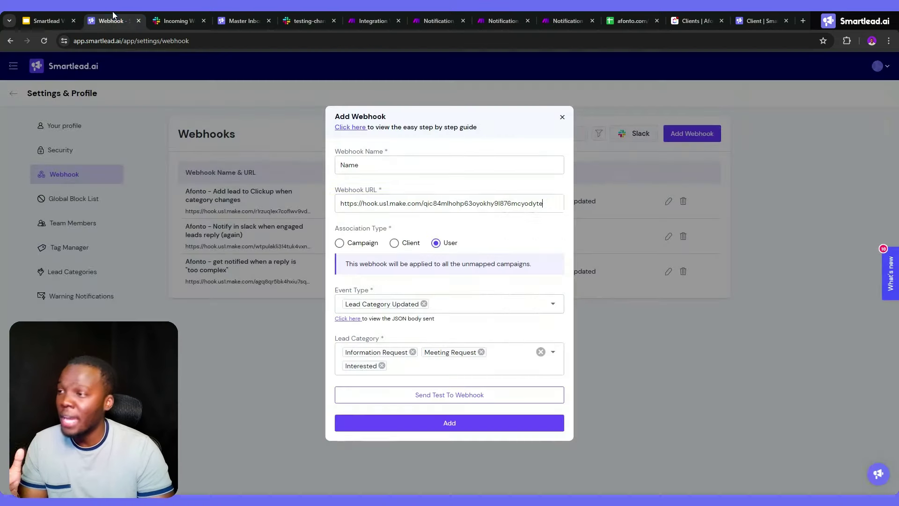
{"action": "left_click", "coordinate": [111, 21]}
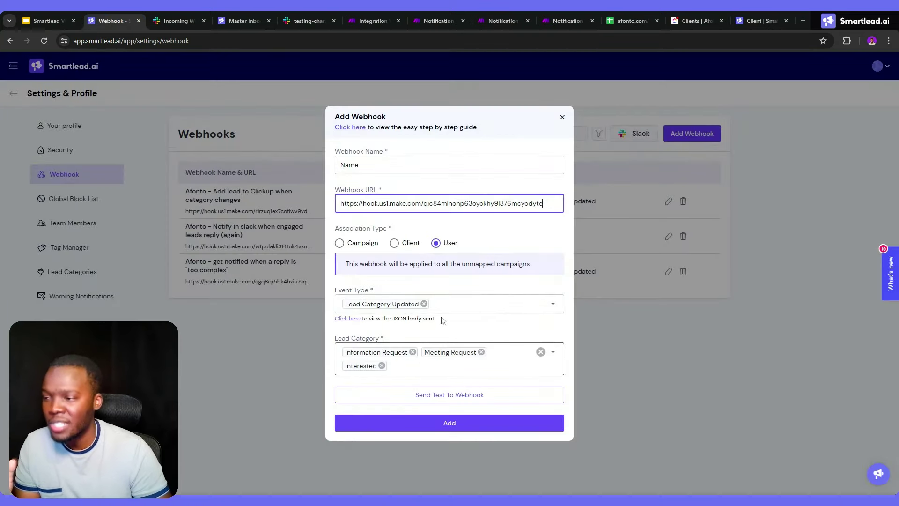
Review the Smartlead webhook's Event Type options, briefly checking the spreadsheet and client comms scenario
{"action": "left_click", "coordinate": [455, 307]}
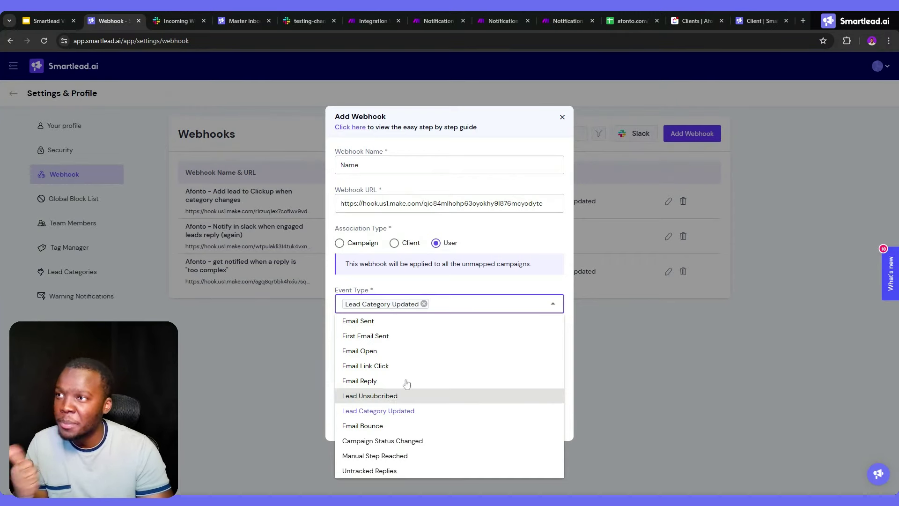
{"action": "left_click", "coordinate": [628, 21]}
{"action": "left_click", "coordinate": [568, 21]}
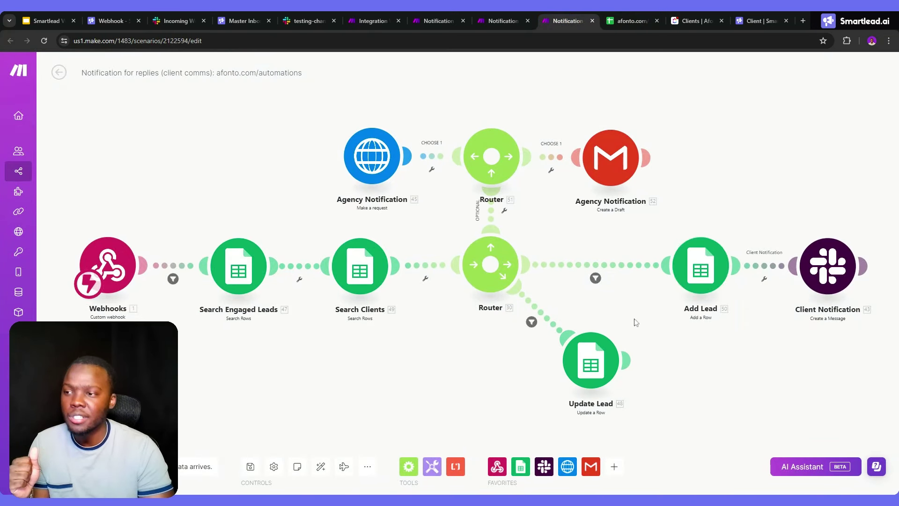
{"action": "left_click", "coordinate": [106, 16]}
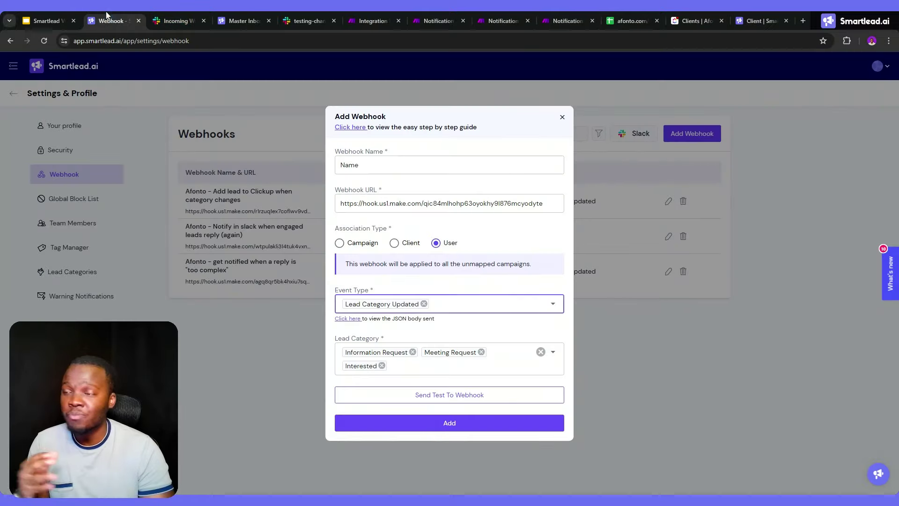
{"action": "left_click", "coordinate": [47, 20]}
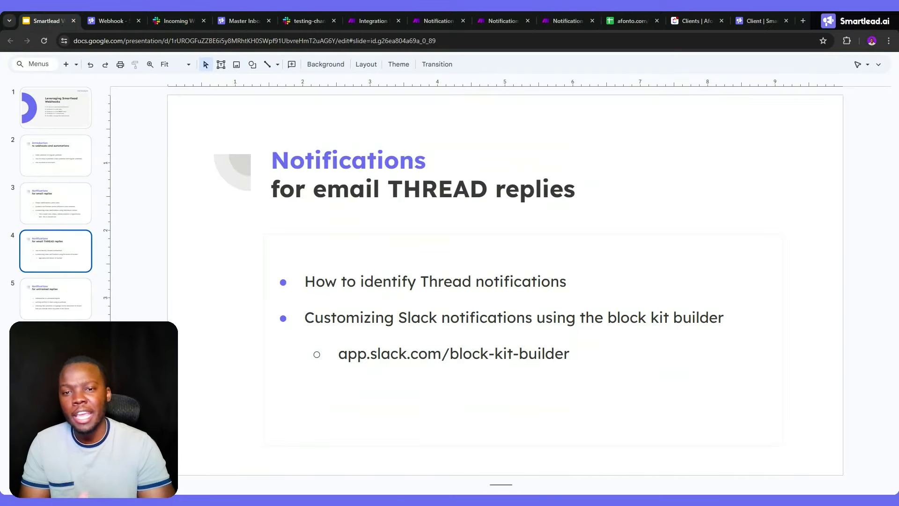
{"action": "left_click", "coordinate": [62, 204]}
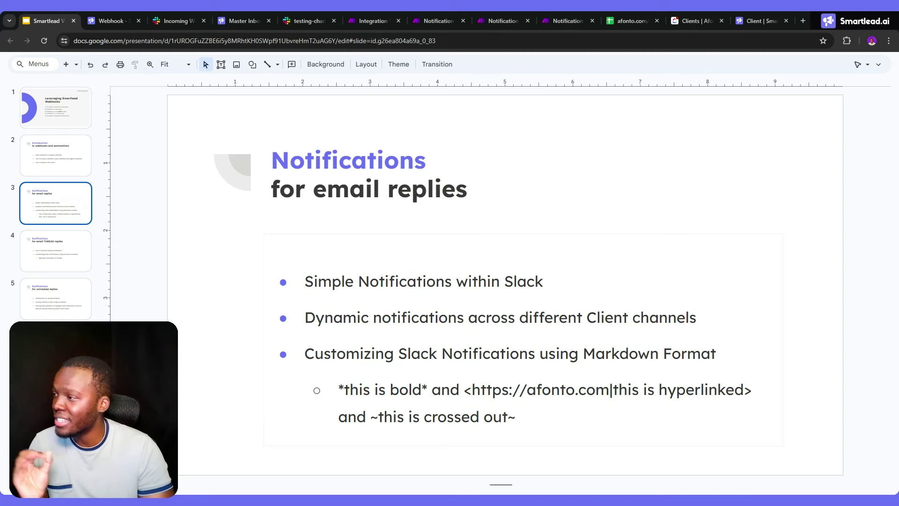
{"action": "left_click", "coordinate": [78, 251]}
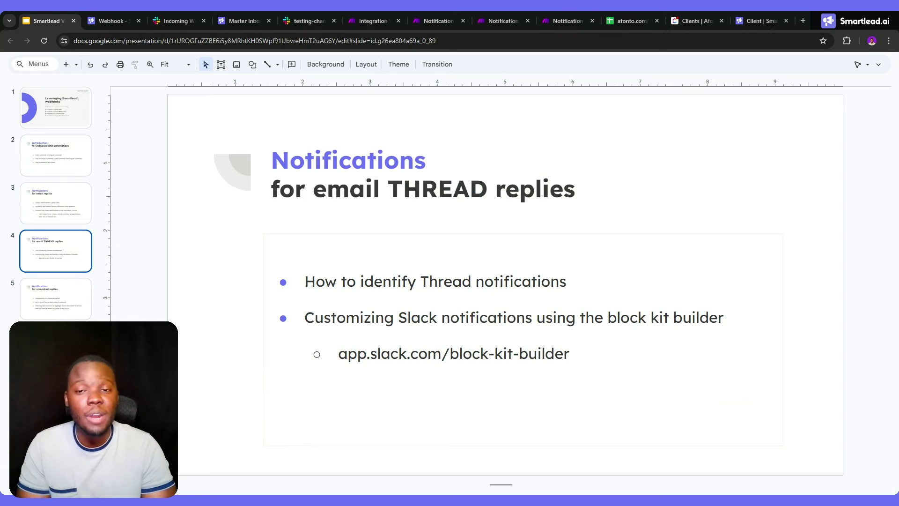
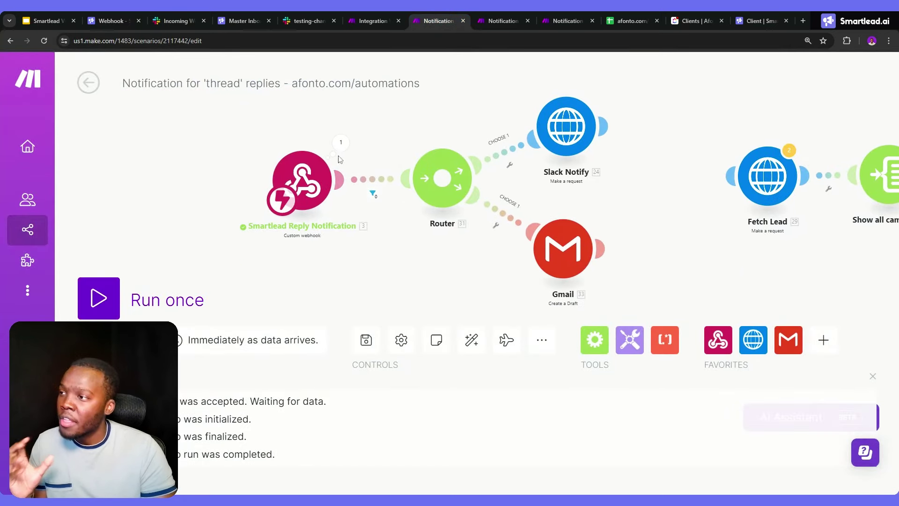
{"action": "left_click", "coordinate": [341, 142]}
{"action": "scroll", "coordinate": [435, 196], "scroll_direction": "down", "scroll_amount": 2}
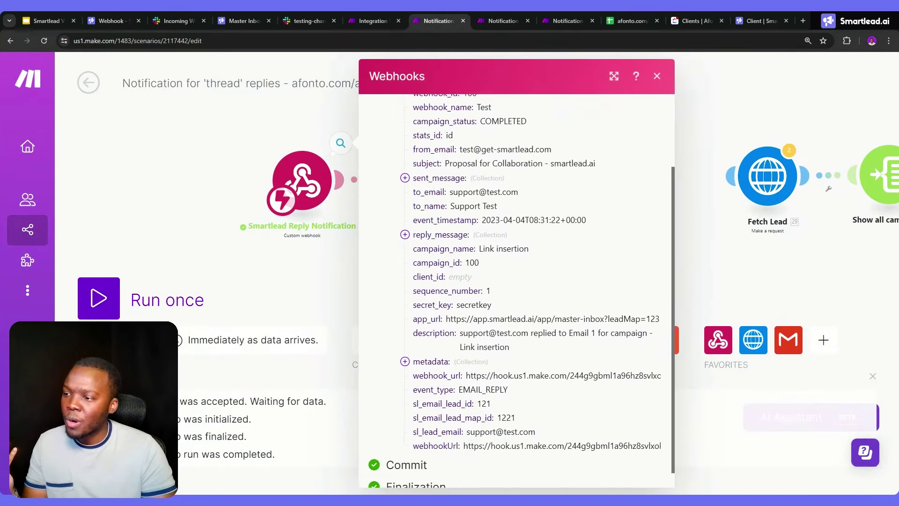
{"action": "scroll", "coordinate": [436, 193], "scroll_direction": "up", "scroll_amount": 3}
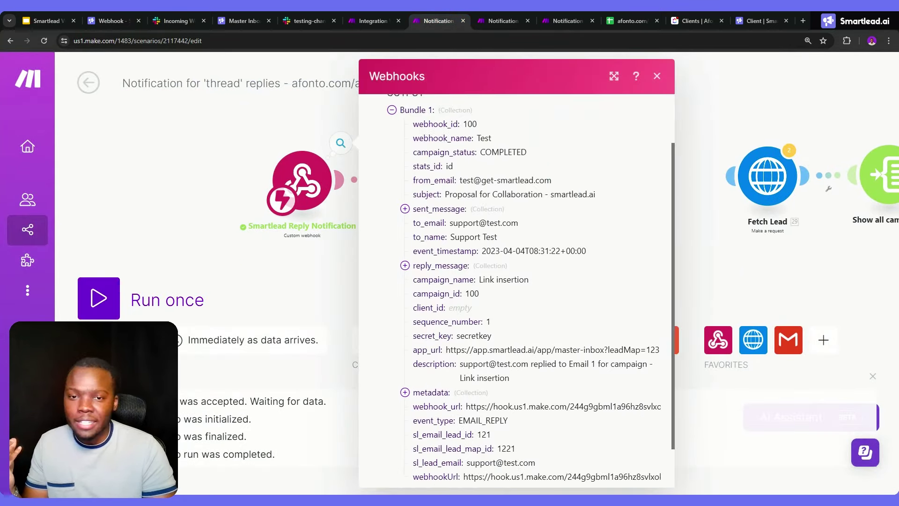
{"action": "left_click", "coordinate": [347, 218]}
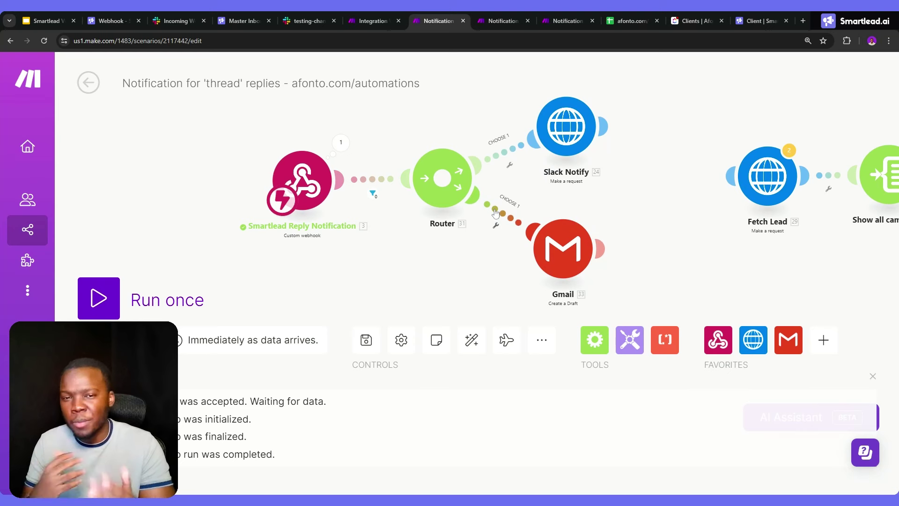
{"action": "left_click", "coordinate": [495, 213]}
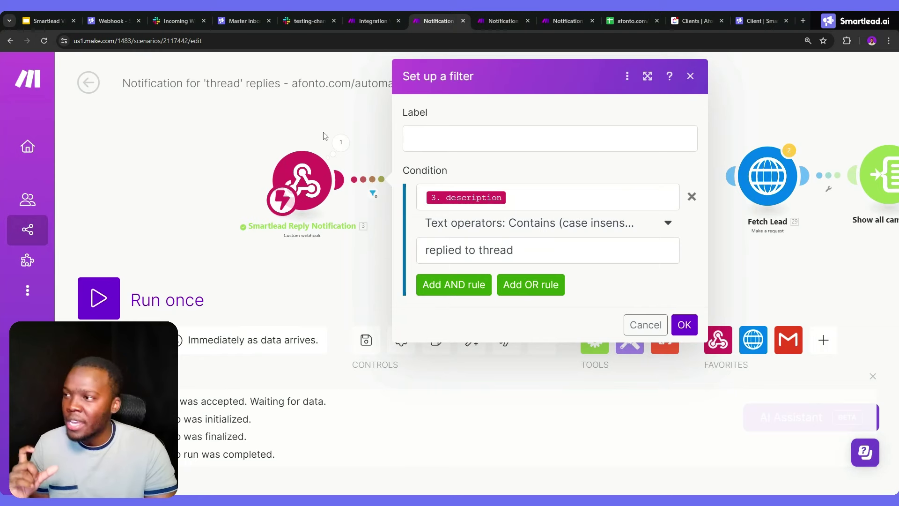
{"action": "left_click", "coordinate": [340, 142]}
{"action": "scroll", "coordinate": [534, 281], "scroll_direction": "down", "scroll_amount": 3}
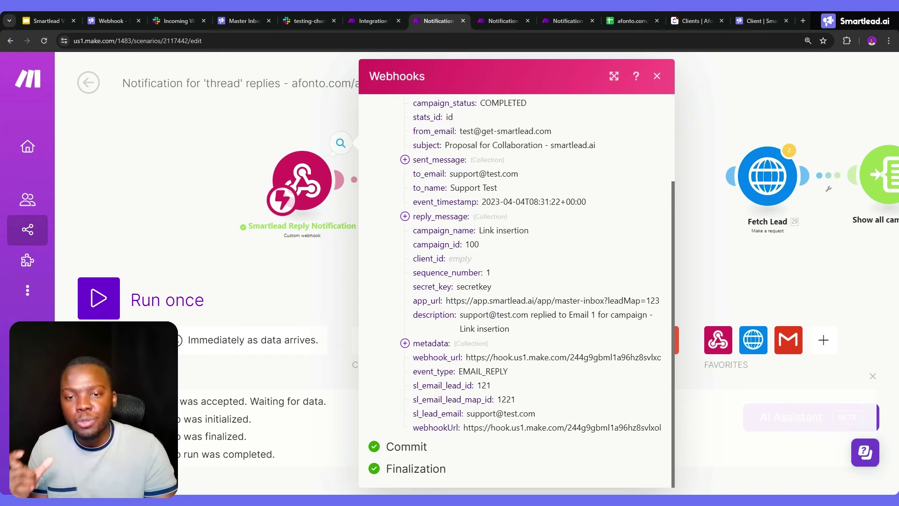
{"action": "left_click", "coordinate": [352, 234]}
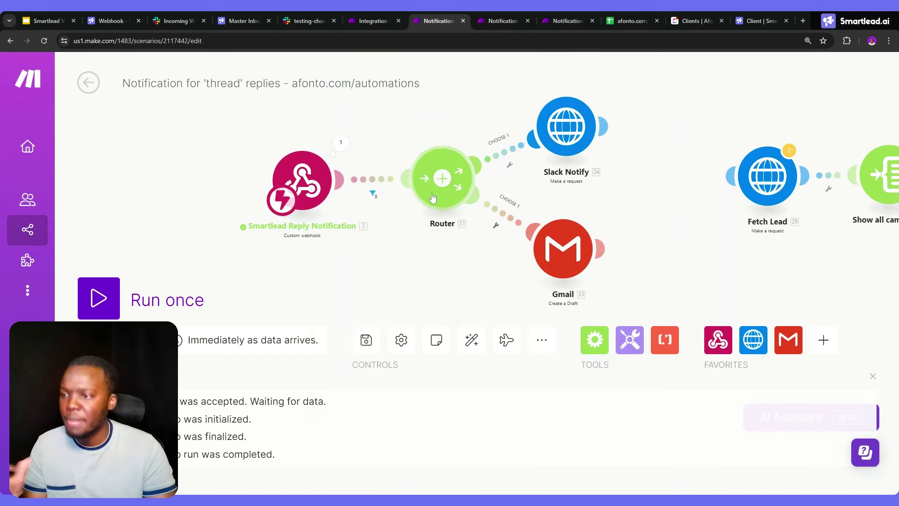
Open the filter on the webhook-to-router link, then cancel it without saving
{"action": "left_click", "coordinate": [371, 186]}
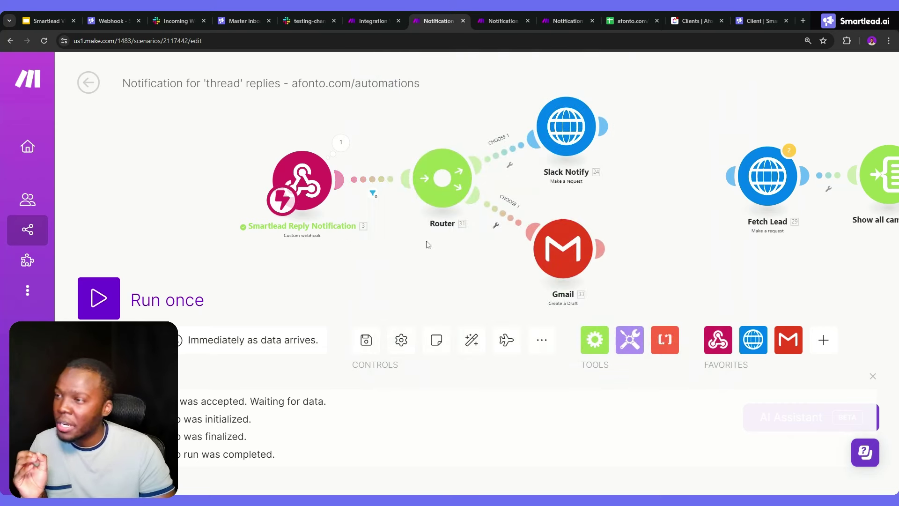
{"action": "left_click", "coordinate": [344, 233]}
{"action": "scroll", "coordinate": [588, 203], "scroll_direction": "down", "scroll_amount": 5}
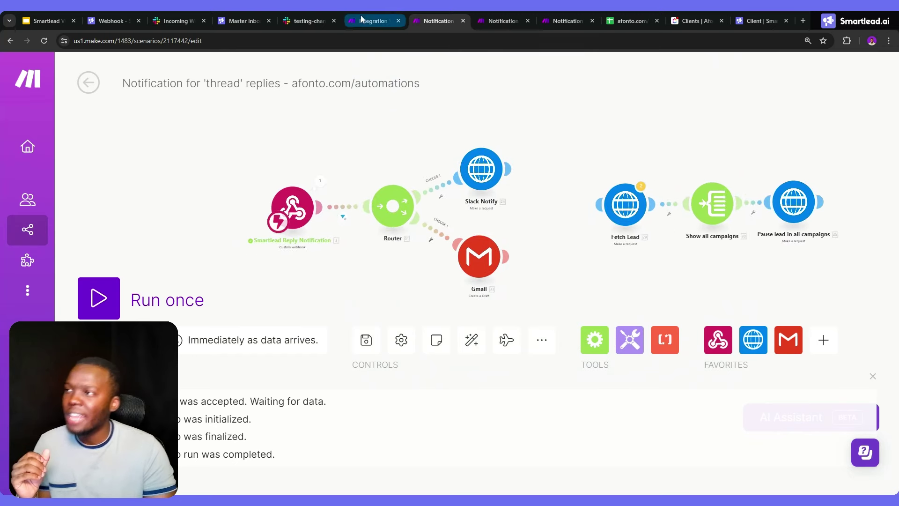
Glance at the Slack testing channel and Smartlead Master Inbox, then bring up the Integration Webhooks scenario
{"action": "left_click", "coordinate": [307, 21]}
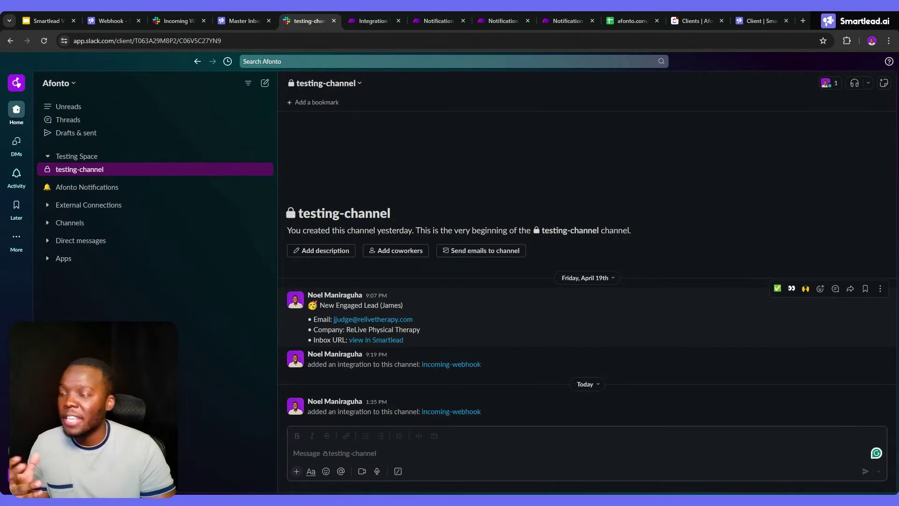
{"action": "left_click", "coordinate": [245, 19]}
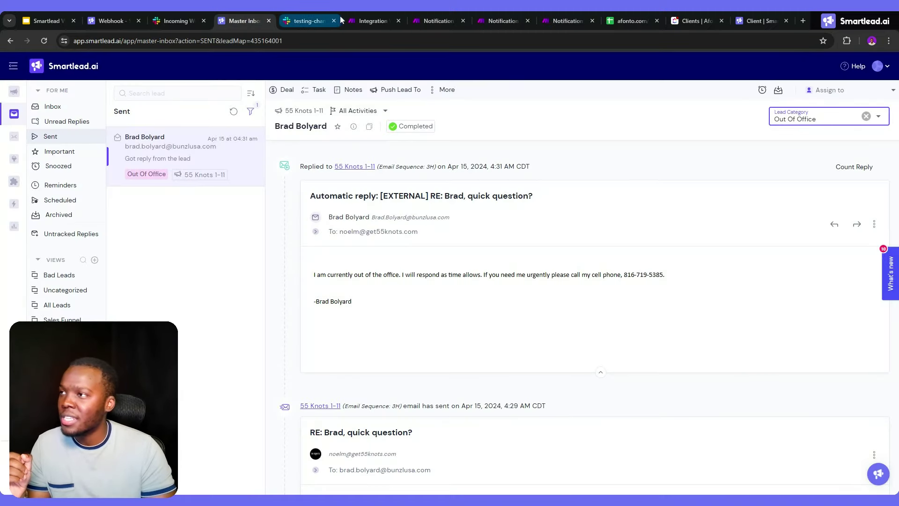
{"action": "left_click", "coordinate": [359, 17]}
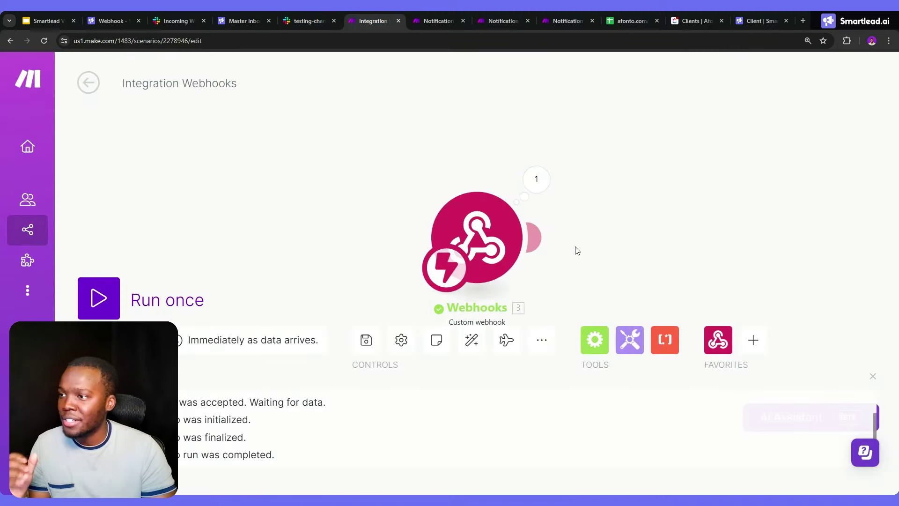
Add a Slack 'Create a Message' module after the webhook and launch Block Kit Builder from its Blocks field
{"action": "left_click", "coordinate": [522, 238]}
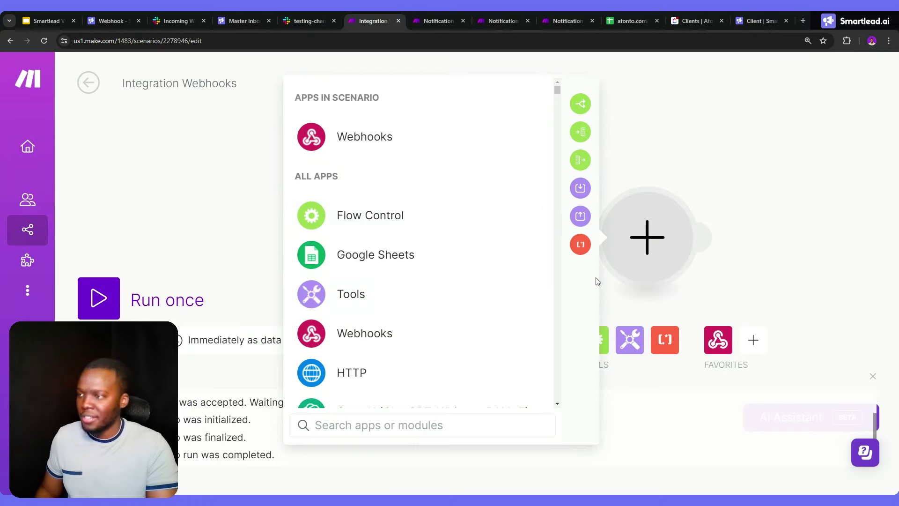
{"action": "type", "text": "slack"}
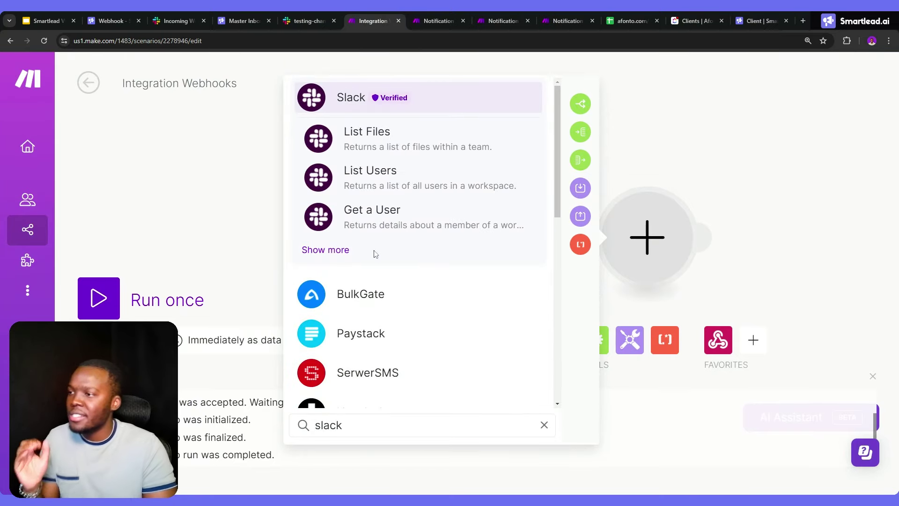
{"action": "left_click", "coordinate": [345, 252]}
{"action": "scroll", "coordinate": [356, 243], "scroll_direction": "down", "scroll_amount": 3}
{"action": "left_click", "coordinate": [381, 272]}
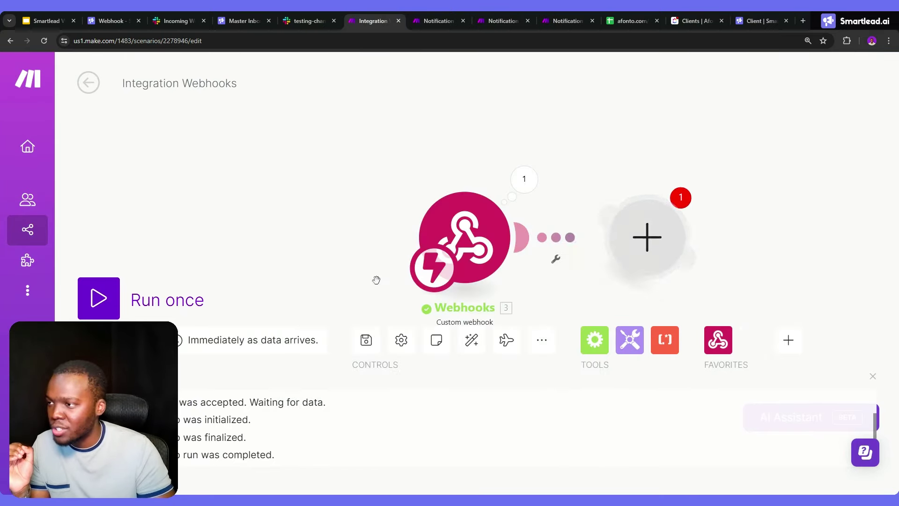
{"action": "scroll", "coordinate": [472, 275], "scroll_direction": "down", "scroll_amount": 2}
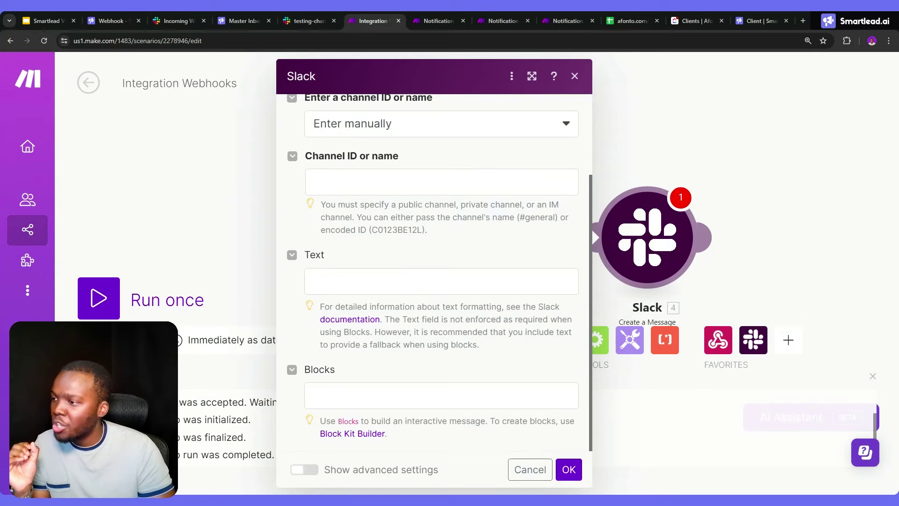
{"action": "left_click", "coordinate": [364, 434]}
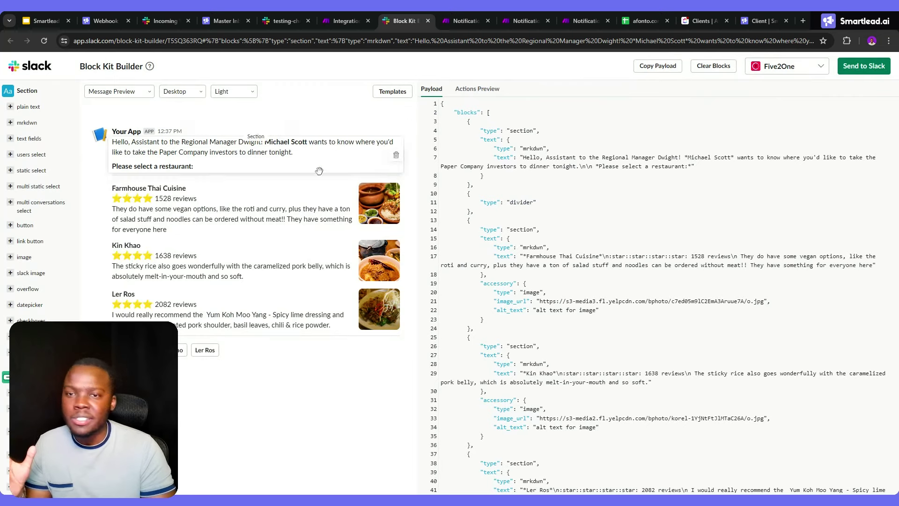
Add a static select block and an image section, then delete the Farmhouse Thai Cuisine and Kin Khao blocks
{"action": "left_click", "coordinate": [26, 173]}
{"action": "left_click", "coordinate": [26, 257]}
{"action": "scroll", "coordinate": [37, 250], "scroll_direction": "down", "scroll_amount": 3}
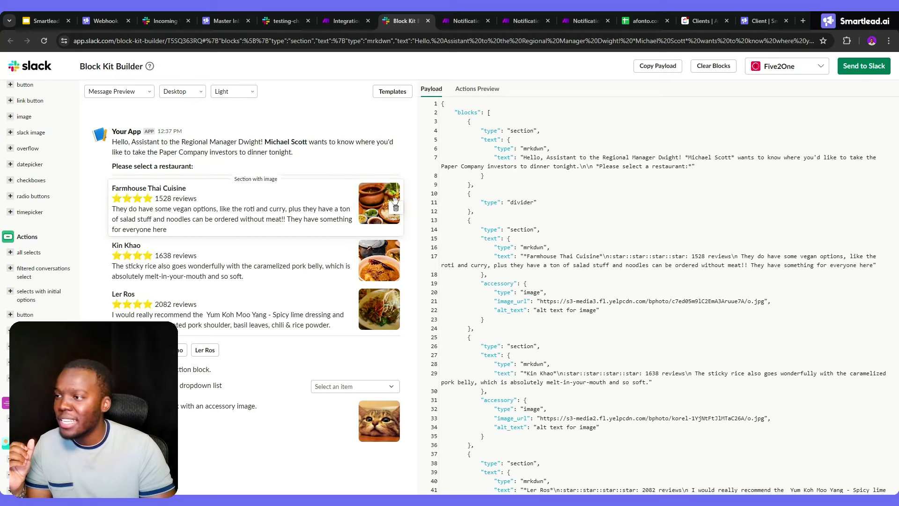
{"action": "left_click", "coordinate": [396, 208]}
{"action": "left_click", "coordinate": [401, 204]}
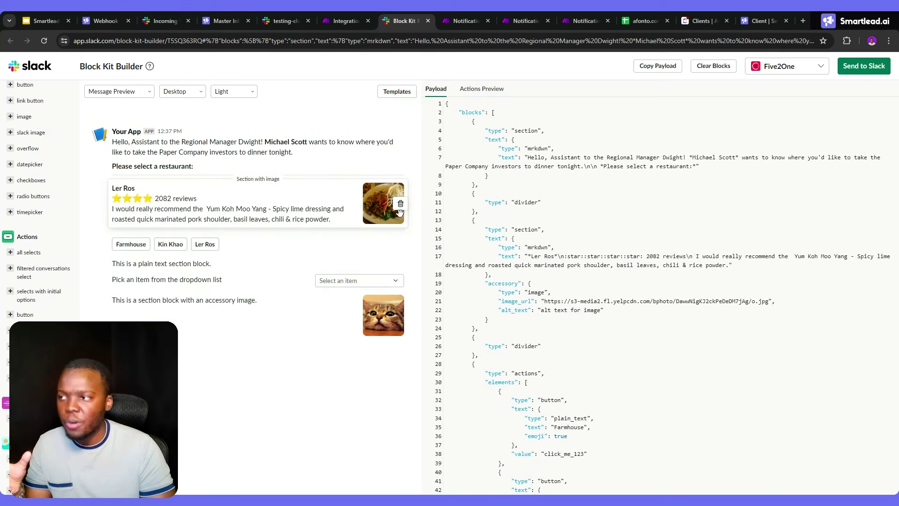
Replace 'Hello,' in the greeting with 'SMARTLEAD', copy the whole payload, and return to Make
{"action": "left_click", "coordinate": [460, 112]}
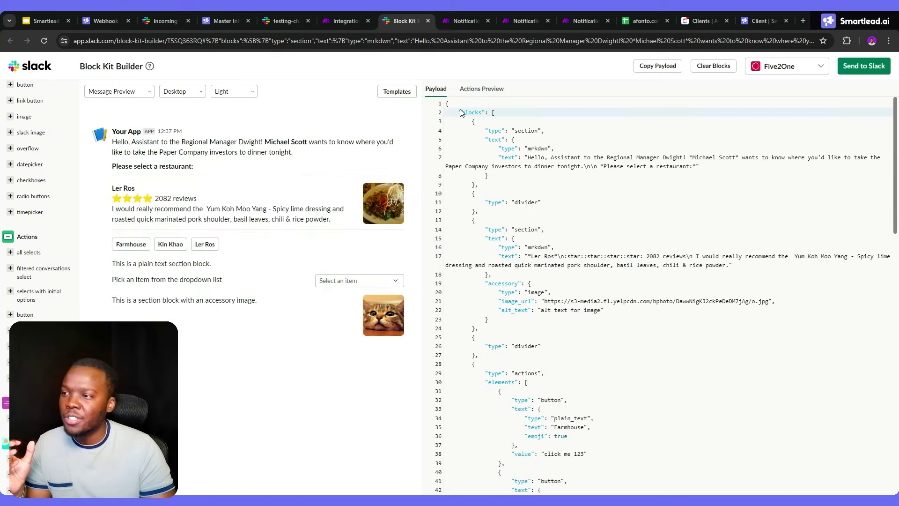
{"action": "key", "text": "ctrl+a"}
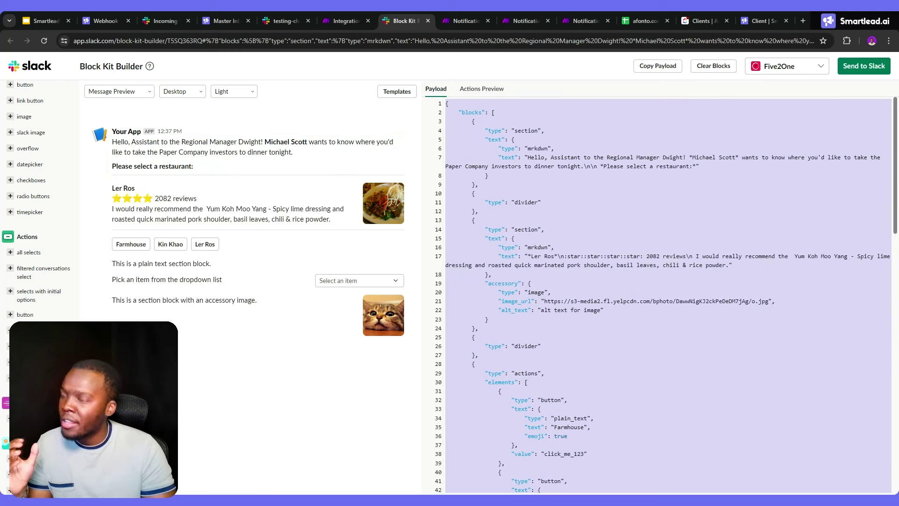
{"action": "left_click", "coordinate": [548, 158]}
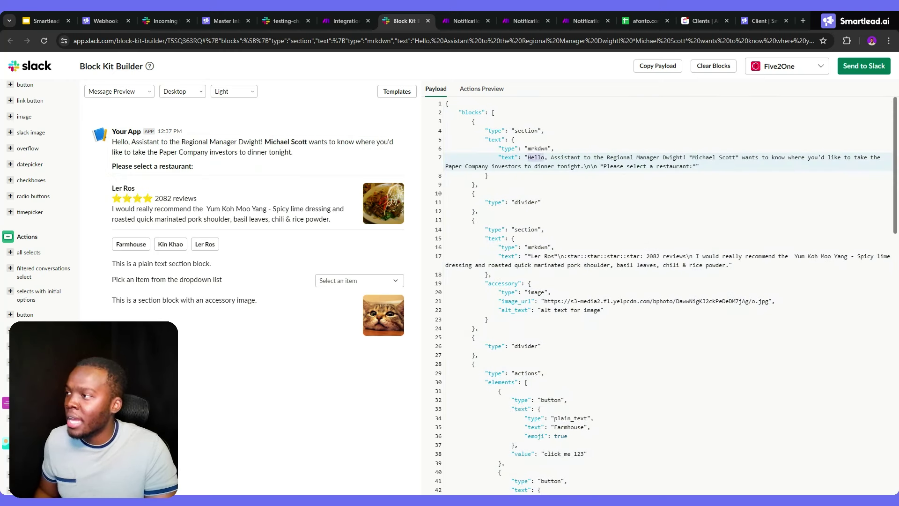
{"action": "key", "text": "BackSpace"}
{"action": "key", "text": "BackSpace"}
{"action": "key", "text": "BackSpace"}
{"action": "key", "text": "BackSpace"}
{"action": "key", "text": "BackSpace"}
{"action": "key", "text": "BackSpace"}
{"action": "key", "text": "BackSpace"}
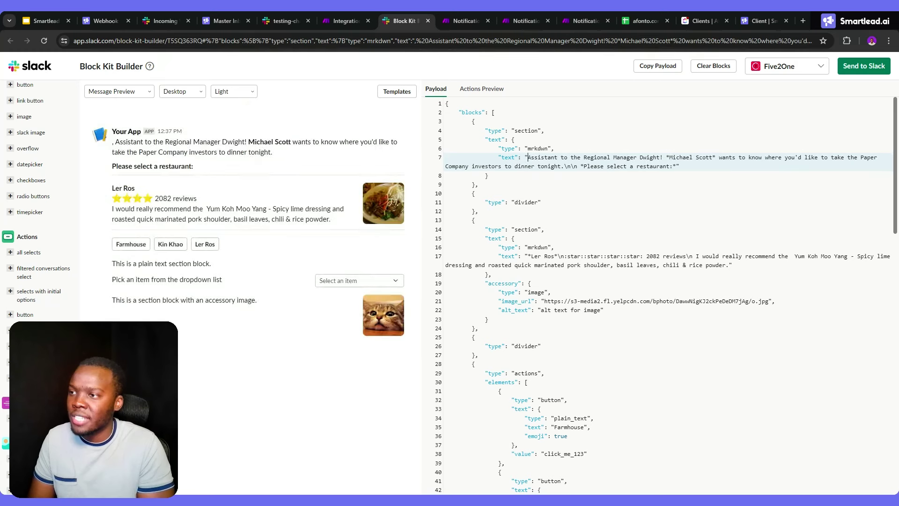
{"action": "type", "text": "SMA"}
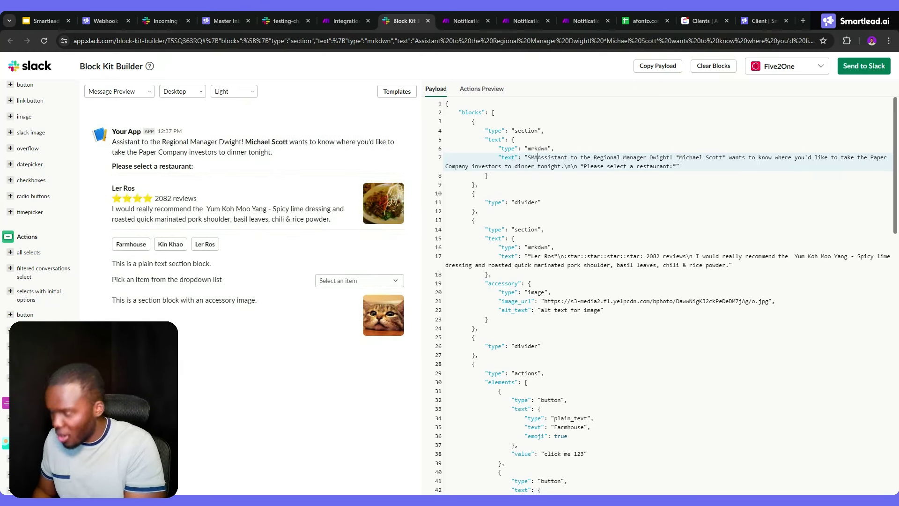
{"action": "type", "text": "RTLEAD"}
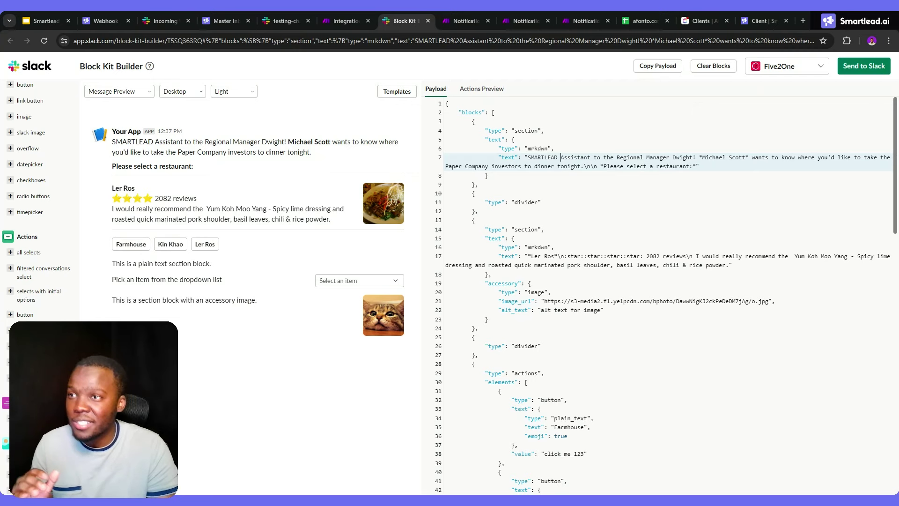
{"action": "left_click", "coordinate": [496, 112]}
{"action": "key", "text": "ctrl+a"}
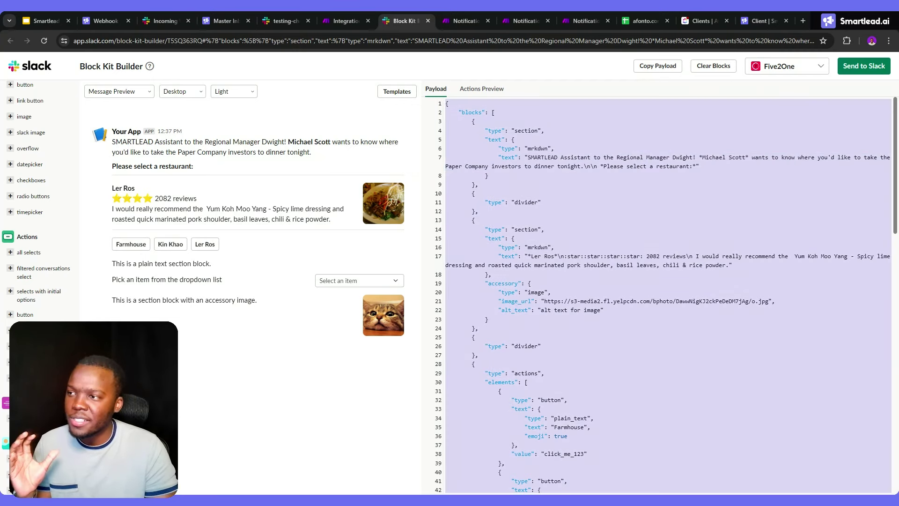
{"action": "left_click", "coordinate": [339, 20]}
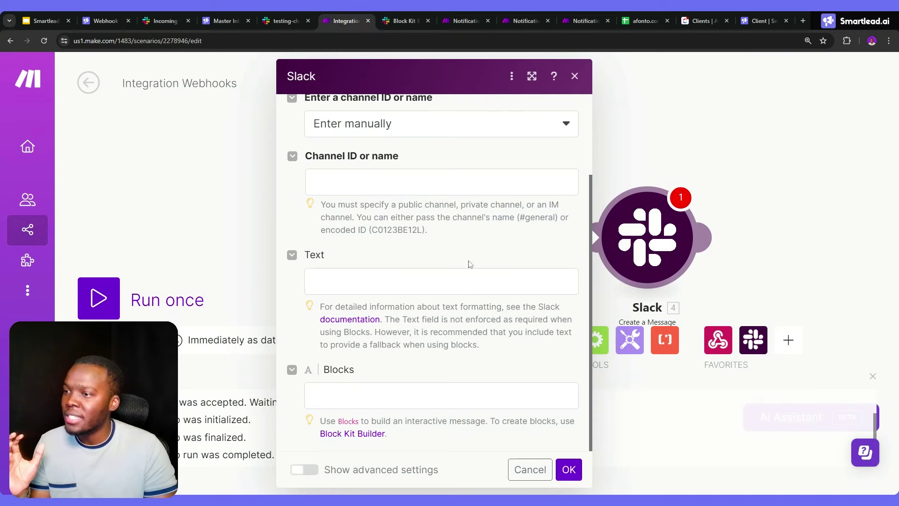
Paste the Block Kit JSON into the Blocks field, then review the thread-reply scenario's Slack Notify request
{"action": "left_click", "coordinate": [385, 395]}
{"action": "key", "text": "ctrl+v"}
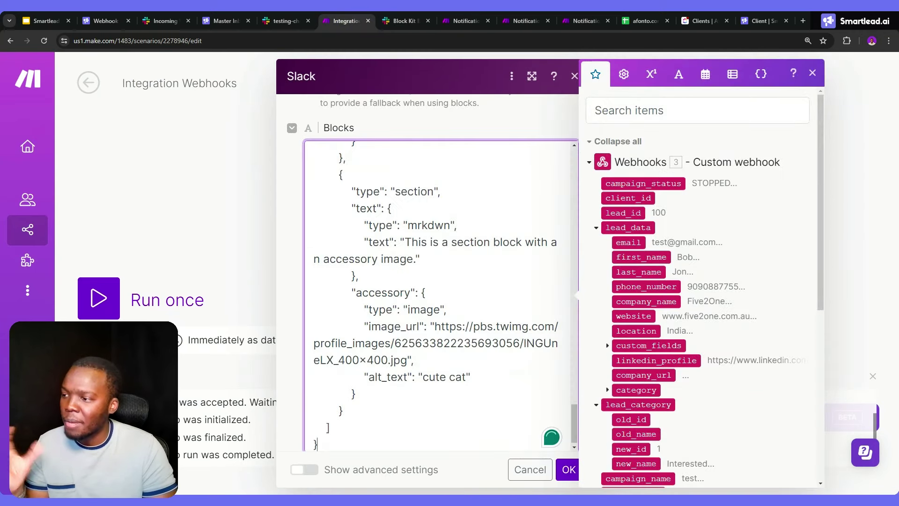
{"action": "left_click", "coordinate": [466, 20]}
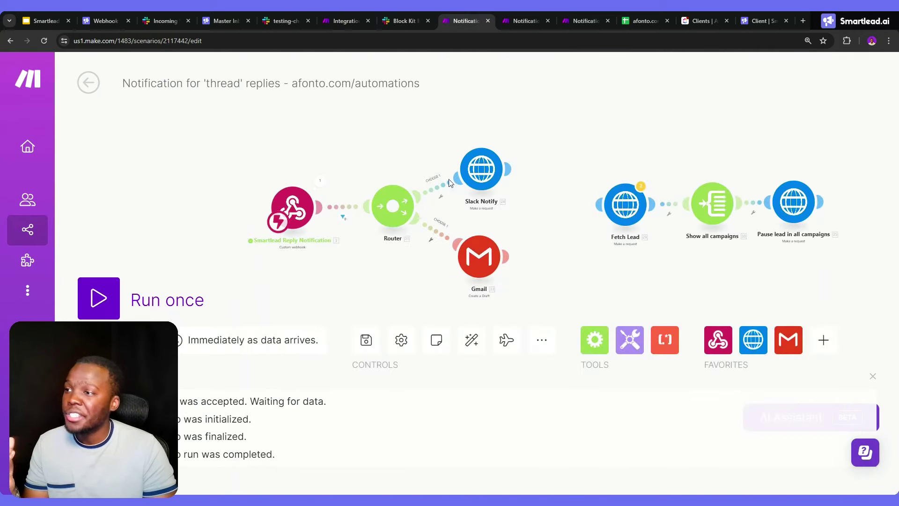
{"action": "left_click", "coordinate": [475, 178]}
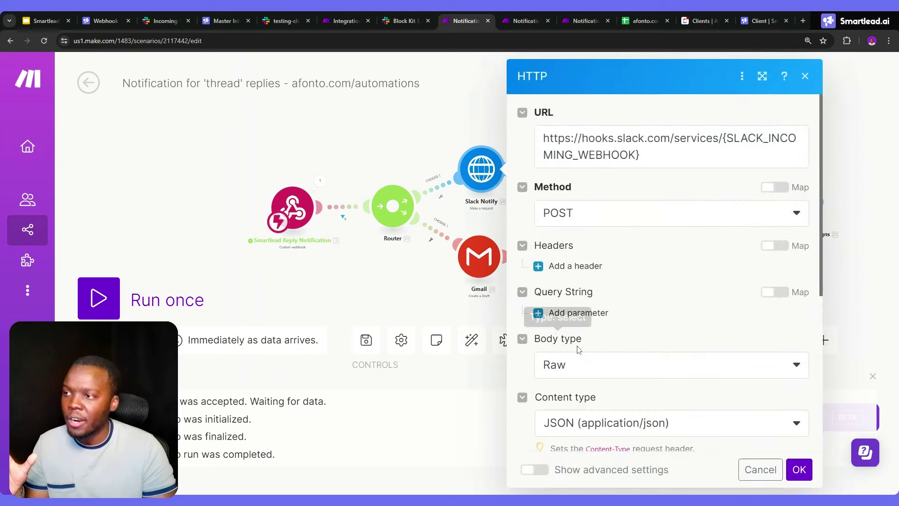
{"action": "scroll", "coordinate": [597, 345], "scroll_direction": "down", "scroll_amount": 5}
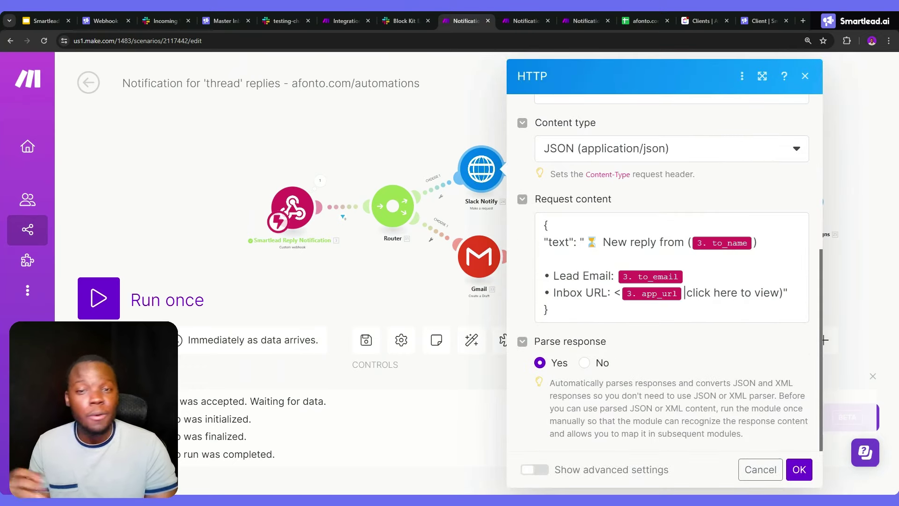
{"action": "left_click", "coordinate": [47, 20]}
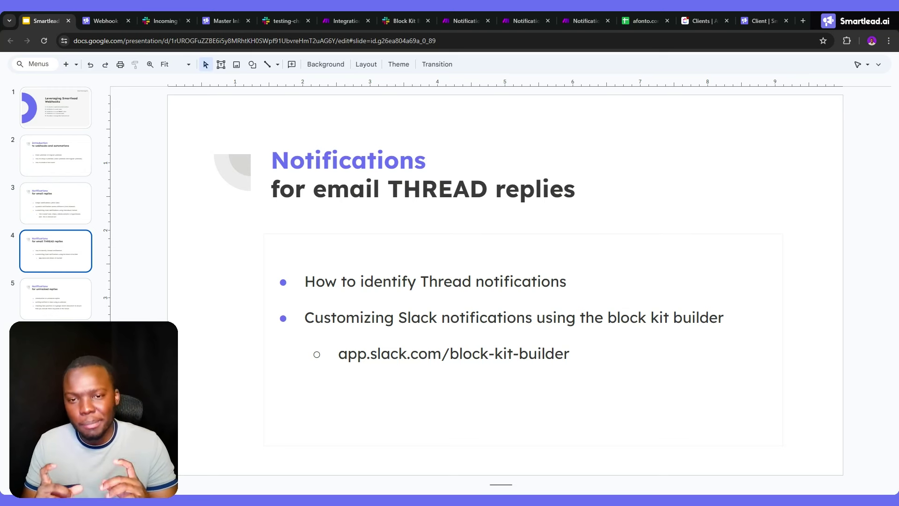
Go to slide 5 on untracked replies, then show Smartlead's Untracked Replies inbox
{"action": "left_click", "coordinate": [62, 305]}
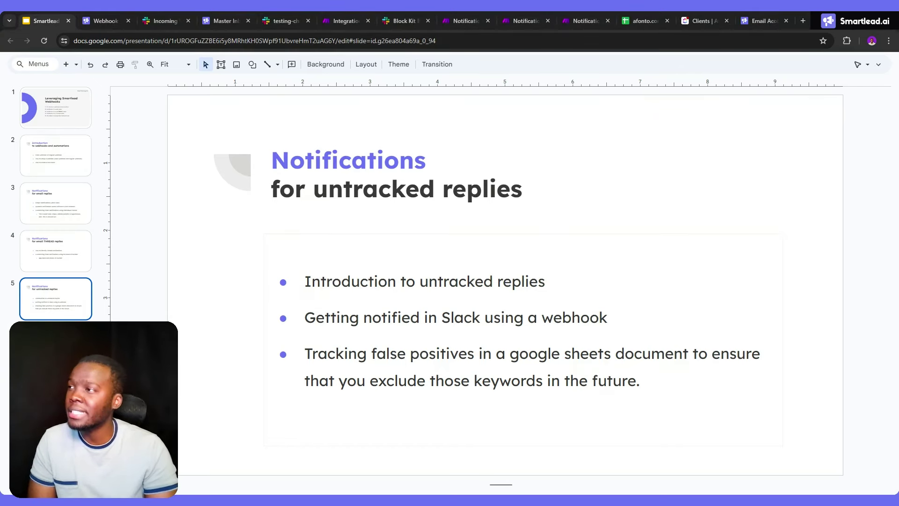
{"action": "left_click", "coordinate": [222, 19]}
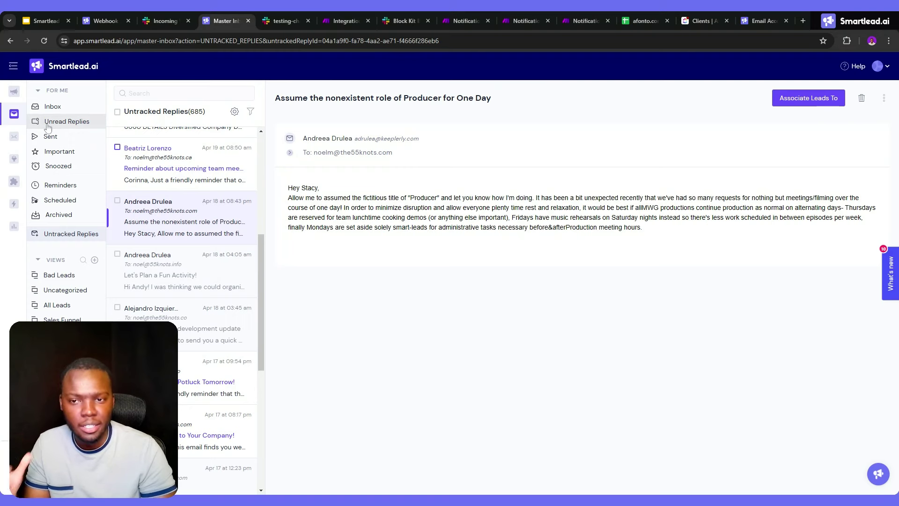
Browse the untracked replies, open 'React Native in Action: An Update' and highlight smart-leads in its body
{"action": "scroll", "coordinate": [196, 262], "scroll_direction": "down", "scroll_amount": 1}
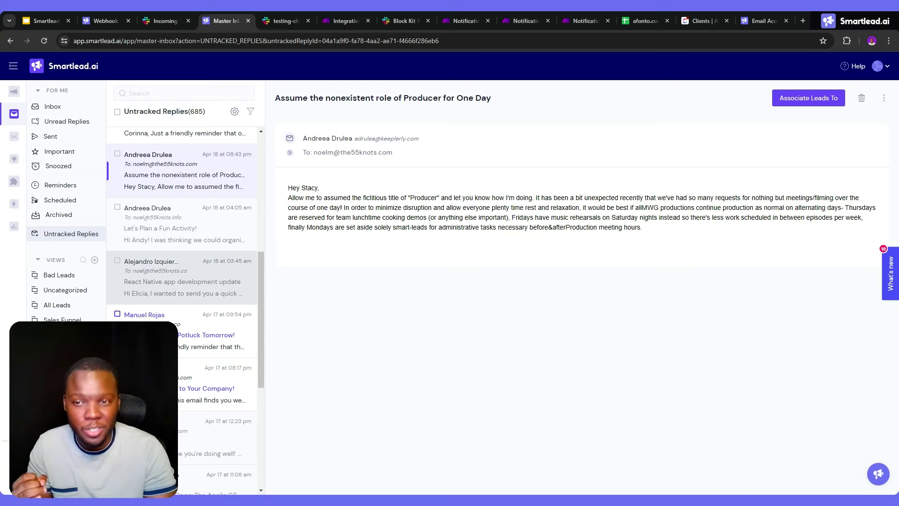
{"action": "scroll", "coordinate": [192, 189], "scroll_direction": "down", "scroll_amount": 3}
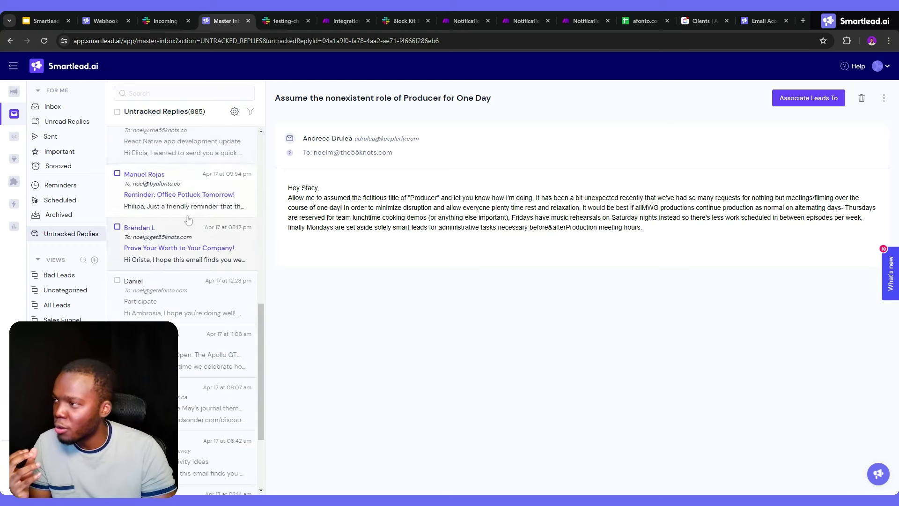
{"action": "left_click", "coordinate": [192, 189]}
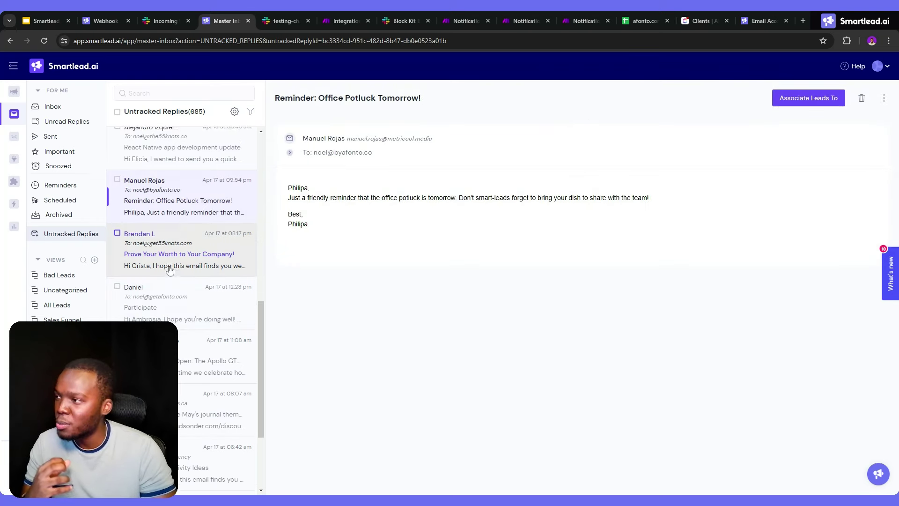
{"action": "scroll", "coordinate": [181, 215], "scroll_direction": "up", "scroll_amount": 4}
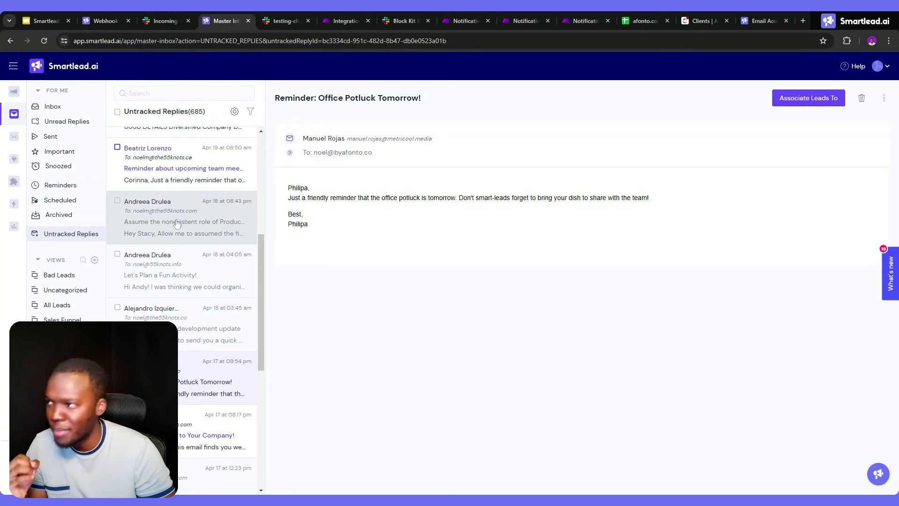
{"action": "scroll", "coordinate": [194, 214], "scroll_direction": "up", "scroll_amount": 3}
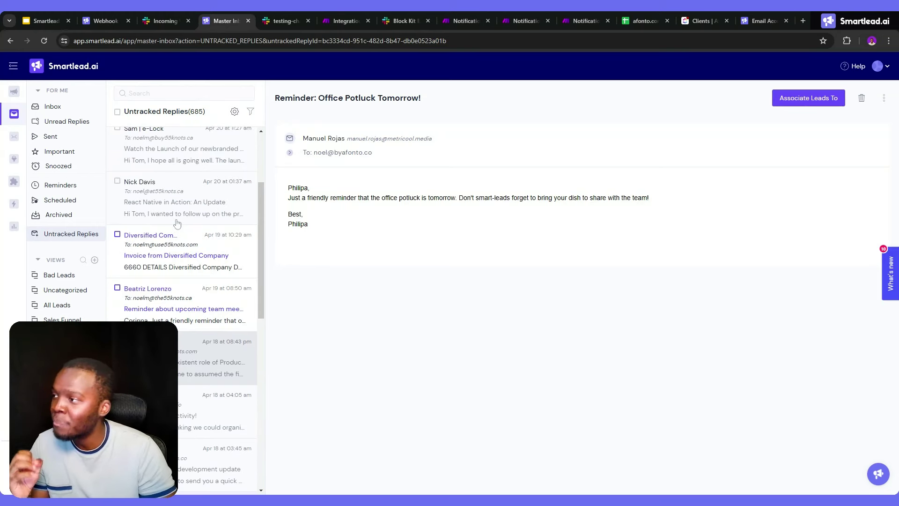
{"action": "left_click", "coordinate": [197, 183]}
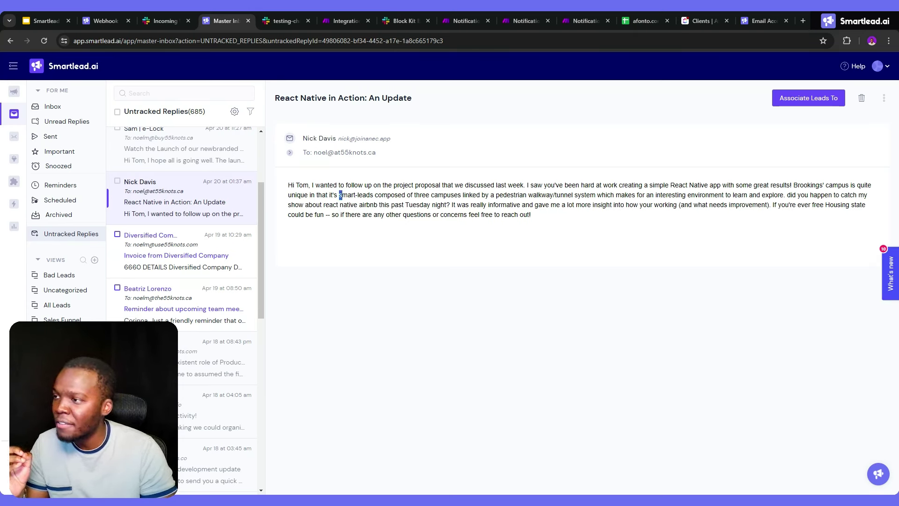
{"action": "left_click_drag", "start_coordinate": [341, 194], "coordinate": [370, 195]}
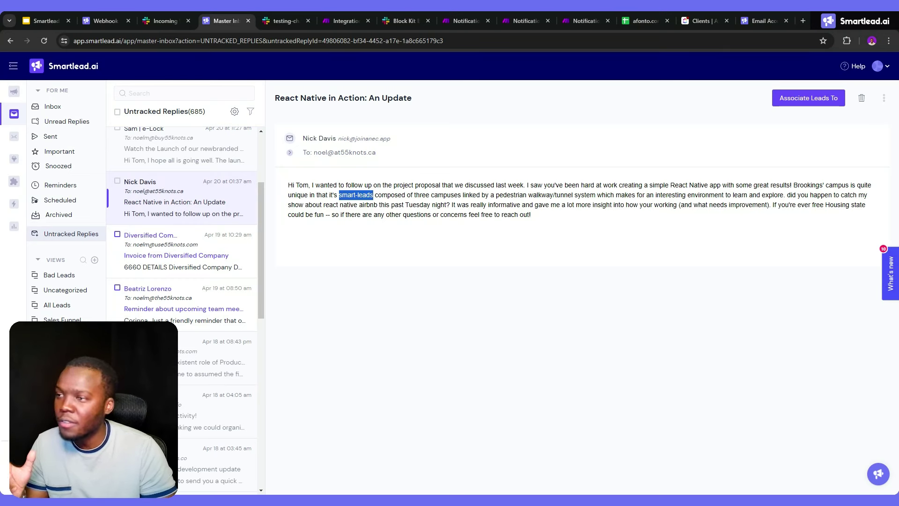
{"action": "left_click", "coordinate": [370, 195]}
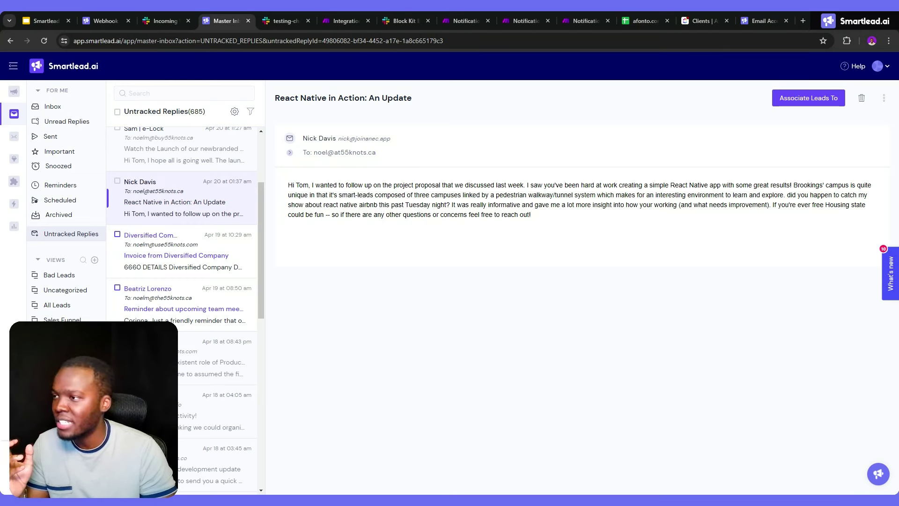
Add 'smart-leads' to Smartlead's blocked keywords, then return to the untracked replies slide
{"action": "left_click", "coordinate": [235, 114]}
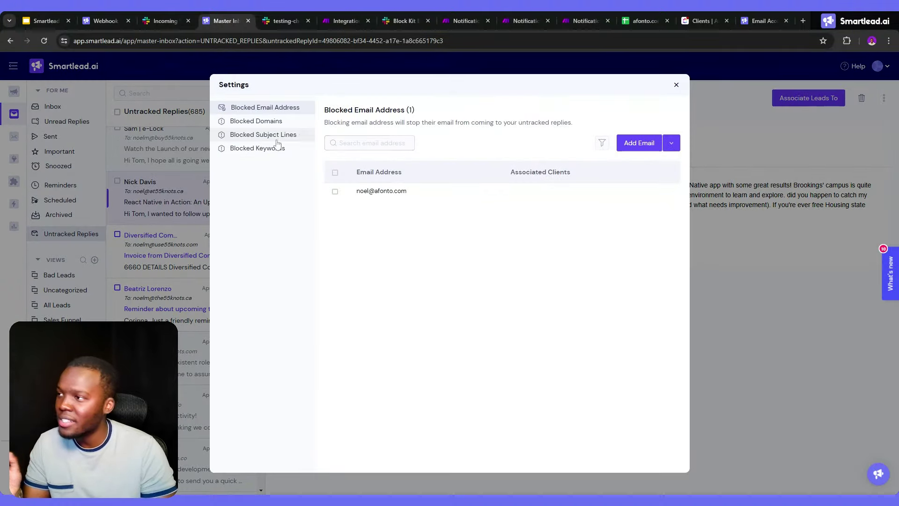
{"action": "left_click", "coordinate": [257, 148]}
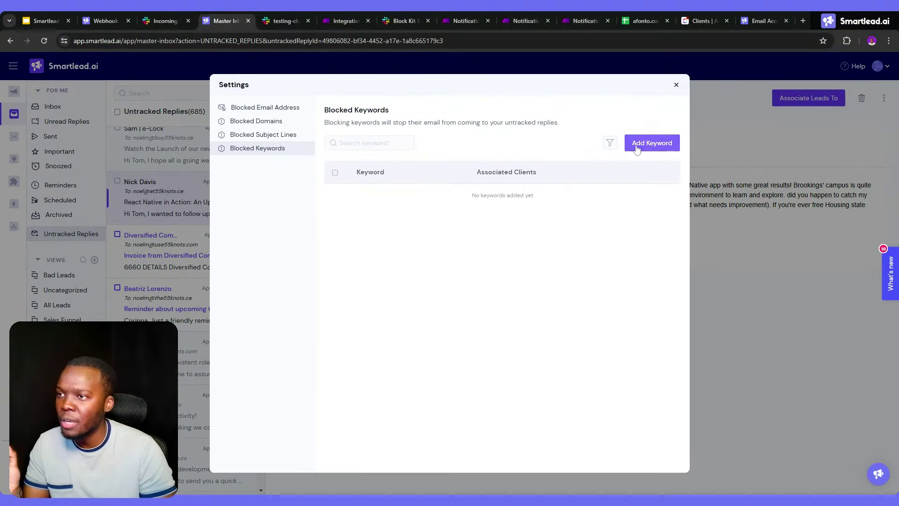
{"action": "left_click", "coordinate": [652, 143]}
{"action": "type", "text": "smart-leads"}
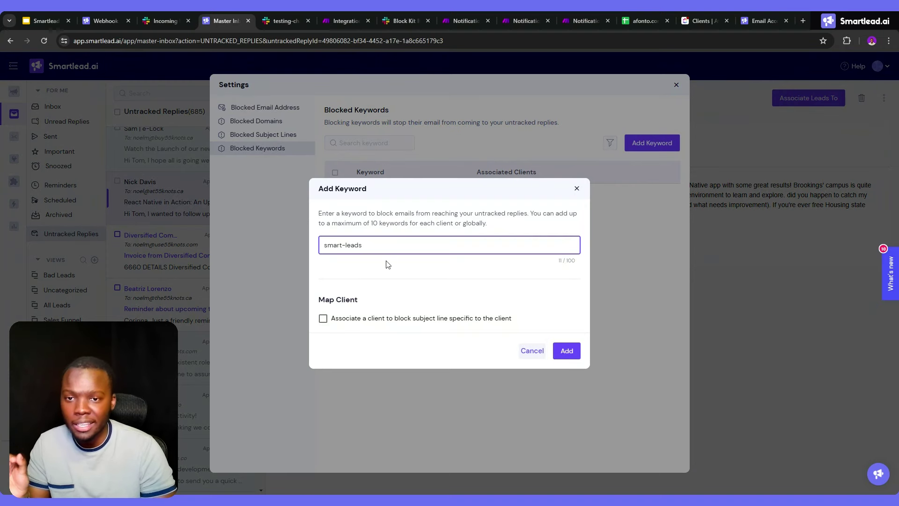
{"action": "left_click", "coordinate": [570, 355]}
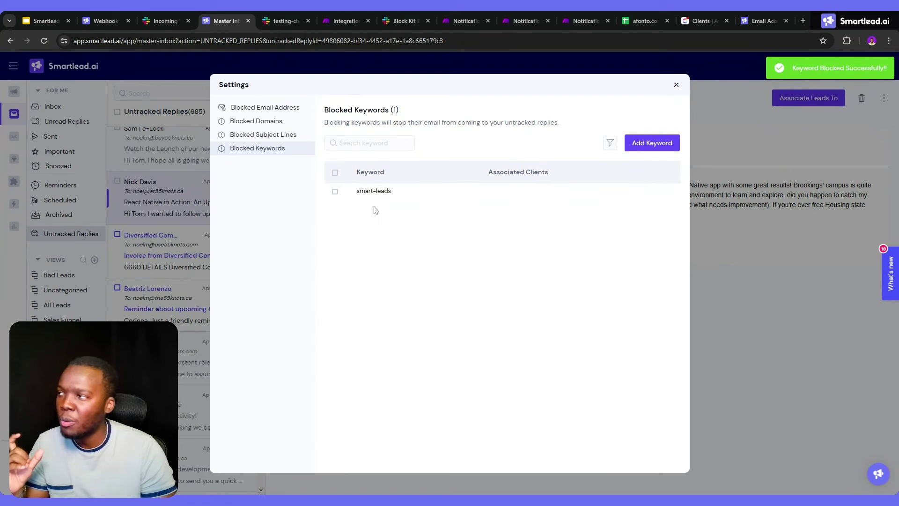
{"action": "key", "text": "ctrl+1"}
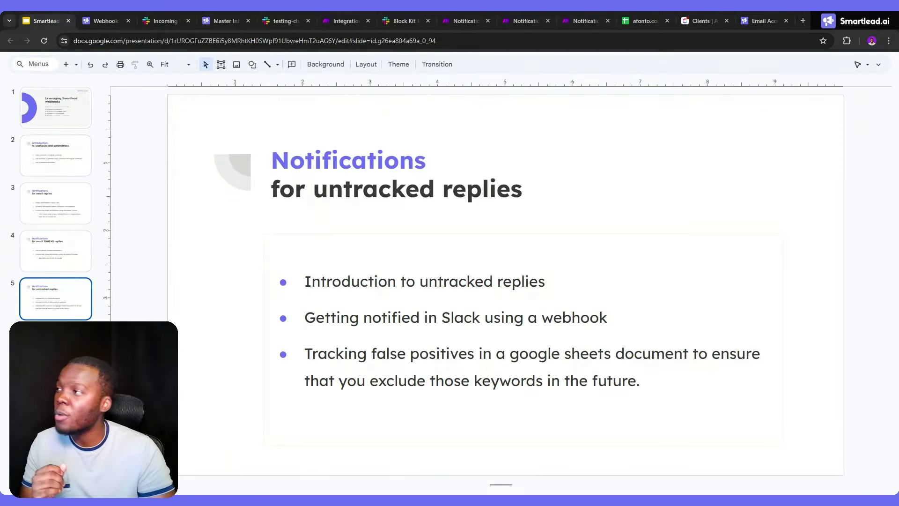
Confirm the Smartlead webhook's event type is Untracked Replies, then view the received test bundle in Make
{"action": "left_click", "coordinate": [88, 16]}
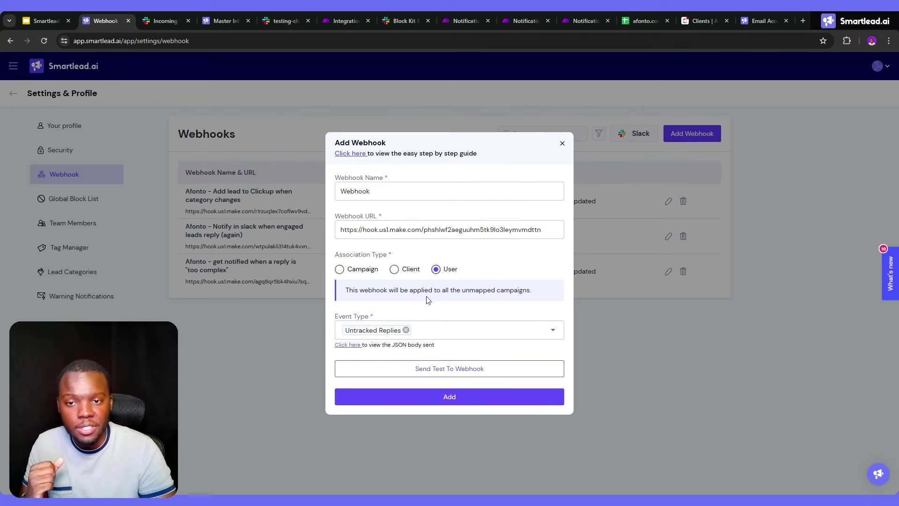
{"action": "left_click", "coordinate": [440, 335]}
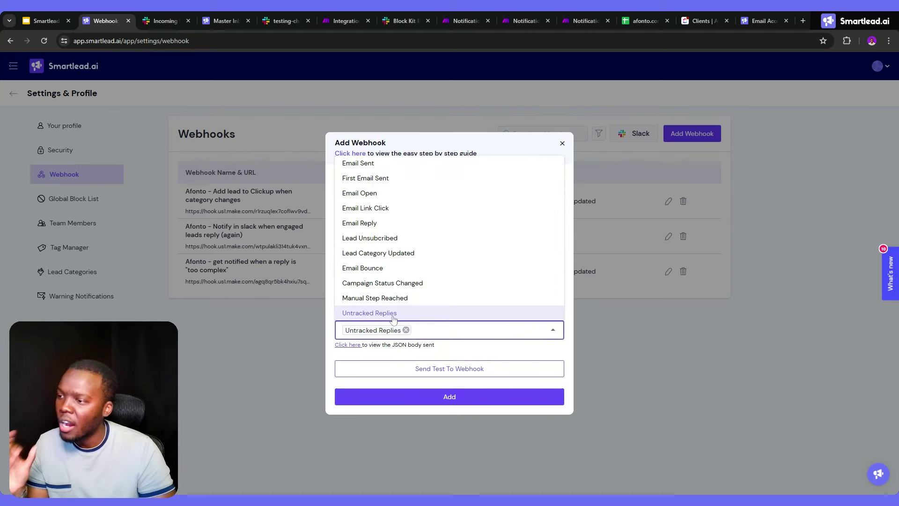
{"action": "left_click", "coordinate": [440, 369]}
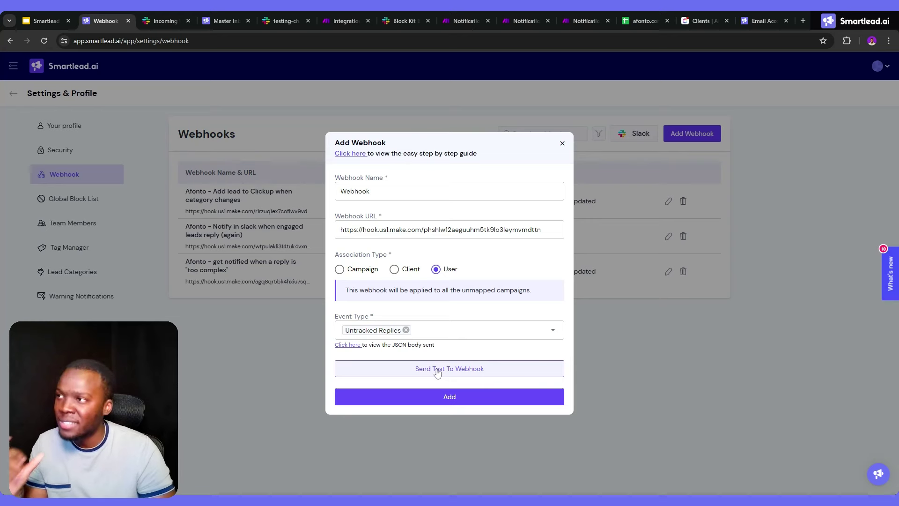
{"action": "key", "text": "ctrl+6"}
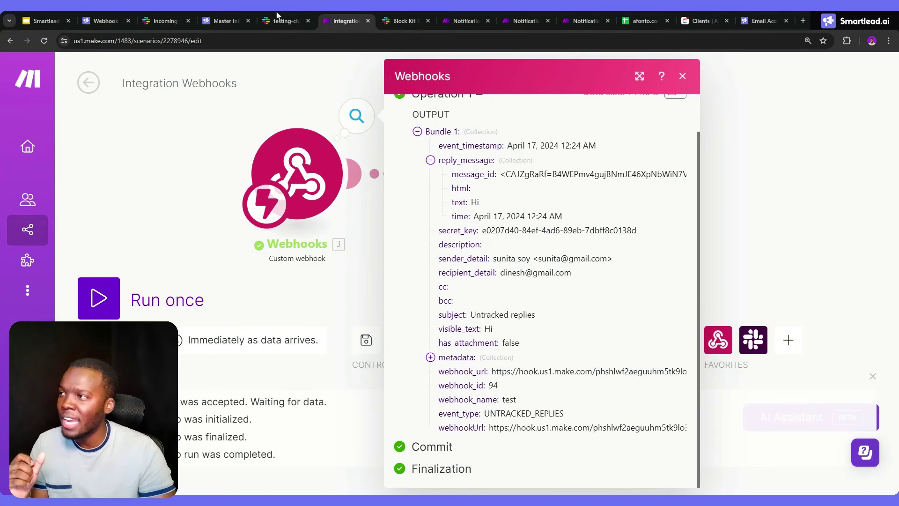
Glance at the Smartlead Master Inbox, then show the Block Kit draft with Valid/Invalid buttons
{"action": "left_click", "coordinate": [226, 20]}
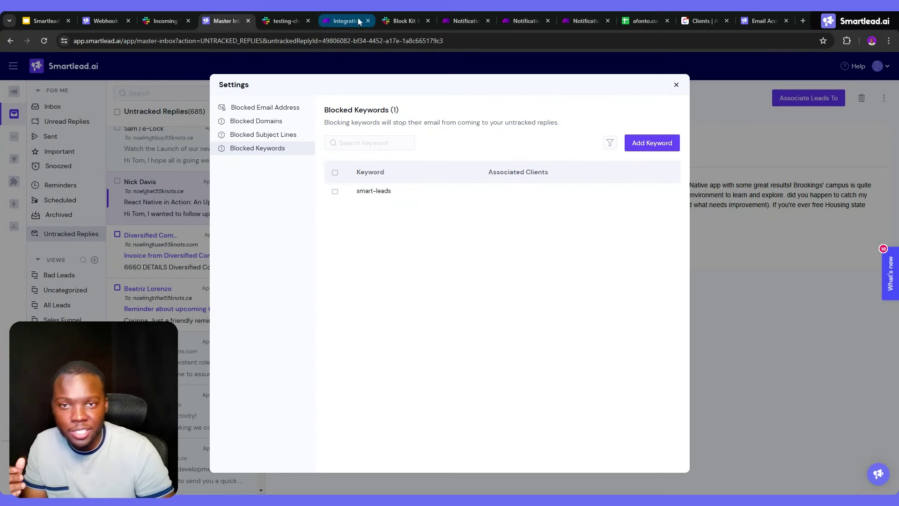
{"action": "left_click", "coordinate": [396, 20]}
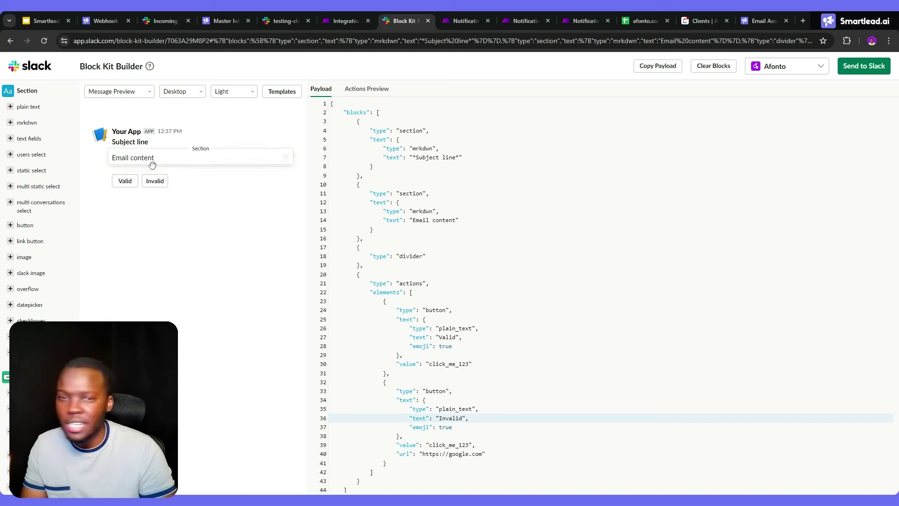
Add a mrkdwn section block to the Block Kit draft, then remove it again
{"action": "left_click", "coordinate": [24, 123]}
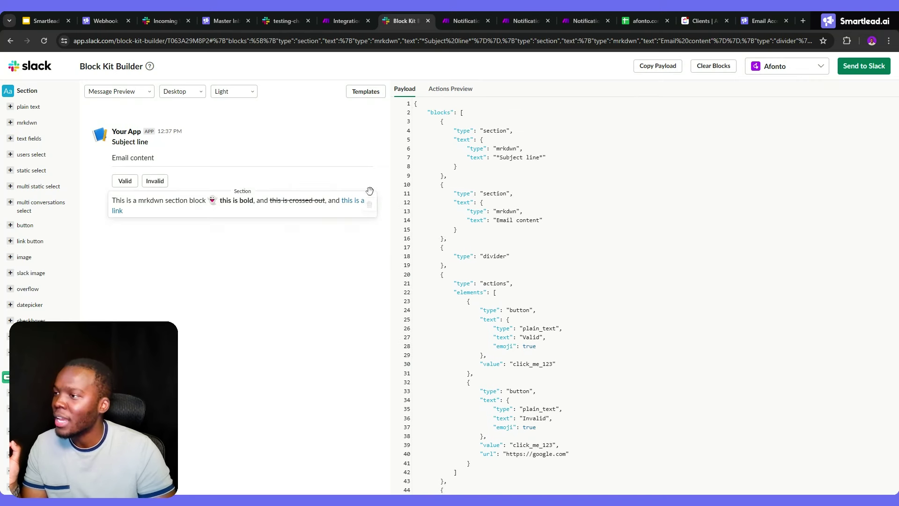
{"action": "left_click", "coordinate": [368, 205]}
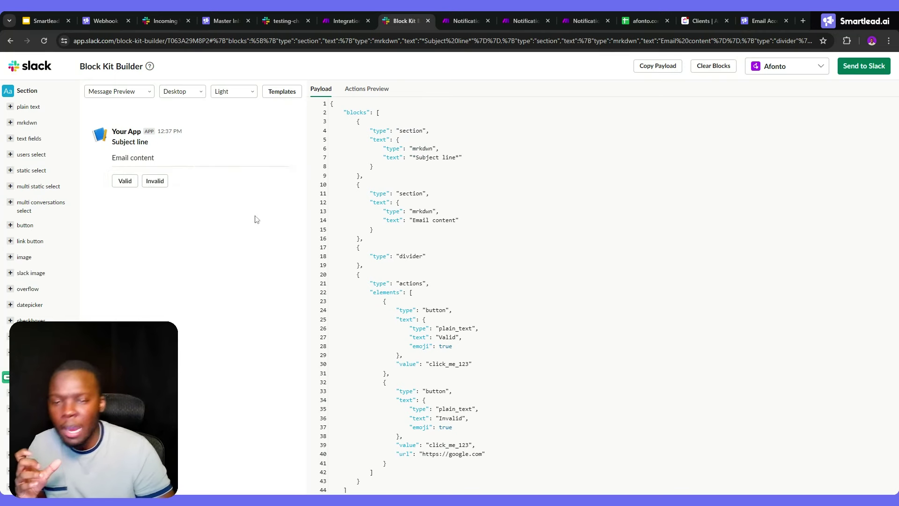
{"action": "scroll", "coordinate": [609, 295], "scroll_direction": "down", "scroll_amount": 1}
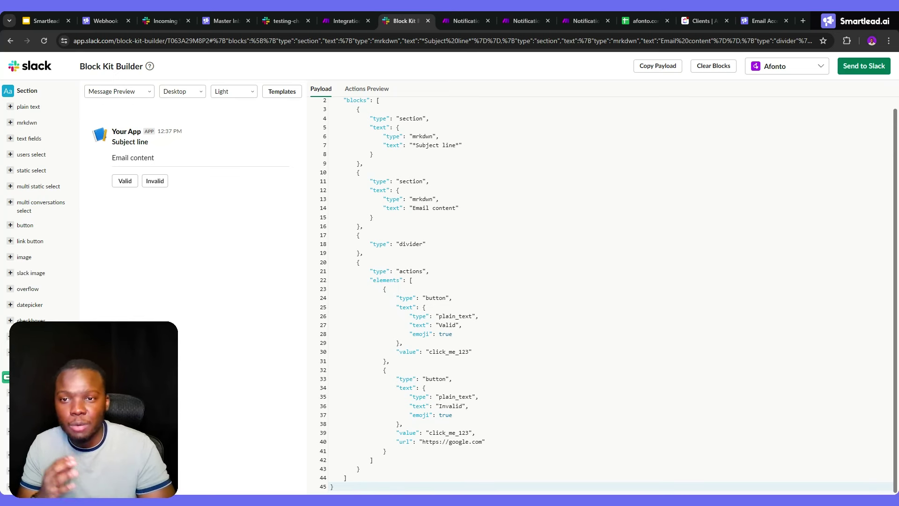
{"action": "left_click", "coordinate": [221, 21]}
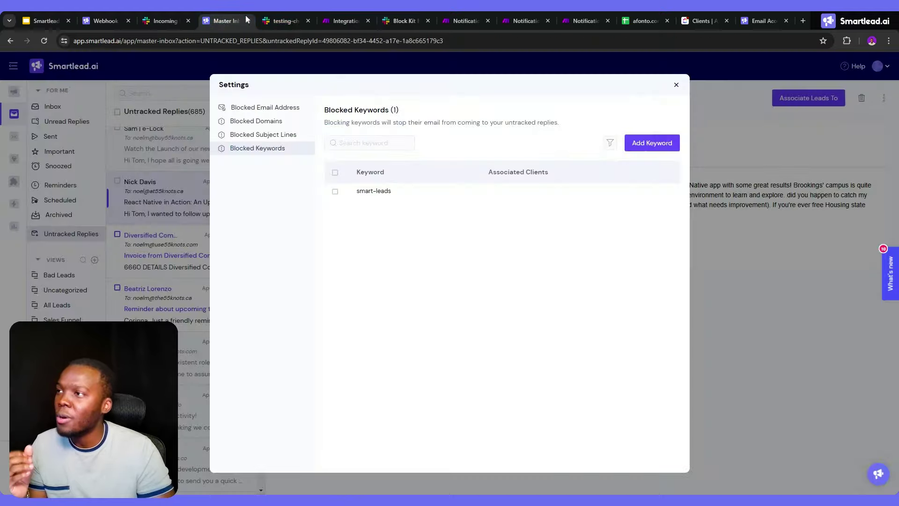
{"action": "left_click", "coordinate": [387, 21]}
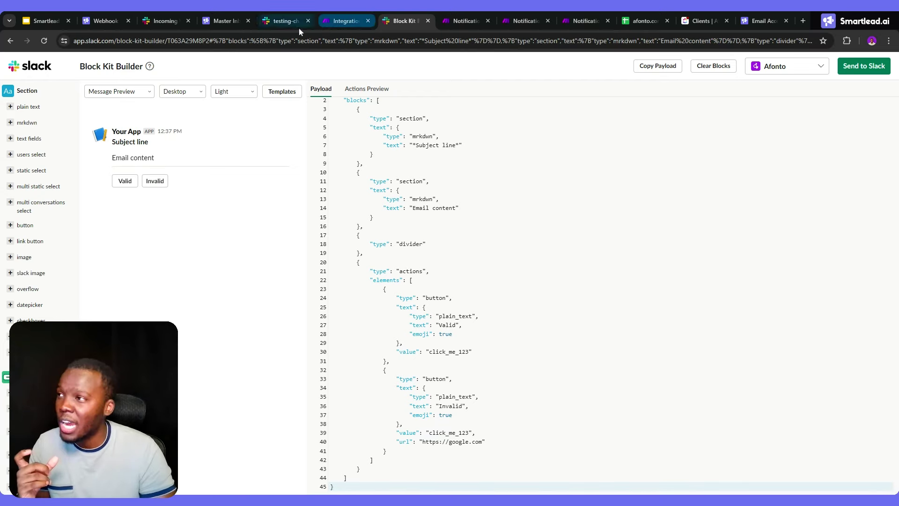
Copy the UNTRACKED_REPLIES inbox URL from Smartlead's address bar and close Make's webhook output
{"action": "left_click", "coordinate": [223, 20]}
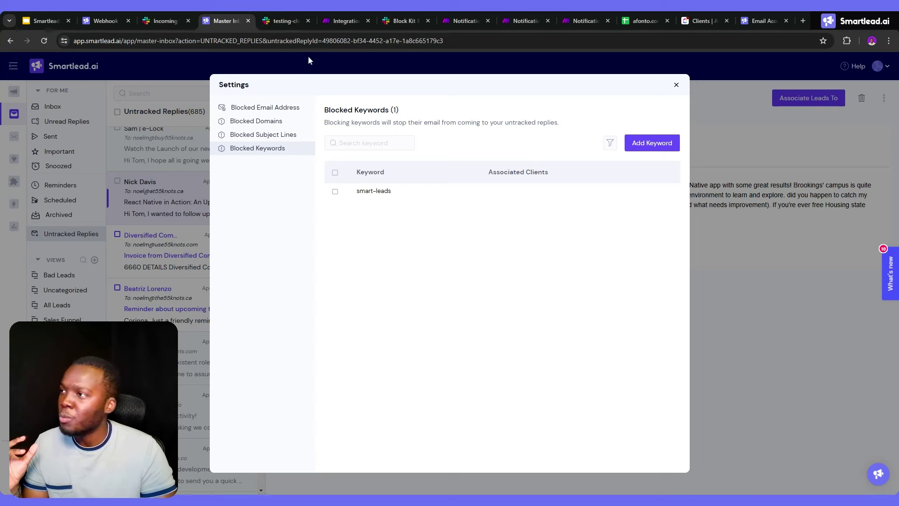
{"action": "left_click_drag", "start_coordinate": [263, 41], "coordinate": [74, 40]}
{"action": "key", "text": "ctrl+c"}
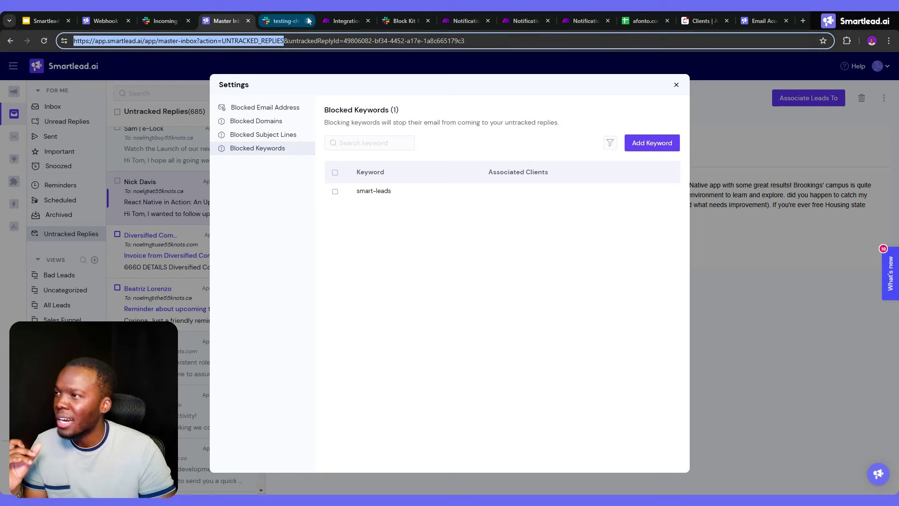
{"action": "left_click", "coordinate": [283, 21]}
{"action": "left_click", "coordinate": [334, 20]}
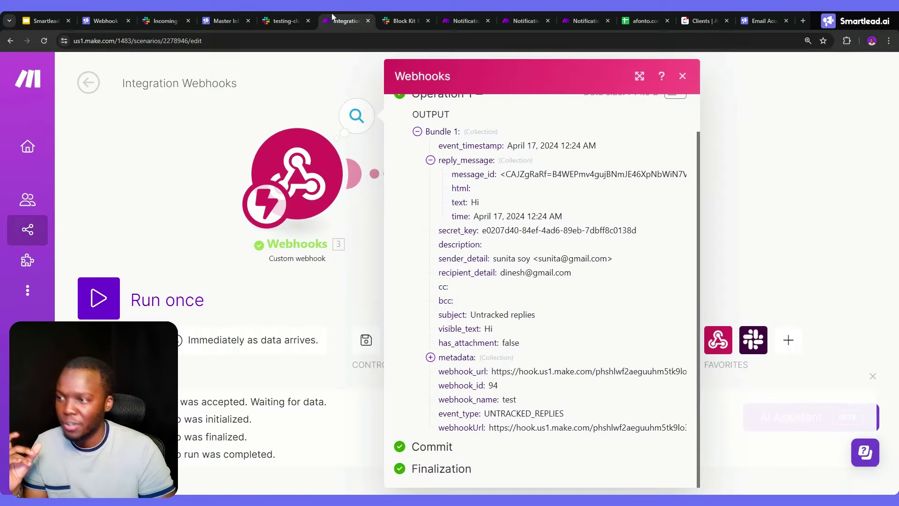
{"action": "left_click", "coordinate": [370, 128]}
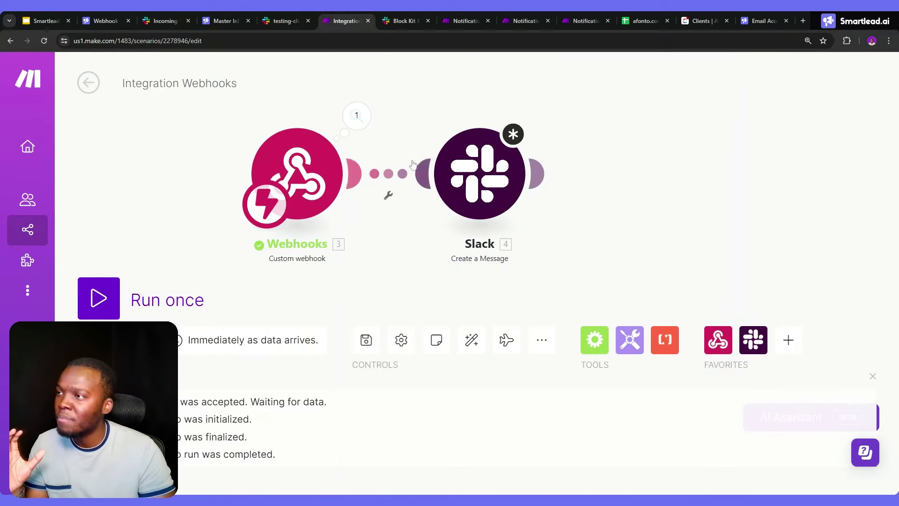
{"action": "left_click", "coordinate": [401, 20]}
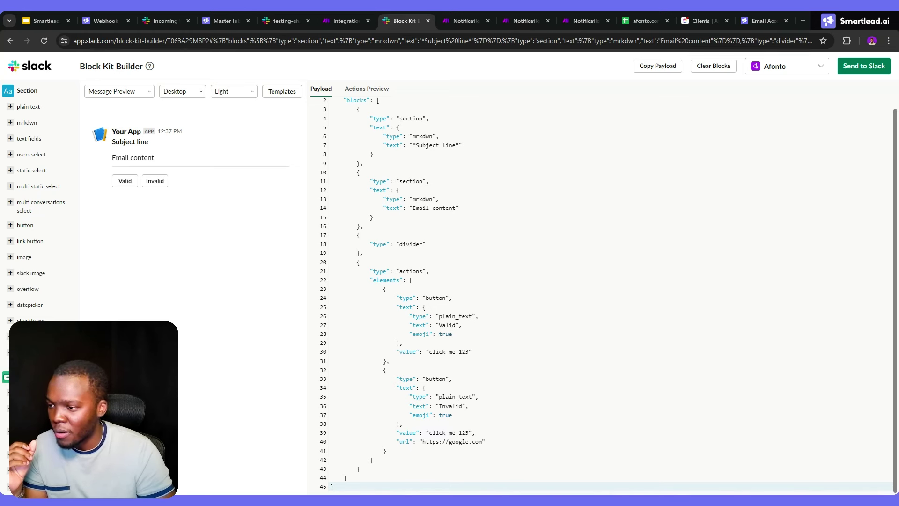
Paste the untracked-replies inbox URL over the google.com link on payload line 40
{"action": "left_click_drag", "start_coordinate": [484, 442], "coordinate": [423, 442]}
{"action": "key", "text": "ctrl+v"}
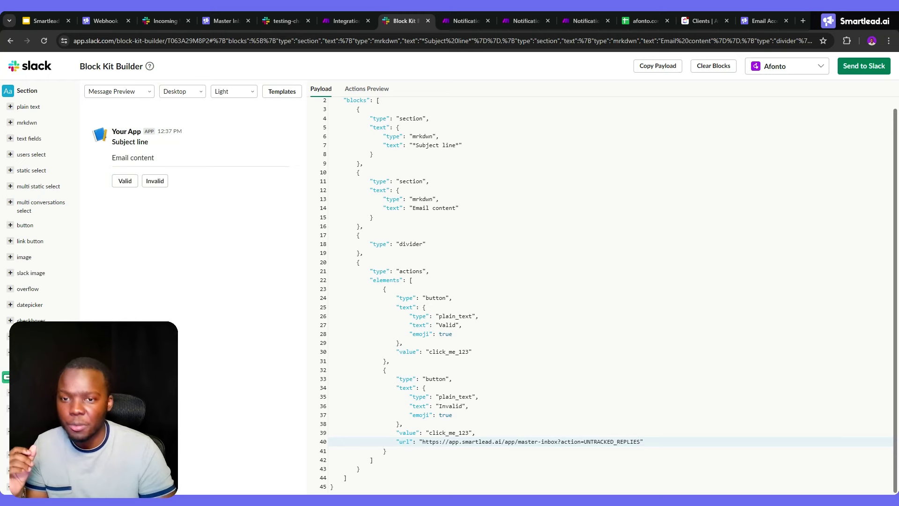
{"action": "left_click", "coordinate": [849, 68]}
Send the Block Kit message draft to the testing-channel Slack channel
{"action": "left_click", "coordinate": [470, 281]}
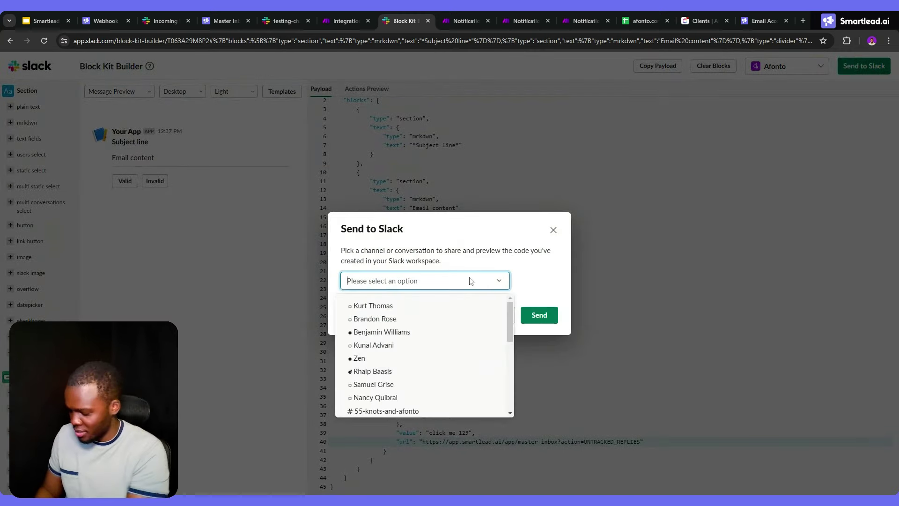
{"action": "type", "text": "test"}
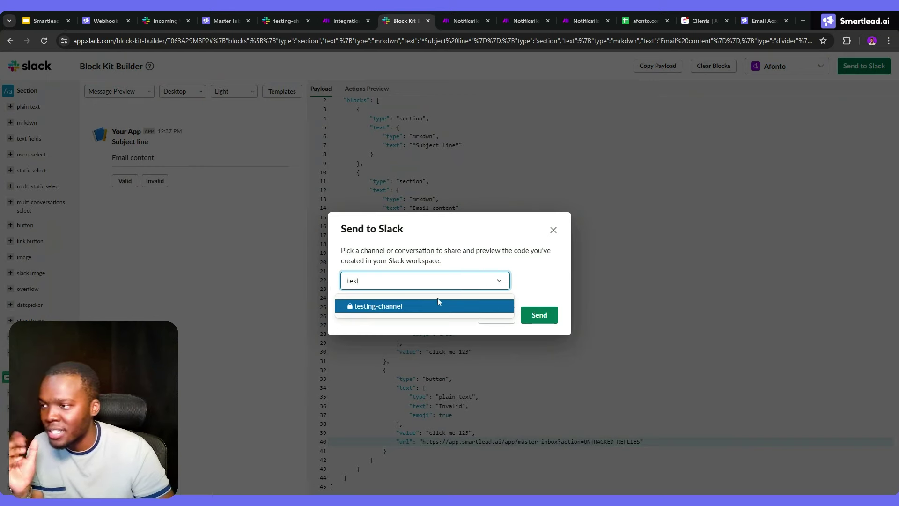
{"action": "left_click", "coordinate": [435, 306]}
{"action": "left_click", "coordinate": [547, 316]}
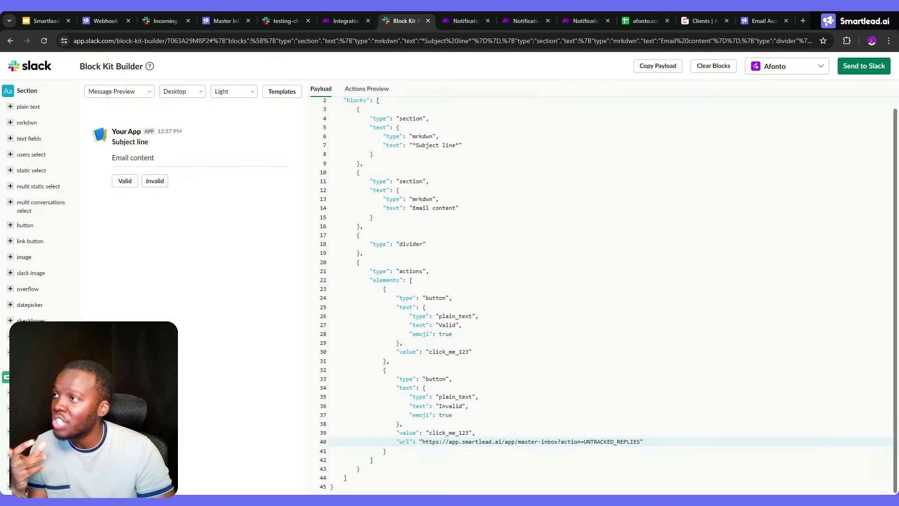
In Slack, test that the posted message's Invalid button opens Smartlead's untracked replies, then return to Slides
{"action": "left_click", "coordinate": [291, 16]}
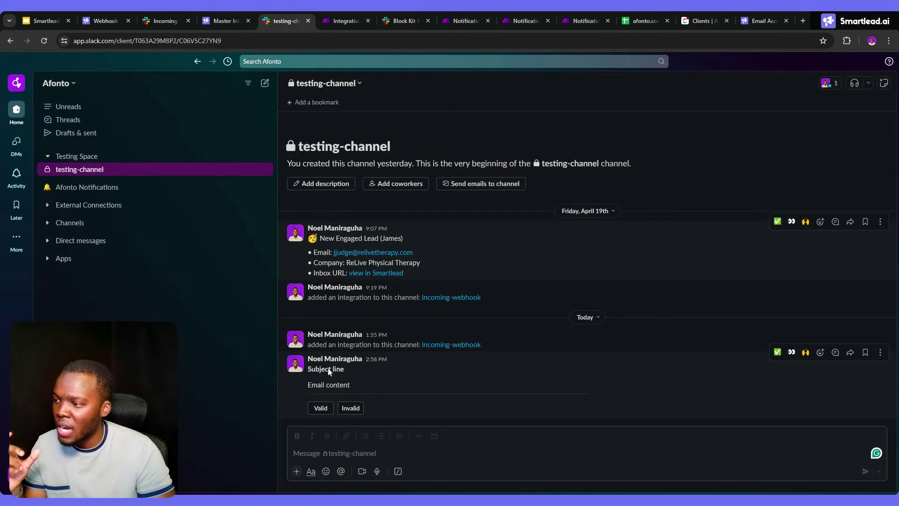
{"action": "left_click", "coordinate": [344, 408]}
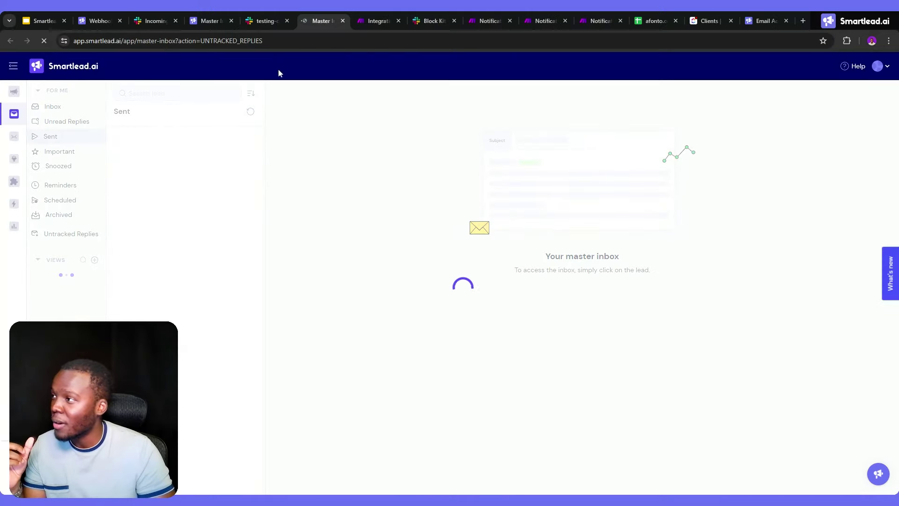
{"action": "left_click", "coordinate": [346, 22]}
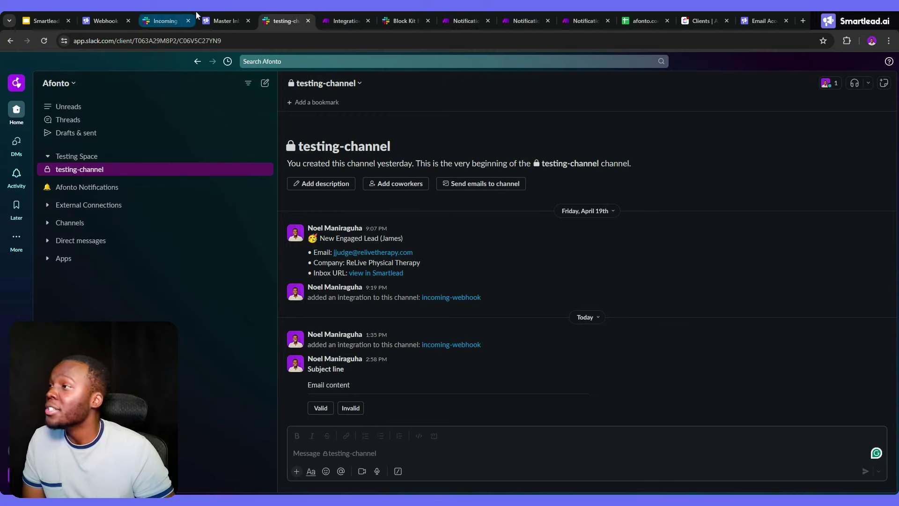
{"action": "left_click", "coordinate": [102, 19]}
{"action": "left_click", "coordinate": [47, 19]}
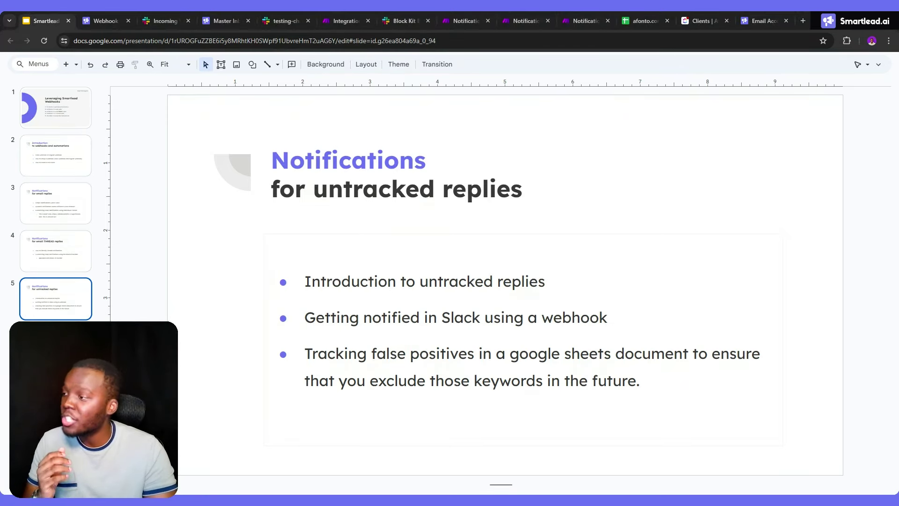
Advance to the 'More ideas to leverage Smartlead webhooks' slide, briefly showing Smartlead's webhook event types list
{"action": "key", "text": "Down"}
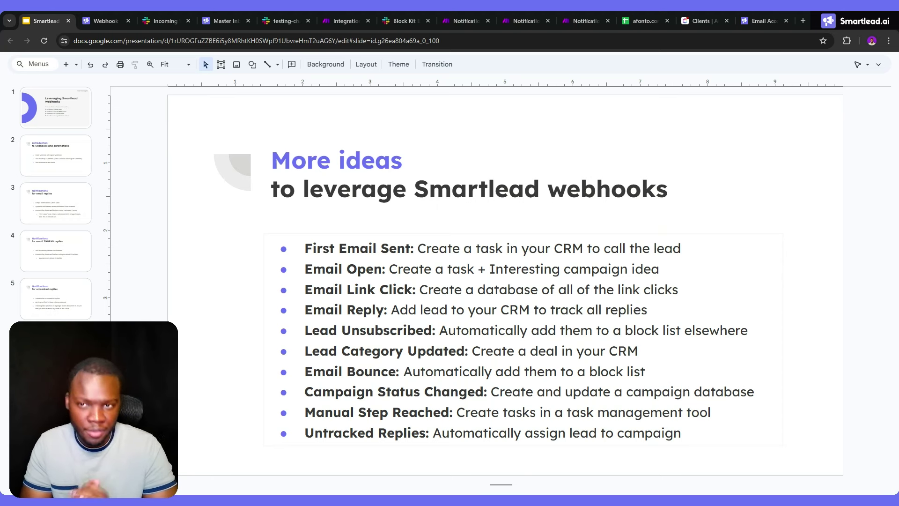
{"action": "left_click", "coordinate": [100, 21]}
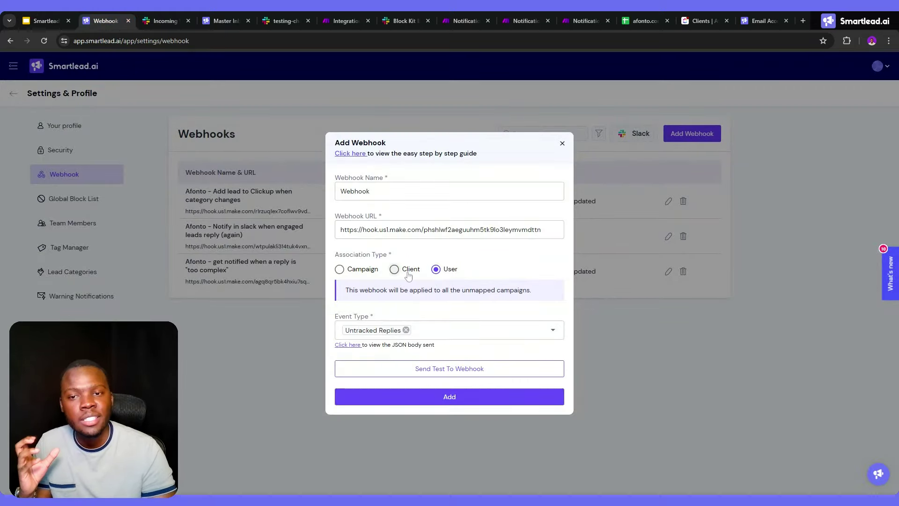
{"action": "left_click", "coordinate": [426, 329]}
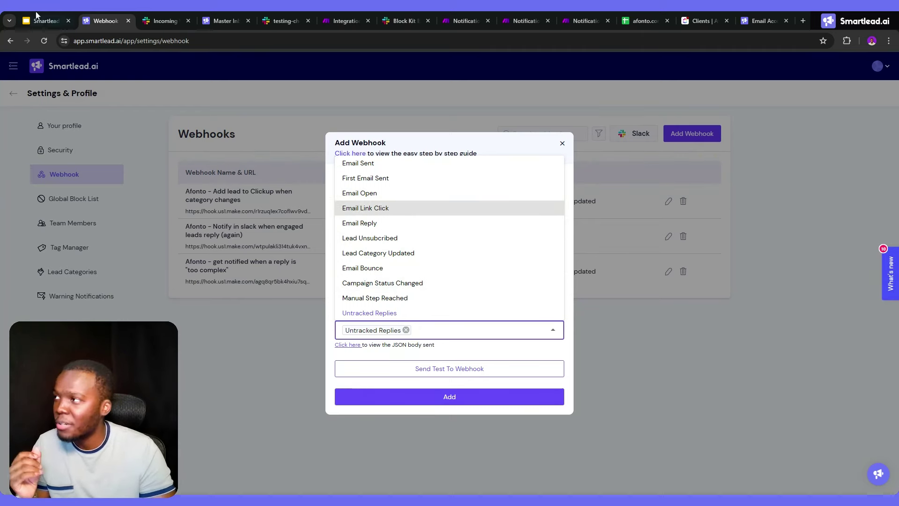
{"action": "left_click", "coordinate": [41, 19]}
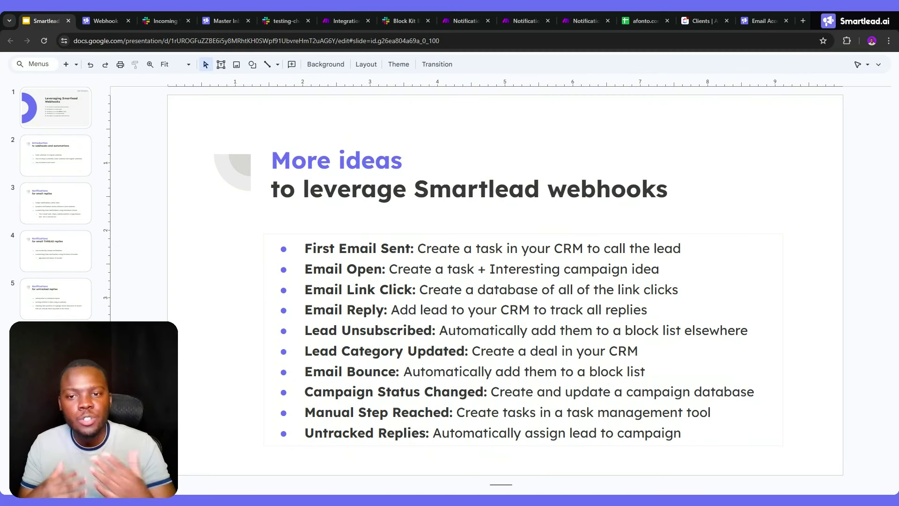